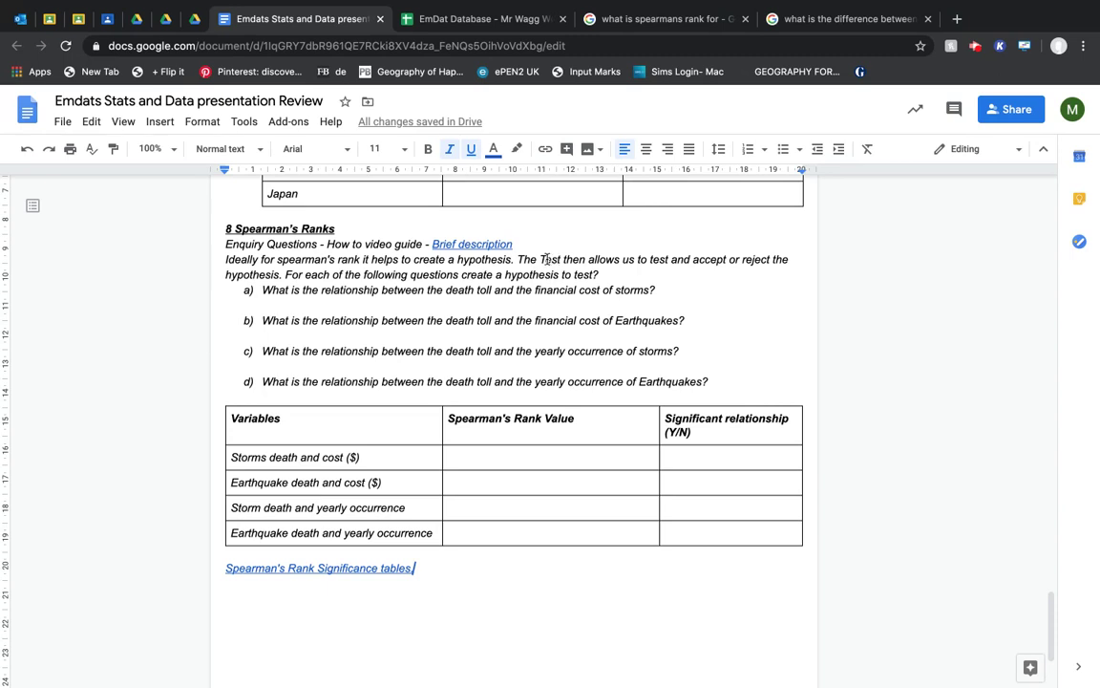
# Turn off underlining after the Spearman's Rank Significance tables link
pyautogui.hotkey('ctrl', 'u')
# Change 'Test' to a lowercase 'test' in the hypothesis sentence
pyautogui.click(547, 259)
pyautogui.press('BackSpace')
pyautogui.write('t')
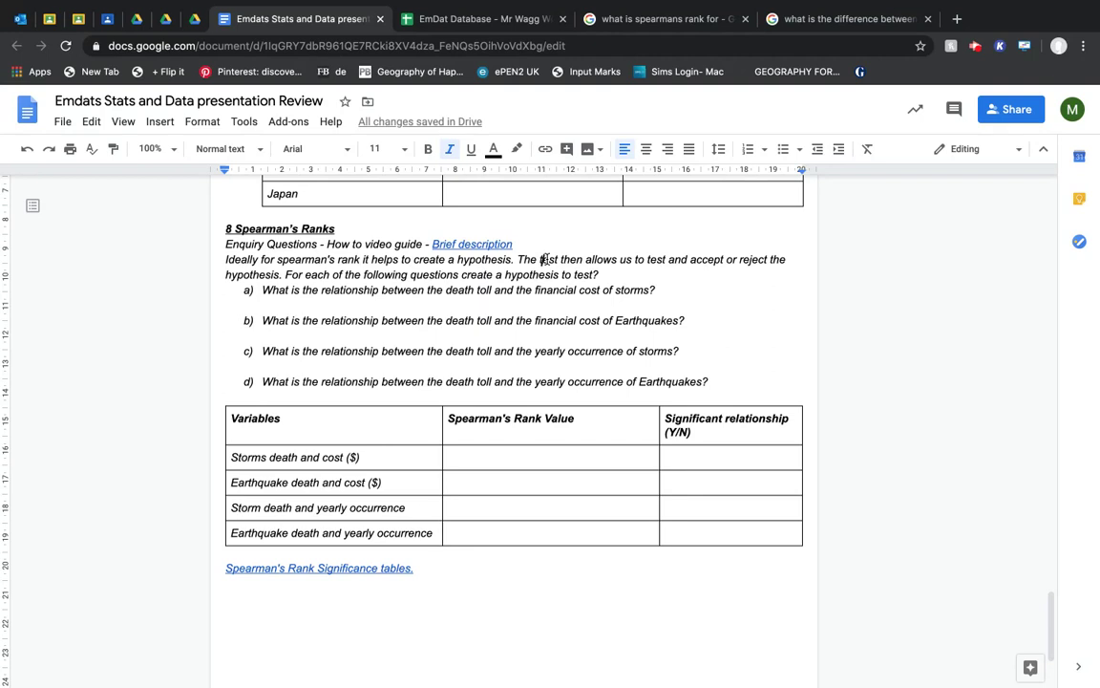
# Review questions a) and b) and place the cursor on the blank line below b)
pyautogui.moveTo(262, 289); pyautogui.dragTo(667, 290)
pyautogui.click(613, 306)
pyautogui.moveTo(655, 292); pyautogui.dragTo(172, 300)
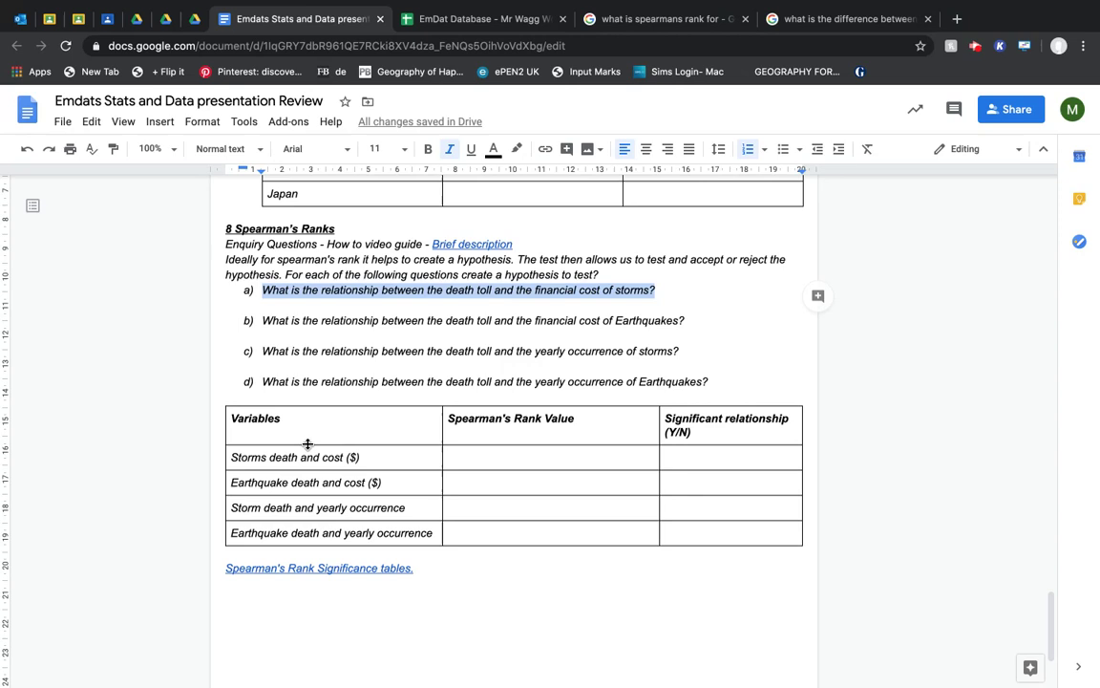
pyautogui.click(238, 315)
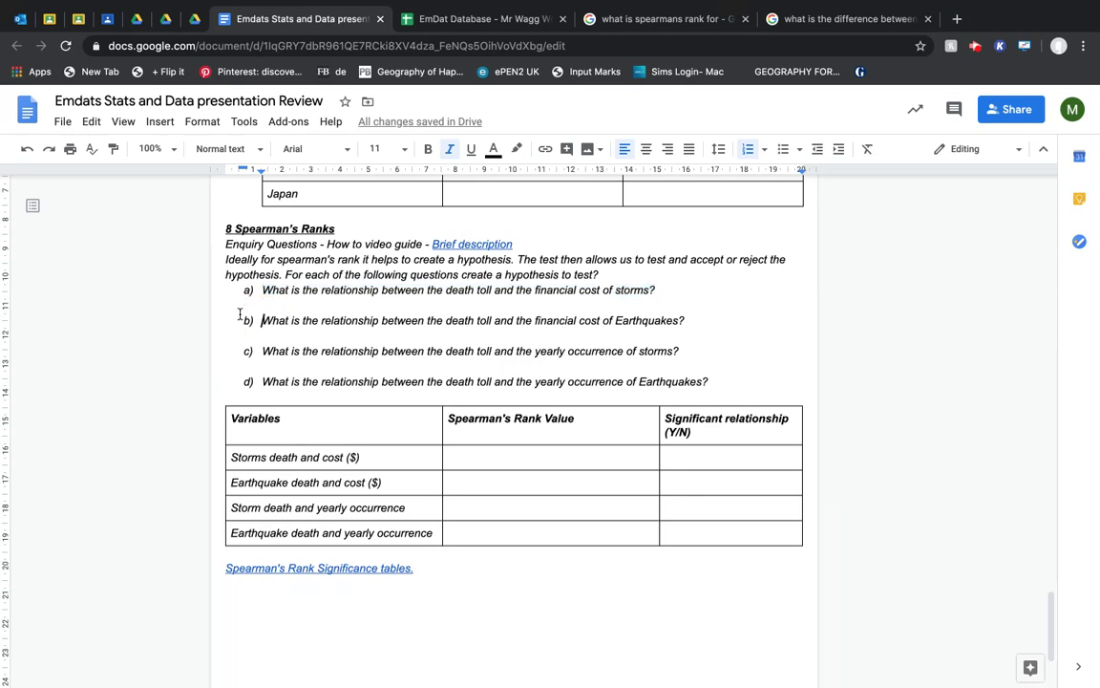
pyautogui.moveTo(243, 306); pyautogui.dragTo(471, 318)
pyautogui.click(373, 304)
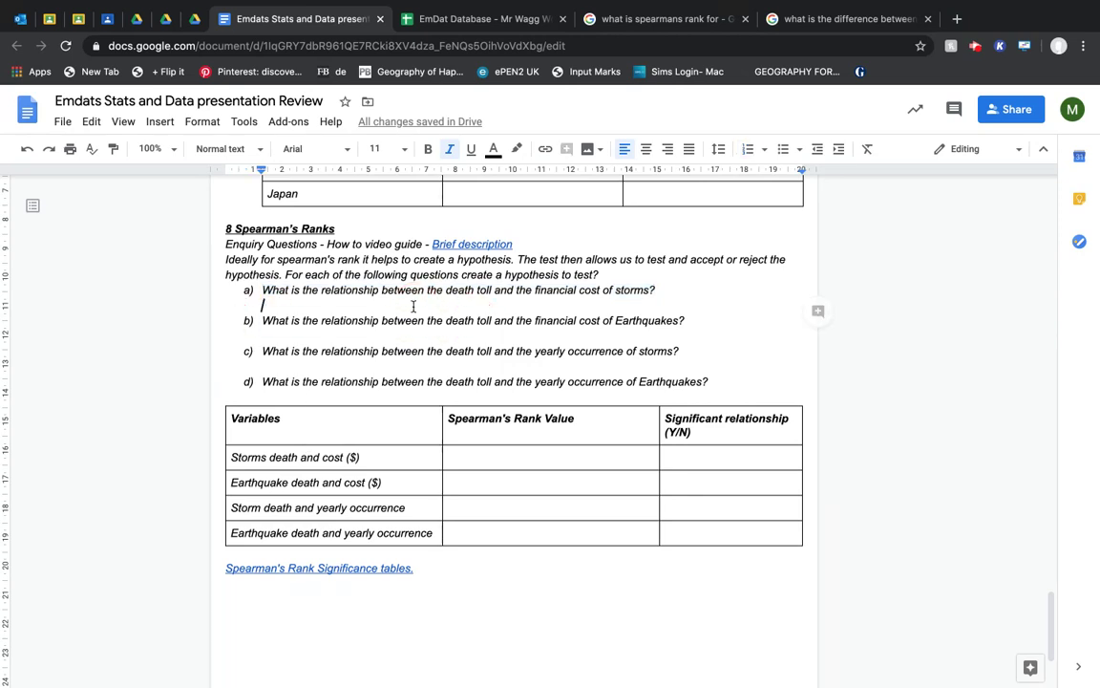
pyautogui.click(348, 334)
pyautogui.moveTo(332, 425); pyautogui.dragTo(705, 536)
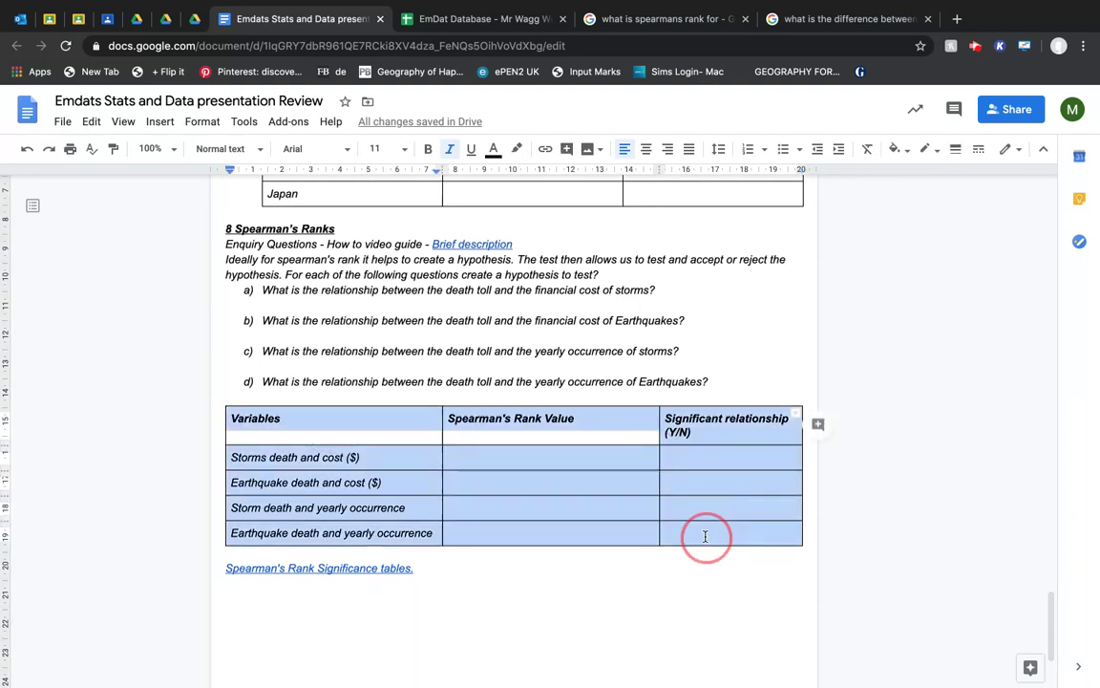
pyautogui.click(538, 457)
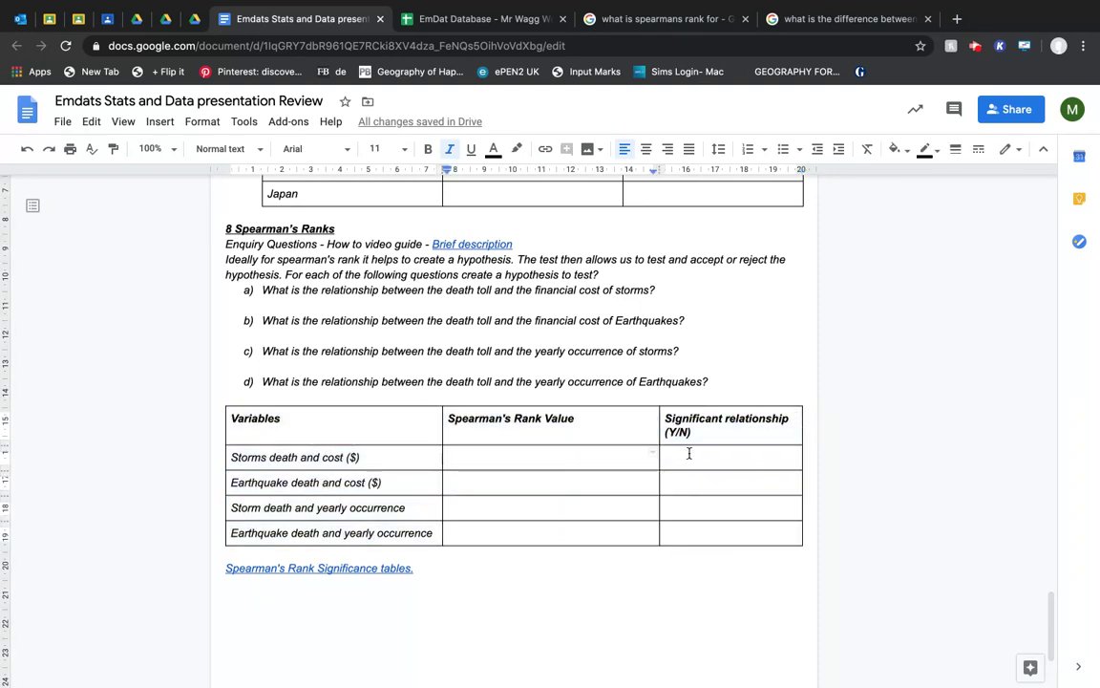
pyautogui.moveTo(474, 455); pyautogui.dragTo(482, 533)
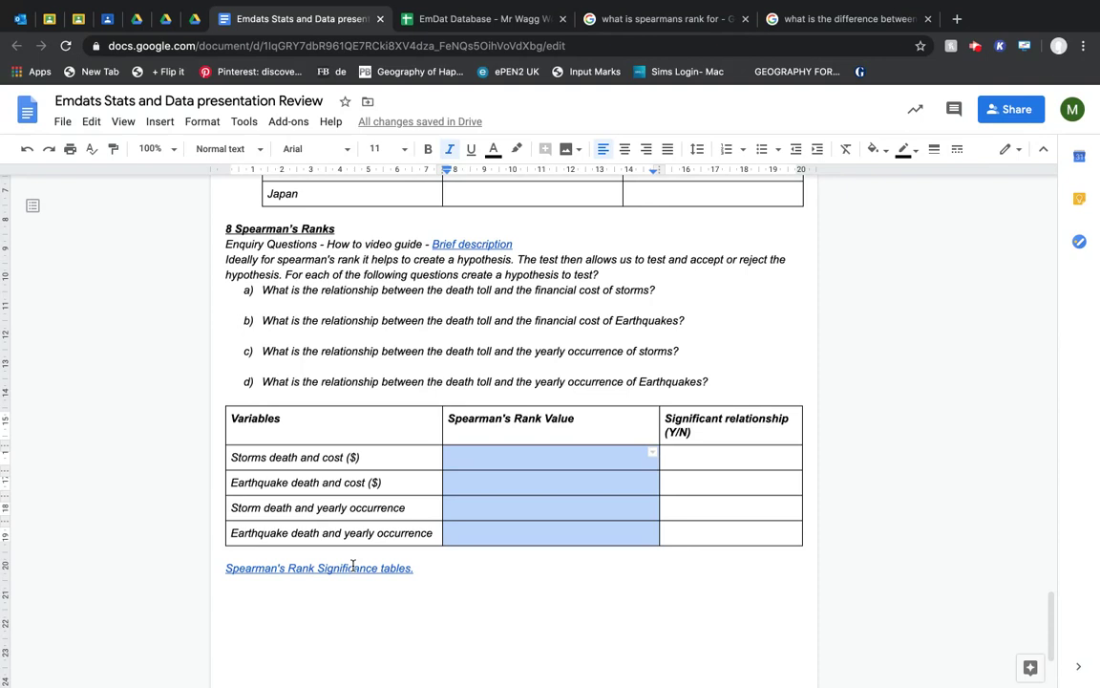
pyautogui.click(736, 454)
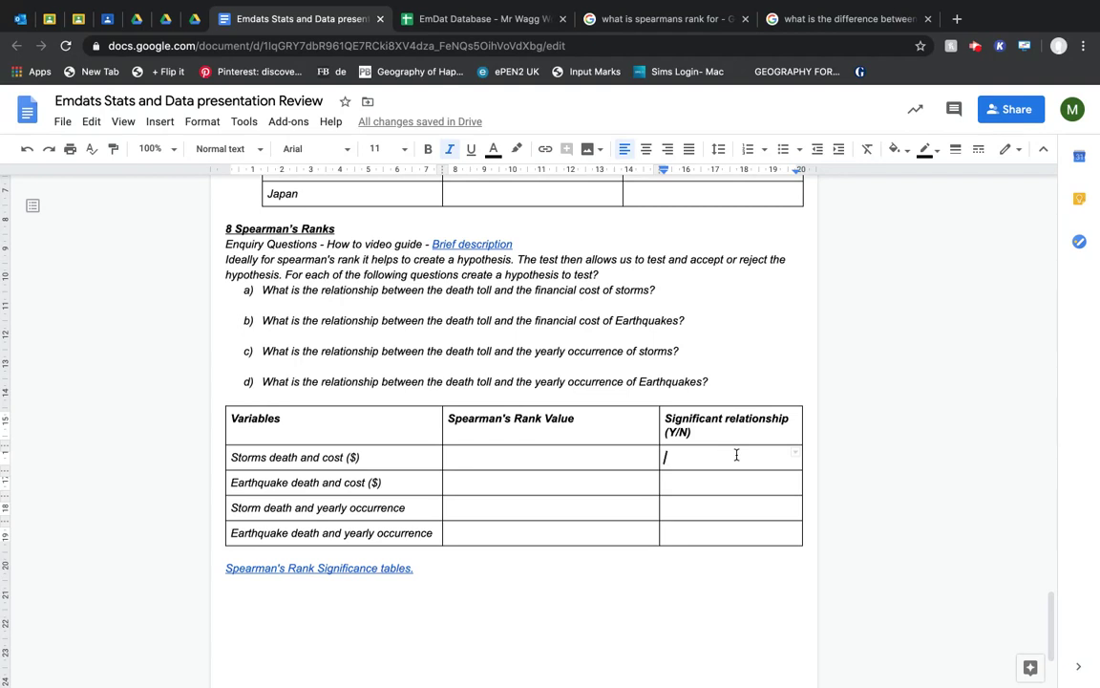
# Switch to the EmDat Database spreadsheet and open its Raw Data - Country sheet
pyautogui.click(474, 21)
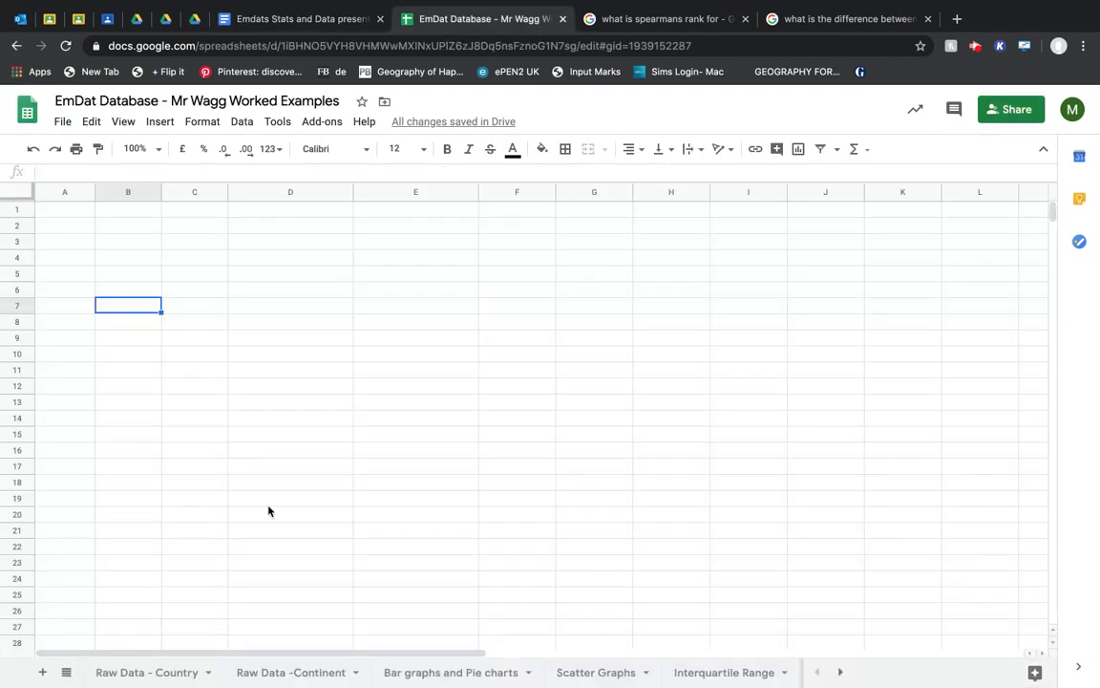
pyautogui.click(837, 671)
pyautogui.click(837, 671)
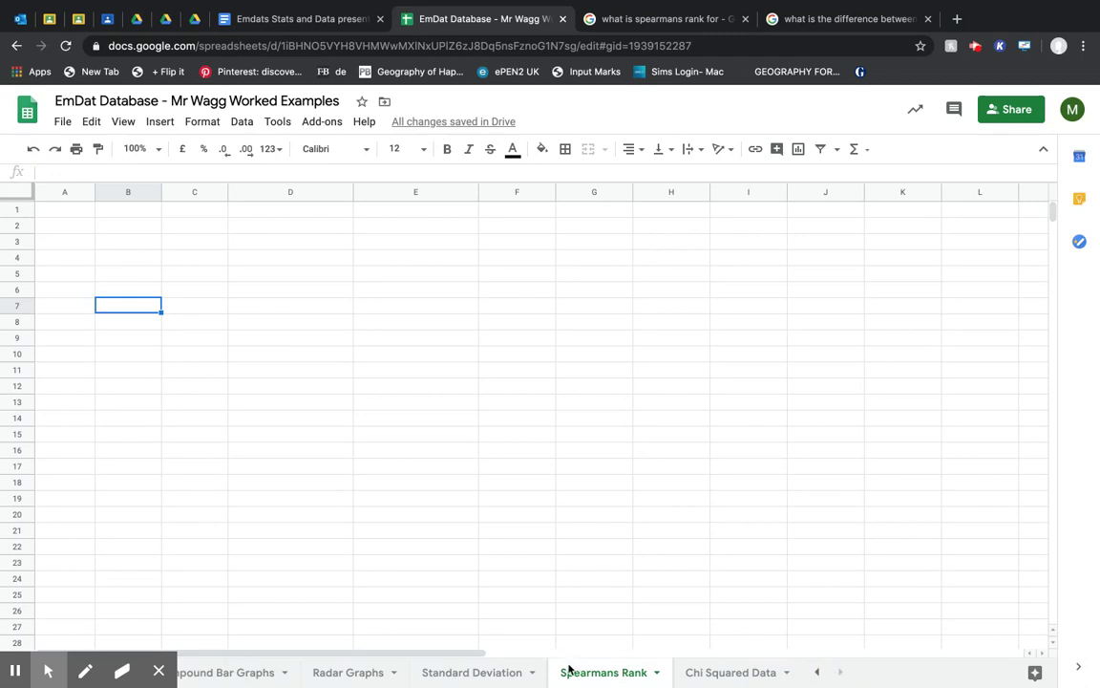
pyautogui.moveTo(146, 677)
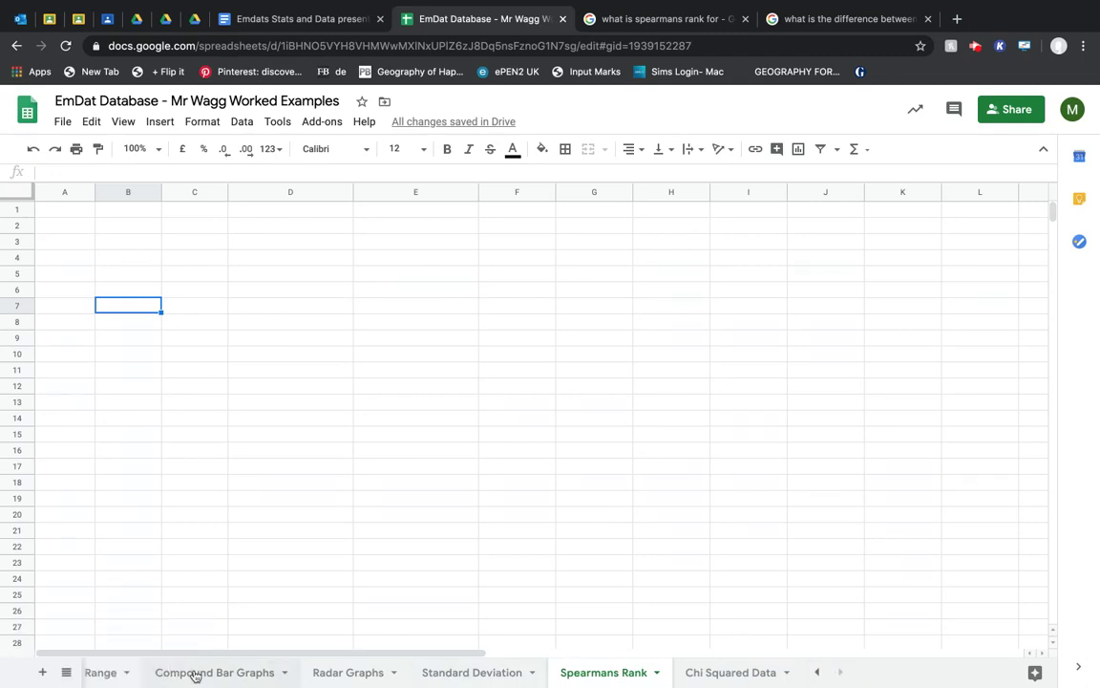
pyautogui.click(817, 673)
pyautogui.click(818, 673)
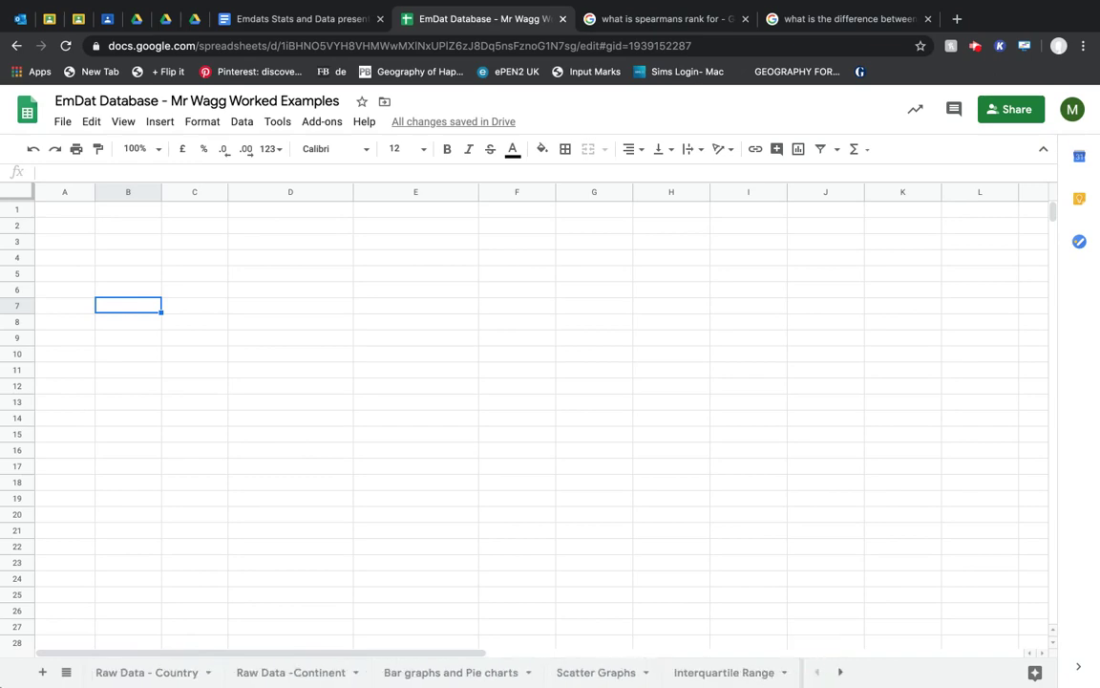
pyautogui.click(128, 675)
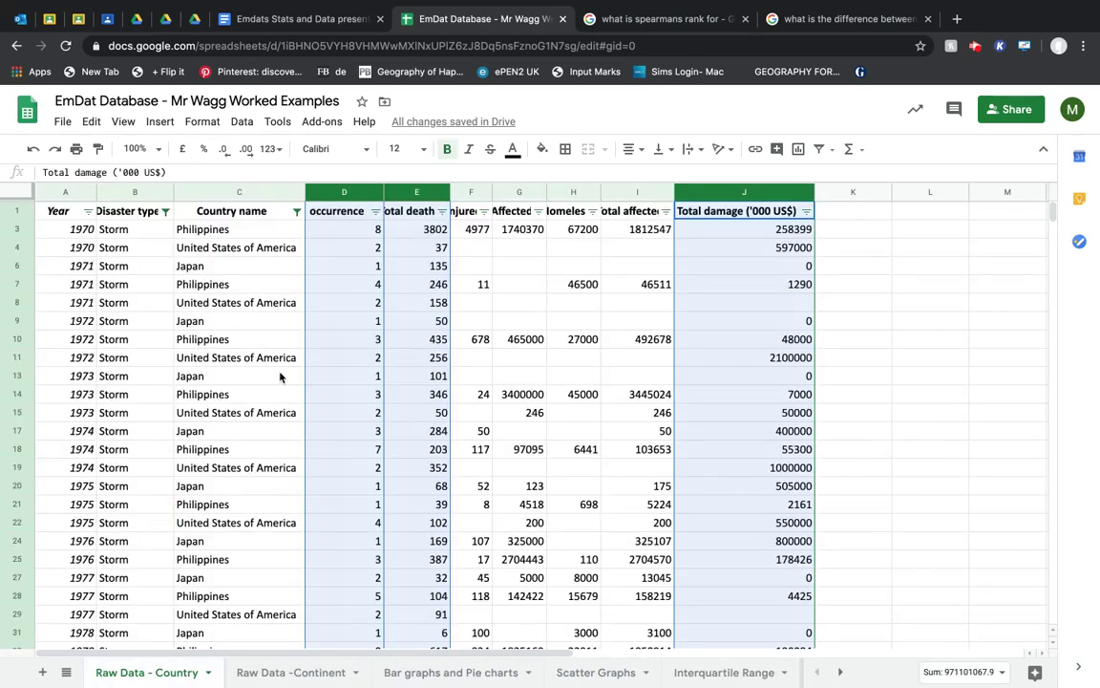
# Check the Disaster type filter showing storm records and close it unchanged
pyautogui.click(350, 301)
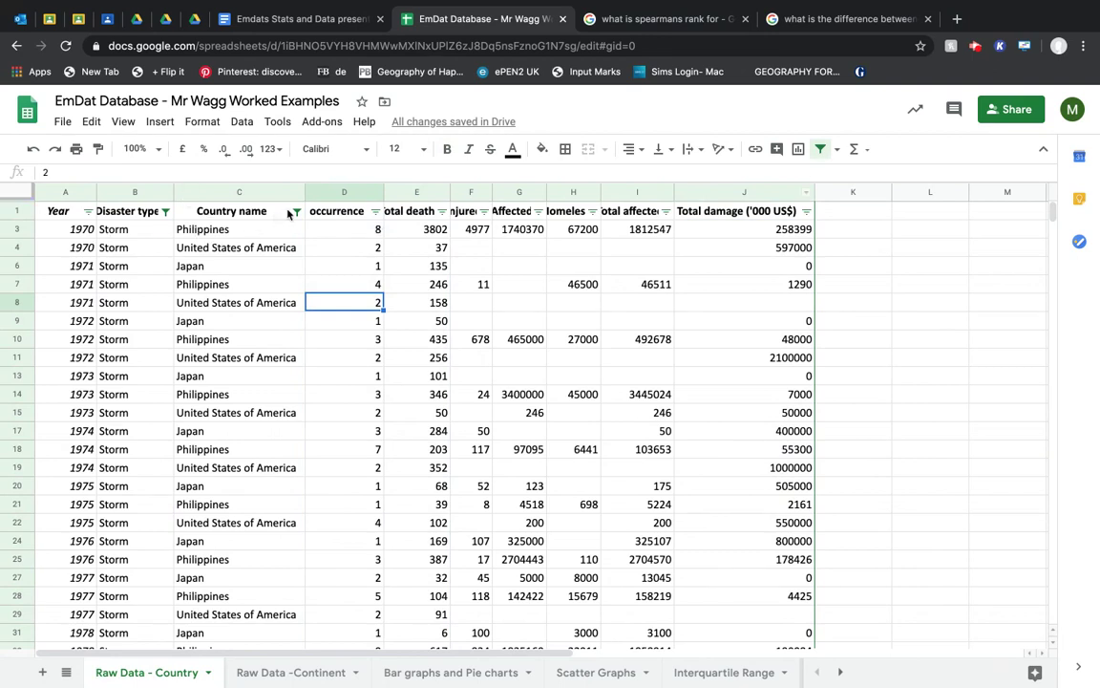
pyautogui.click(165, 211)
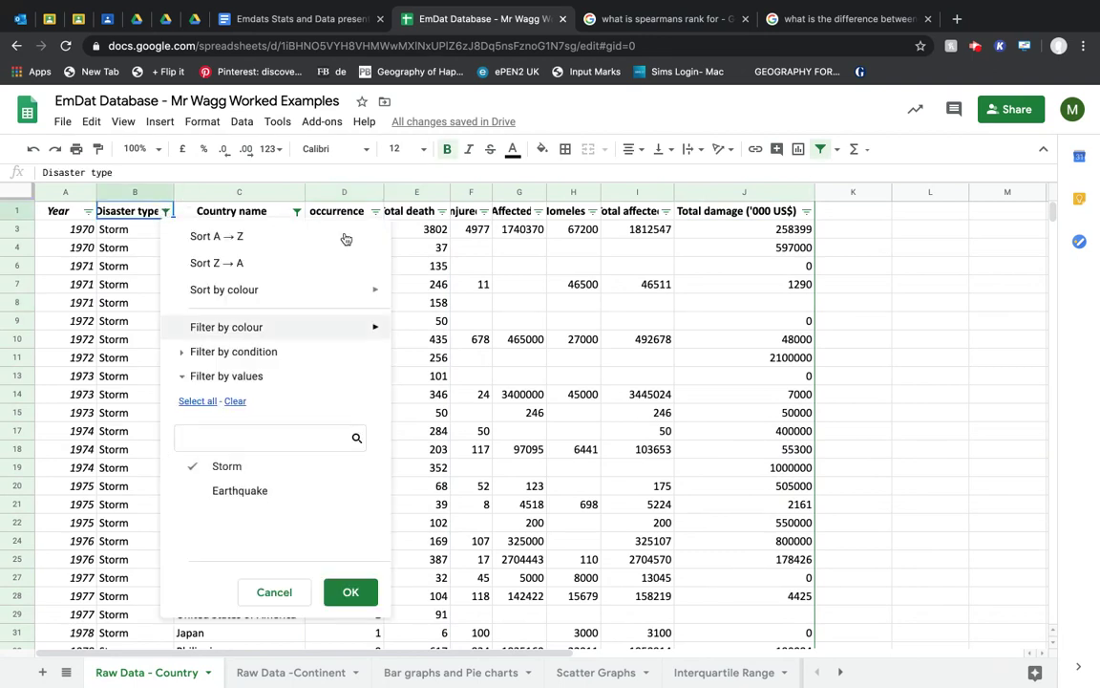
pyautogui.click(855, 300)
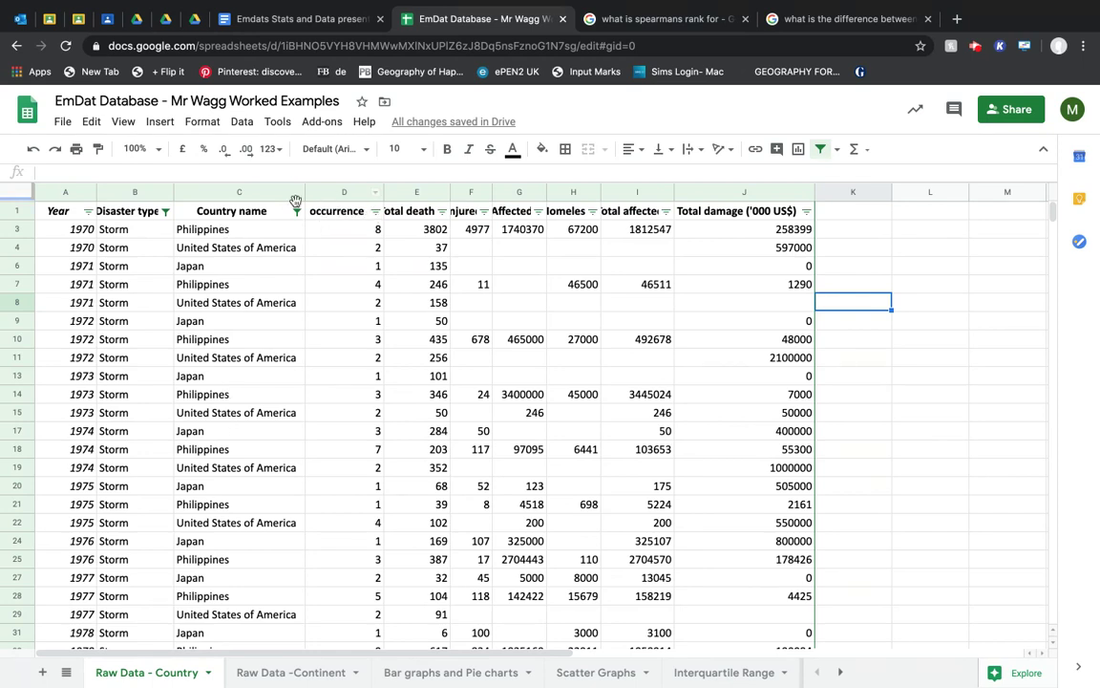
# Copy the occurrence, Total deaths and Total damage columns and paste them at A2 of Spearmans Rank
pyautogui.click(327, 191)
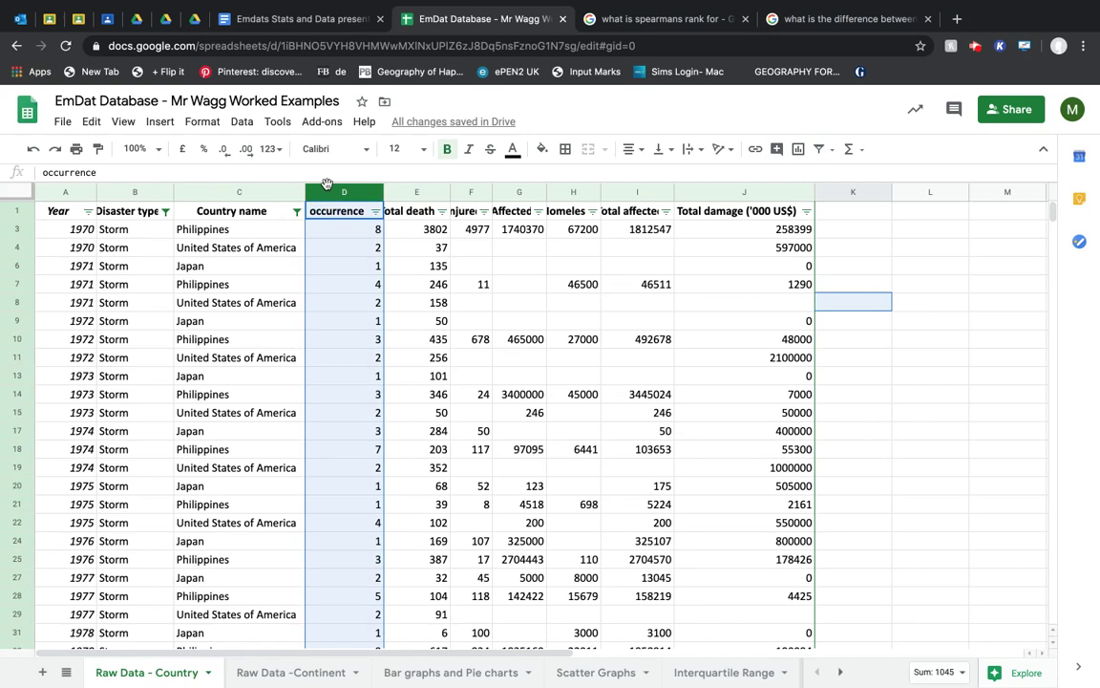
pyautogui.keyDown('shift'); pyautogui.click(414, 191); pyautogui.keyUp('shift')
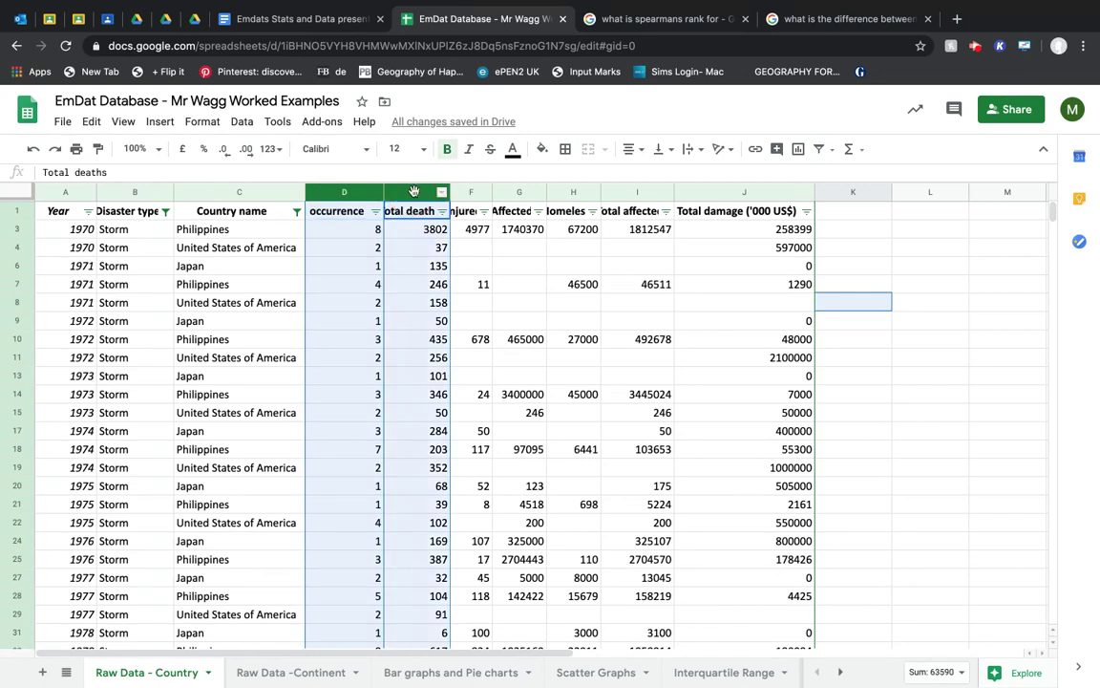
pyautogui.keyDown('super'); pyautogui.click(721, 190); pyautogui.keyUp('super')
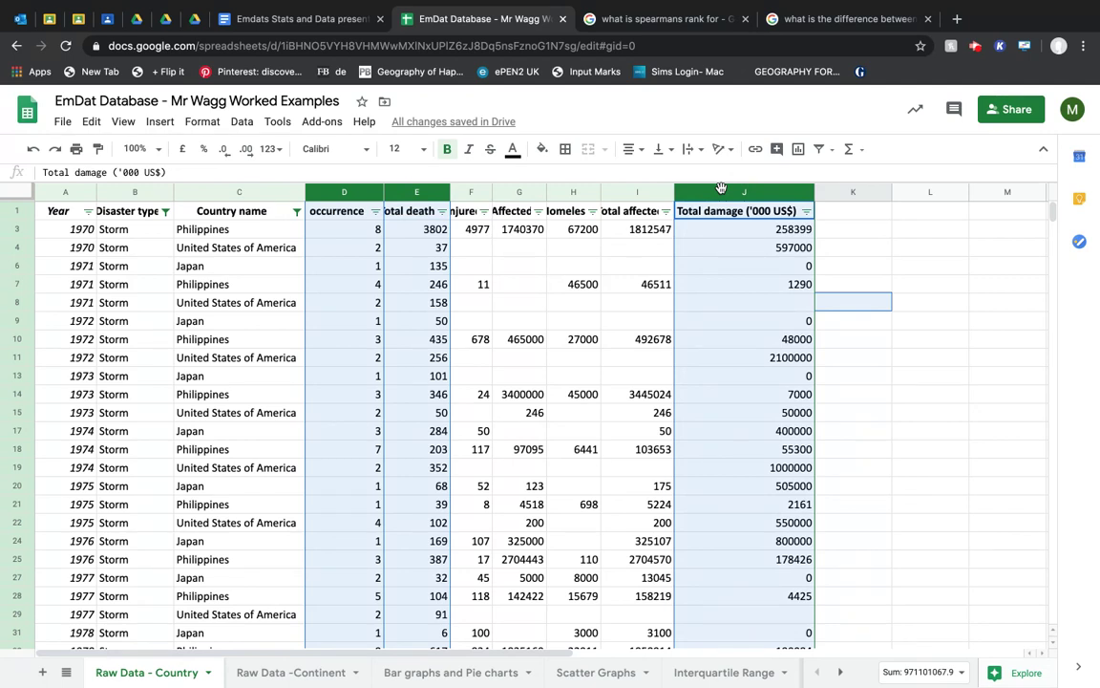
pyautogui.hotkey('ctrl', 'c')
pyautogui.click(838, 672)
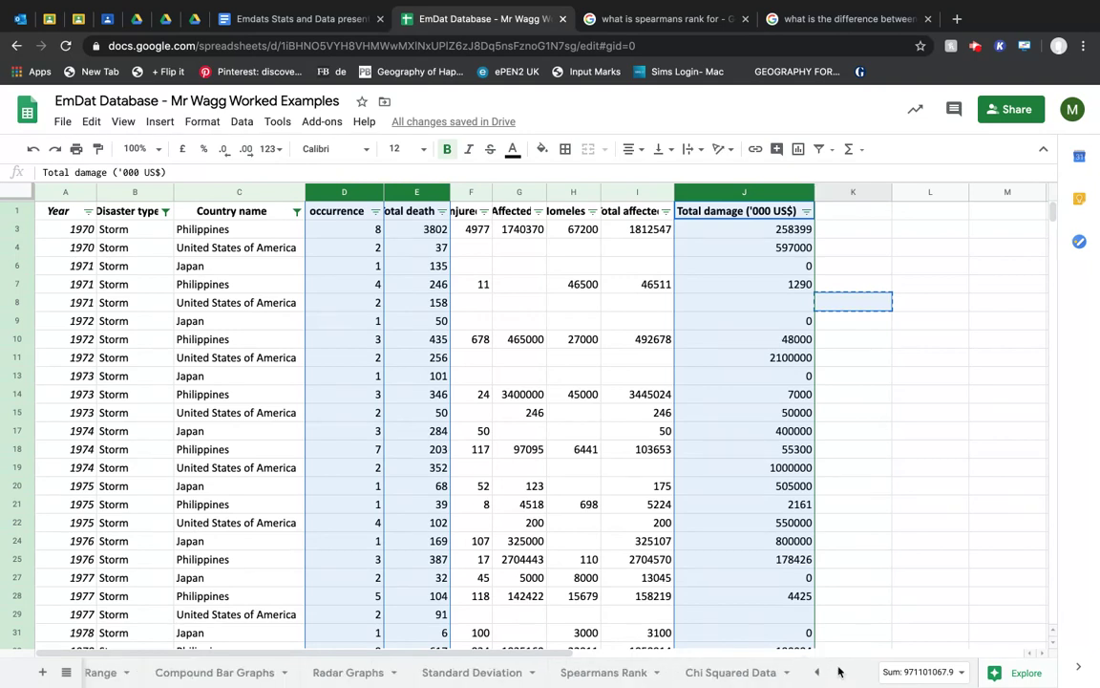
pyautogui.click(632, 672)
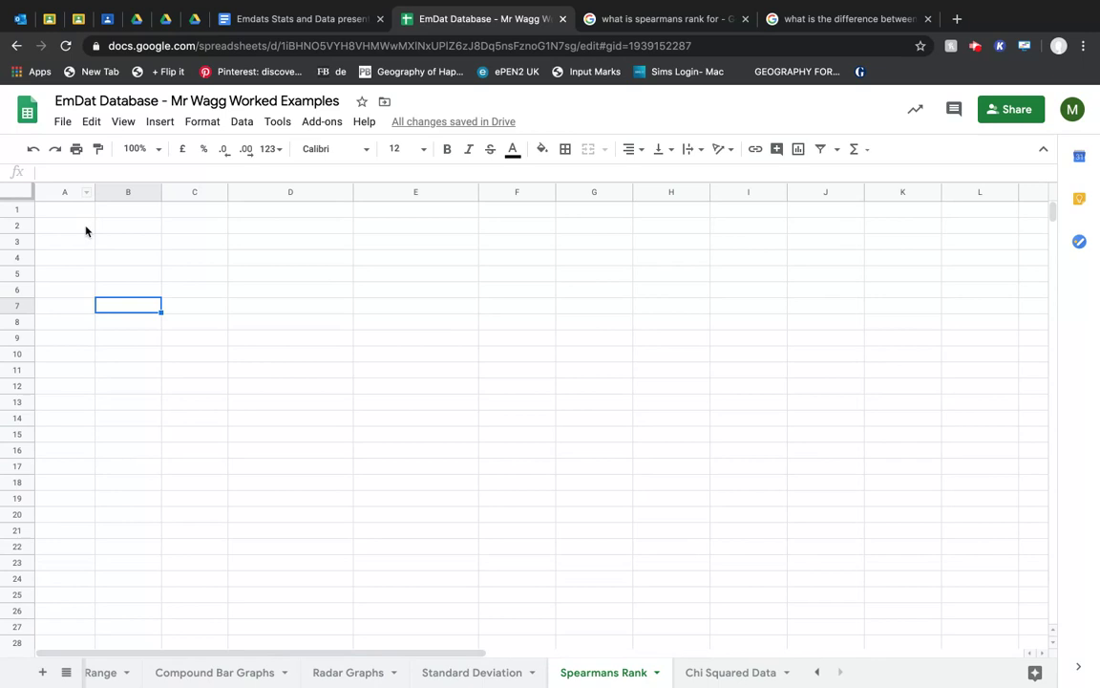
pyautogui.click(64, 226)
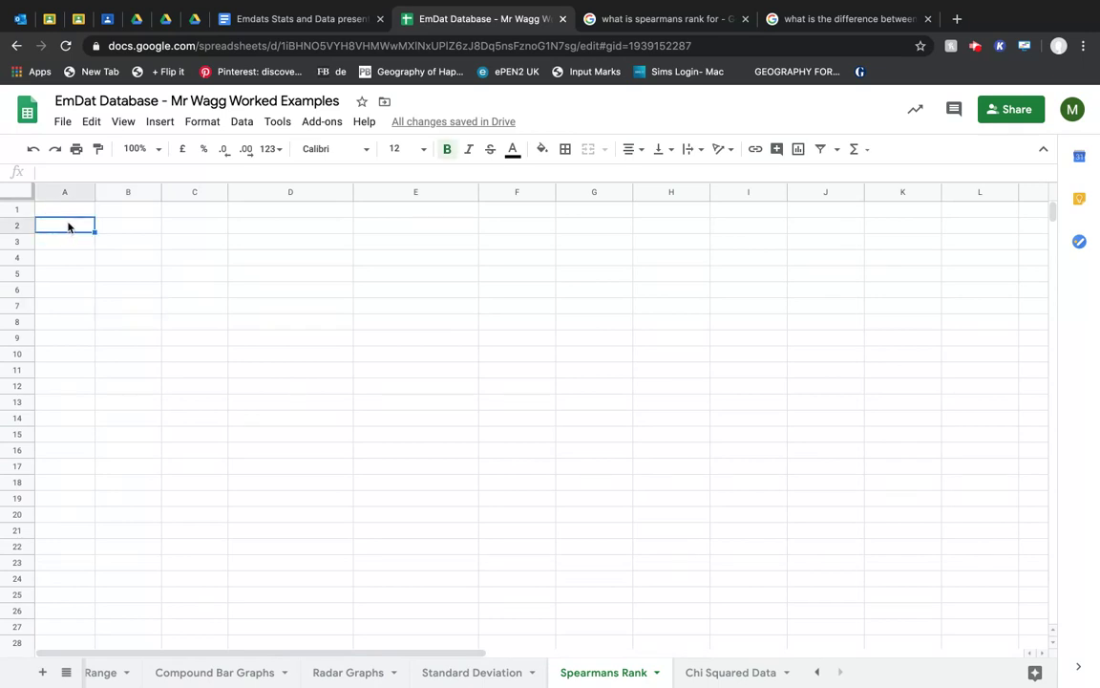
pyautogui.hotkey('ctrl', 'v')
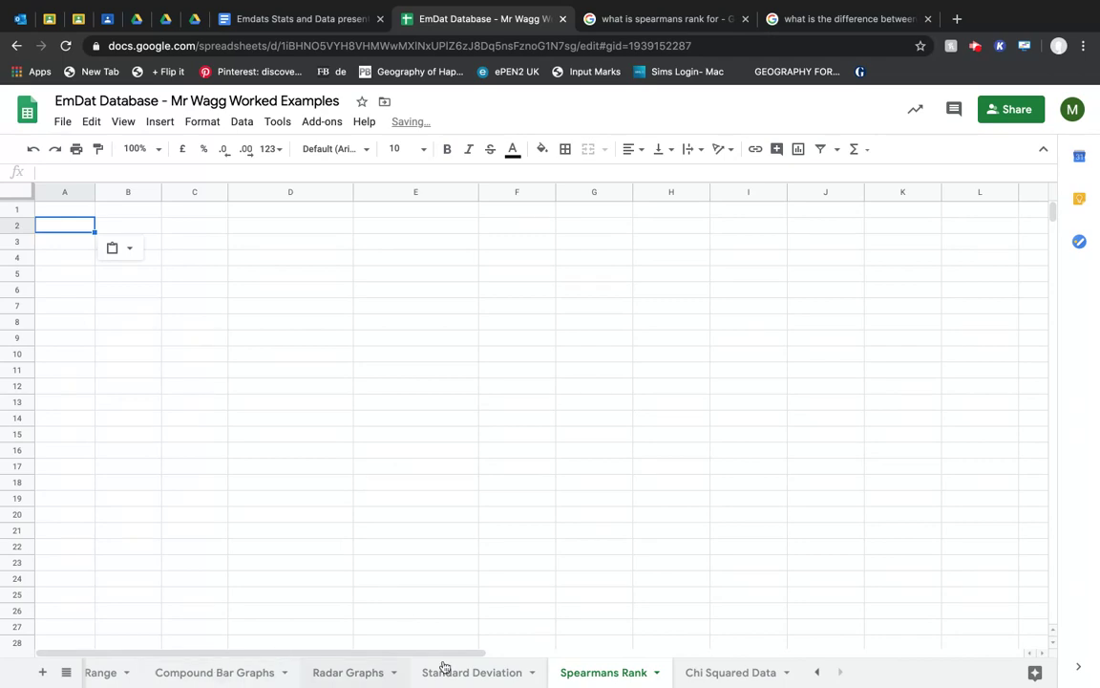
# Recopy the three columns from Raw Data - Country and bring up the Spearmans Rank sheet
pyautogui.click(817, 673)
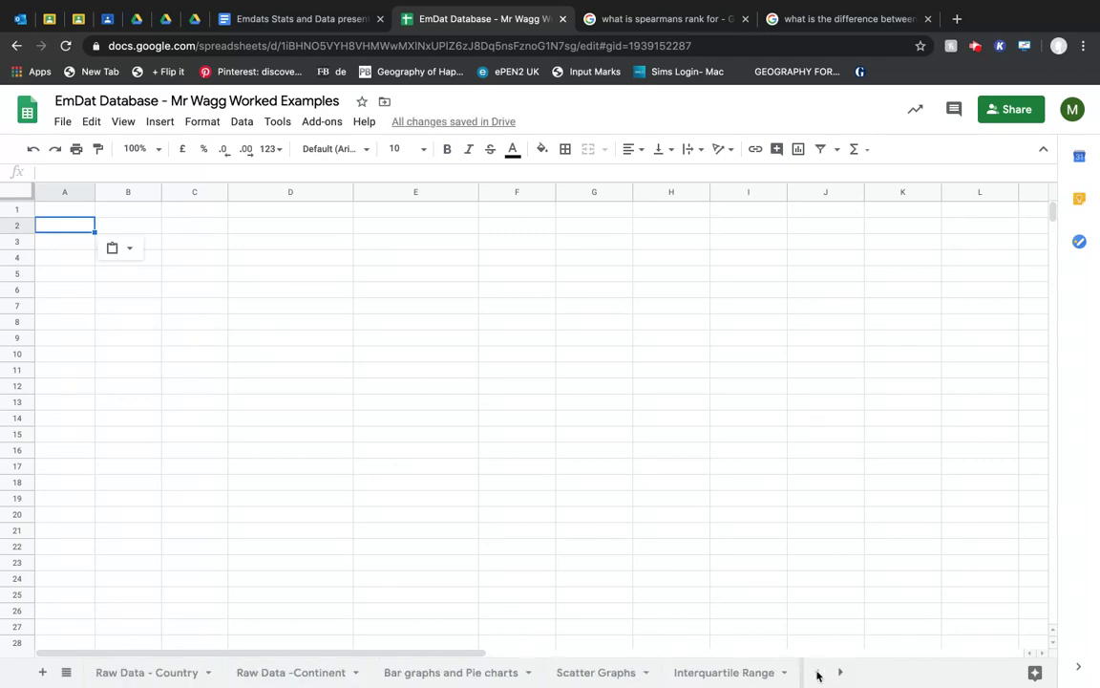
pyautogui.click(148, 668)
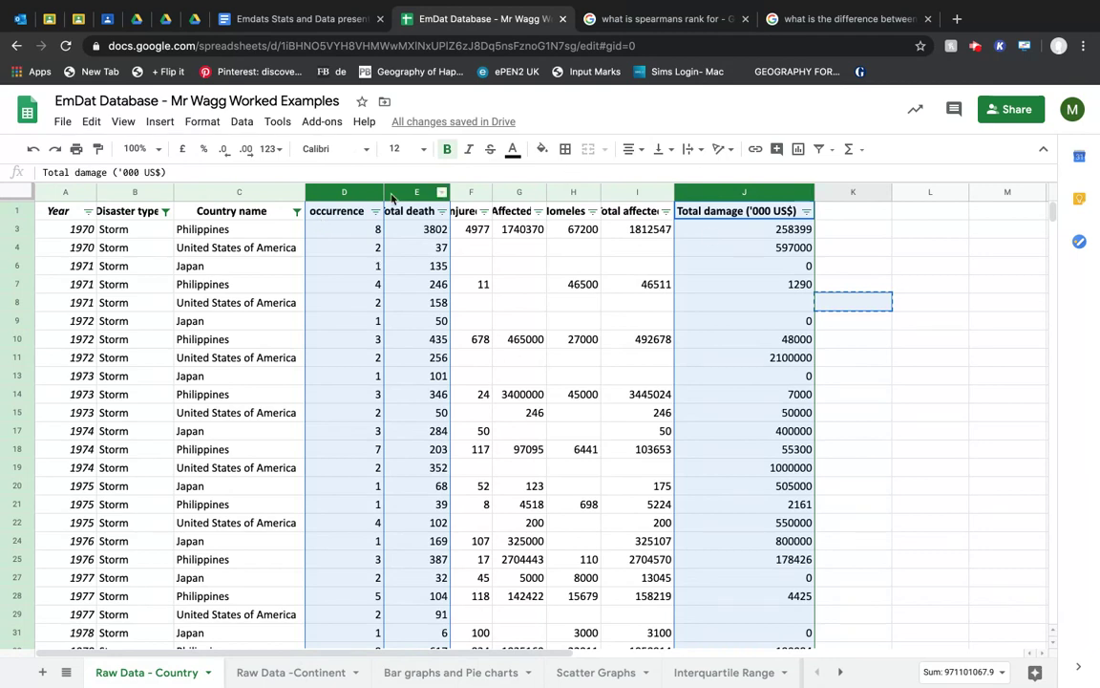
pyautogui.click(340, 191)
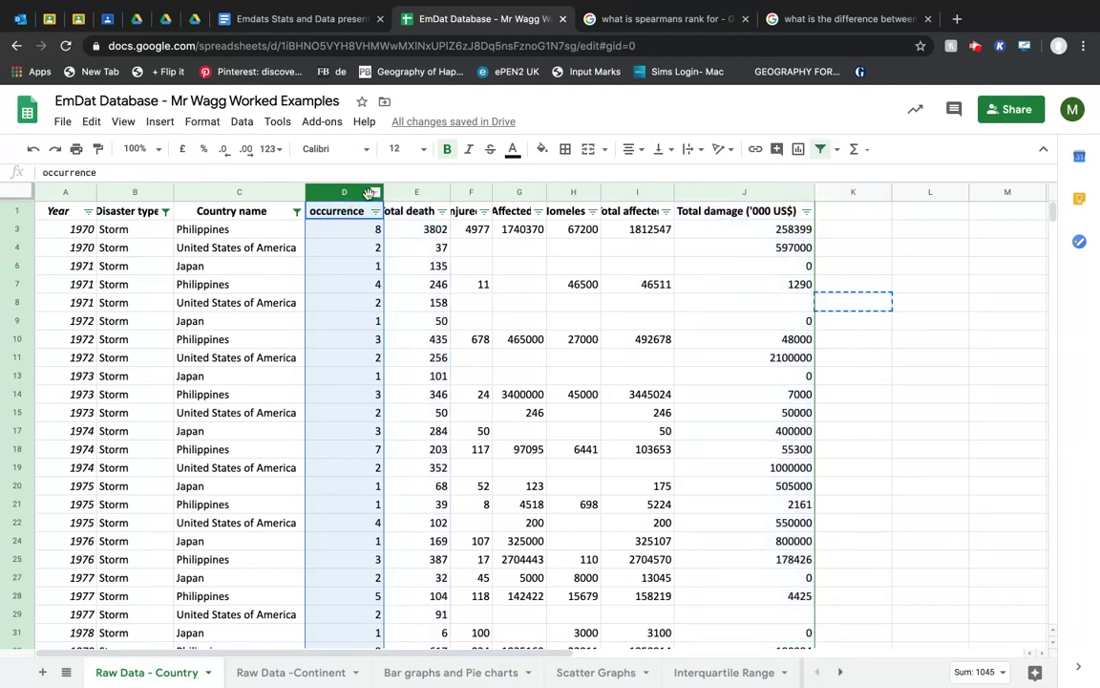
pyautogui.keyDown('super'); pyautogui.click(418, 192); pyautogui.keyUp('super')
pyautogui.click(709, 191)
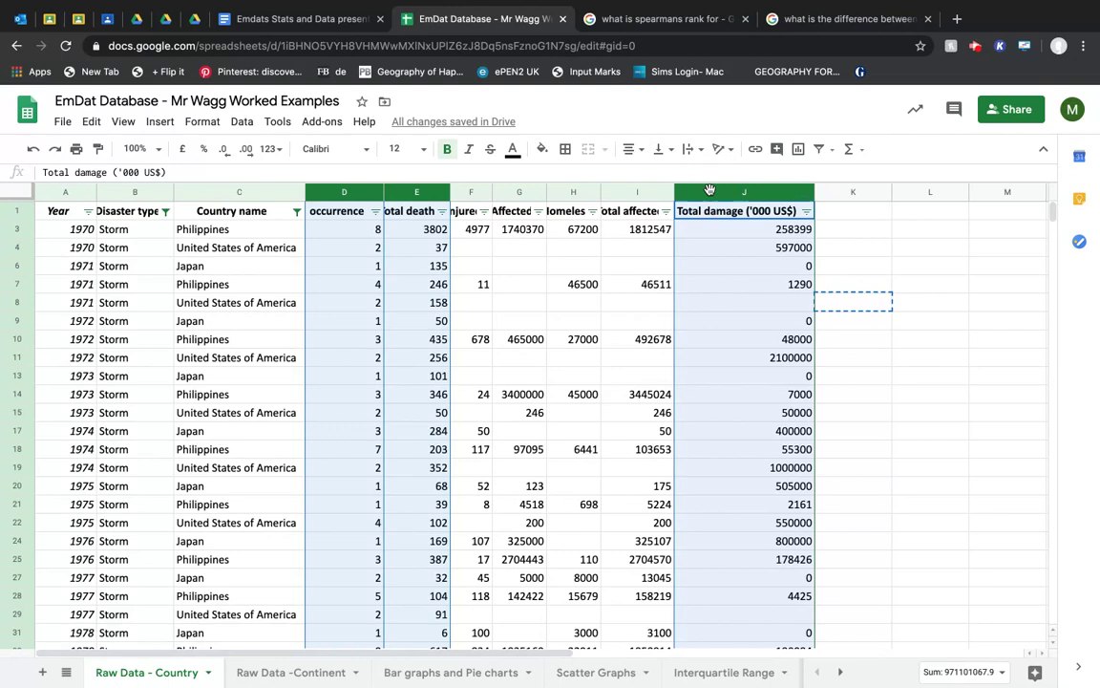
pyautogui.press('super+c')
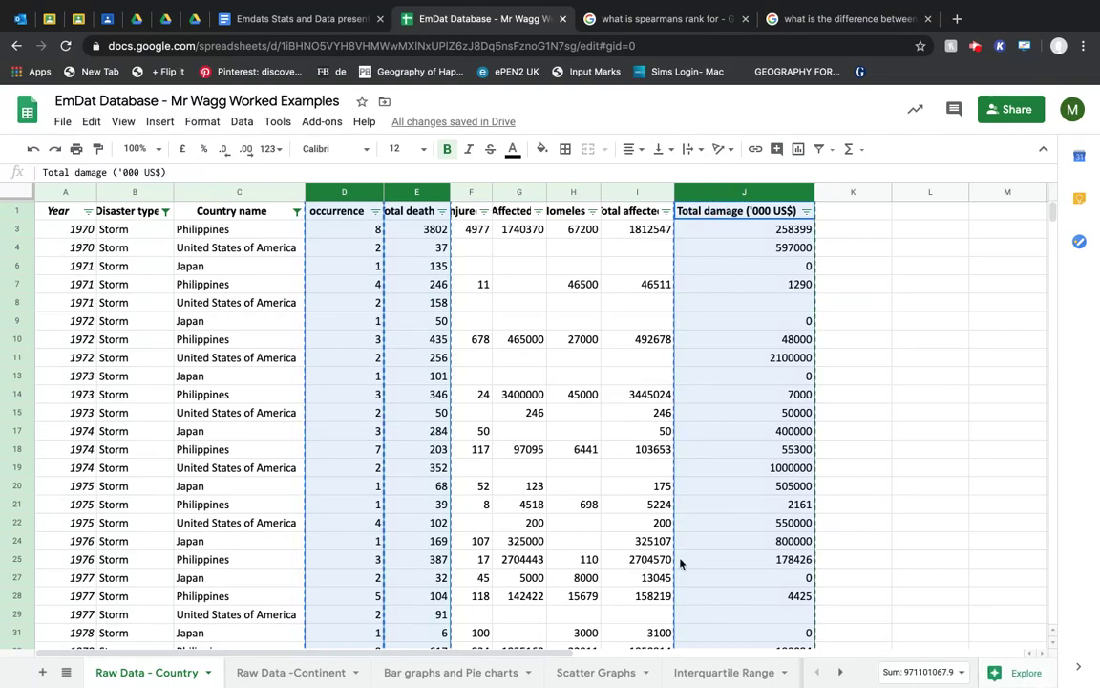
pyautogui.click(838, 676)
pyautogui.click(623, 671)
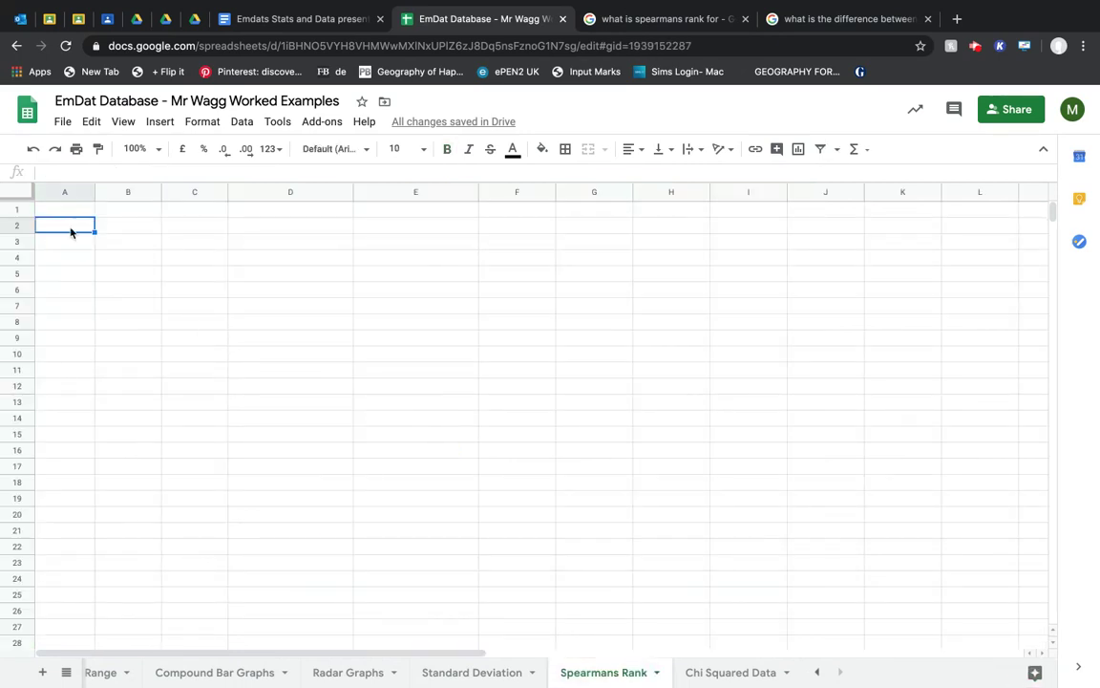
# Paste the three columns at A2 and add a 'Storms' title merged across A1:E1
pyautogui.hotkey('ctrl', 'v')
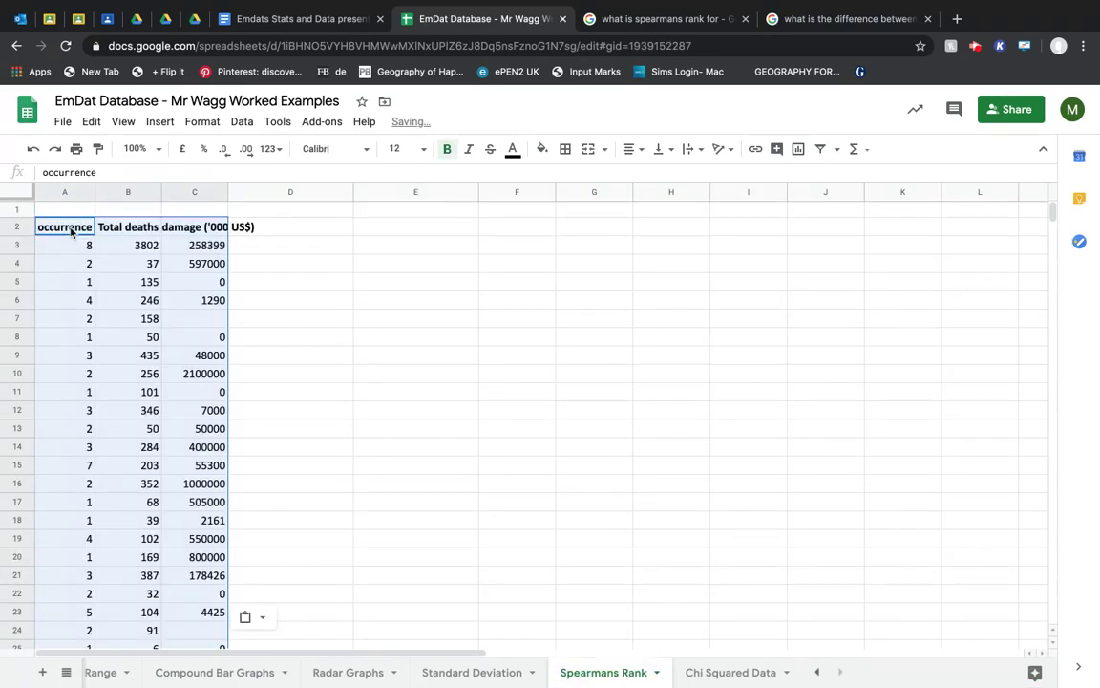
pyautogui.click(337, 247)
pyautogui.click(86, 210)
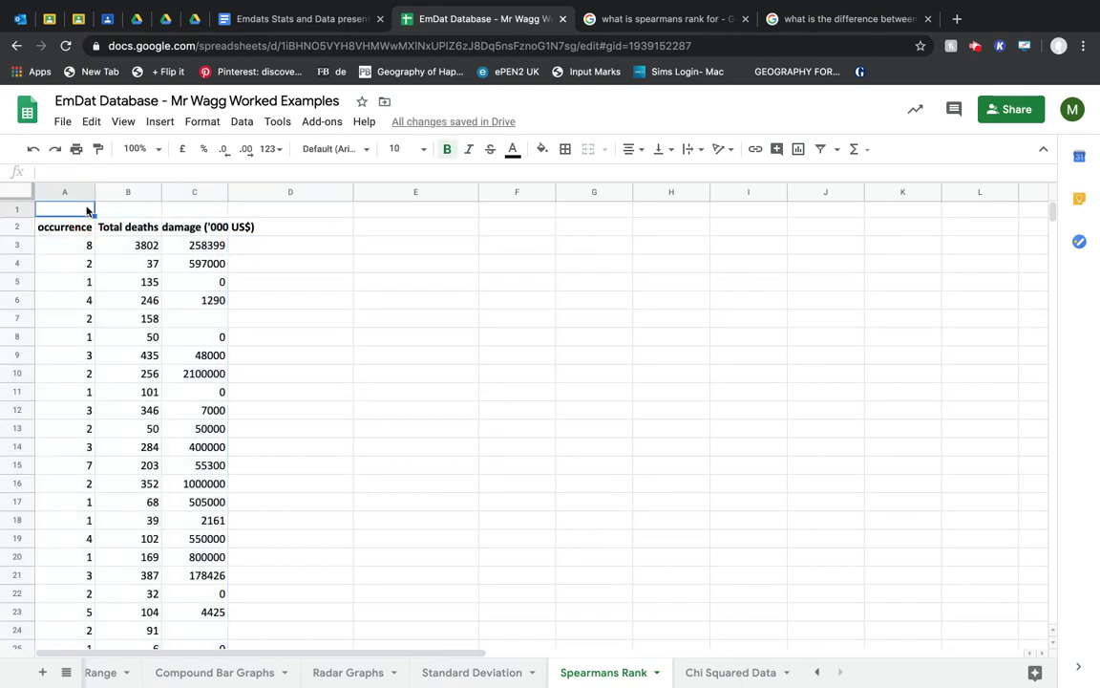
pyautogui.moveTo(86, 210); pyautogui.dragTo(187, 215)
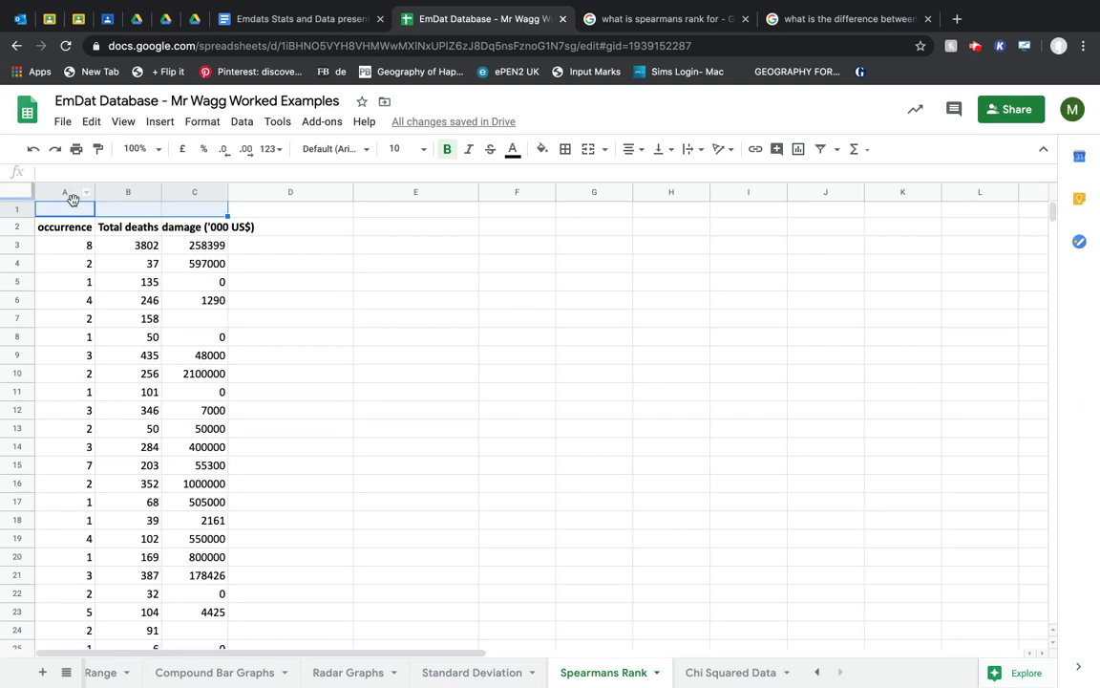
pyautogui.write('S')
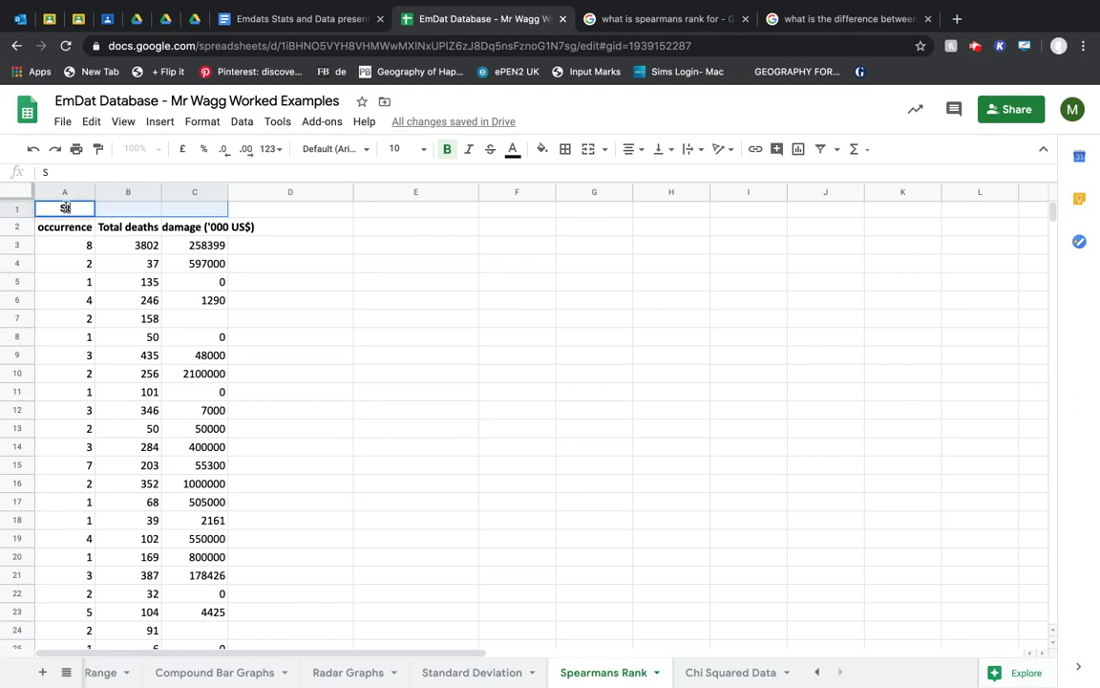
pyautogui.write('torms')
pyautogui.press('Tab')
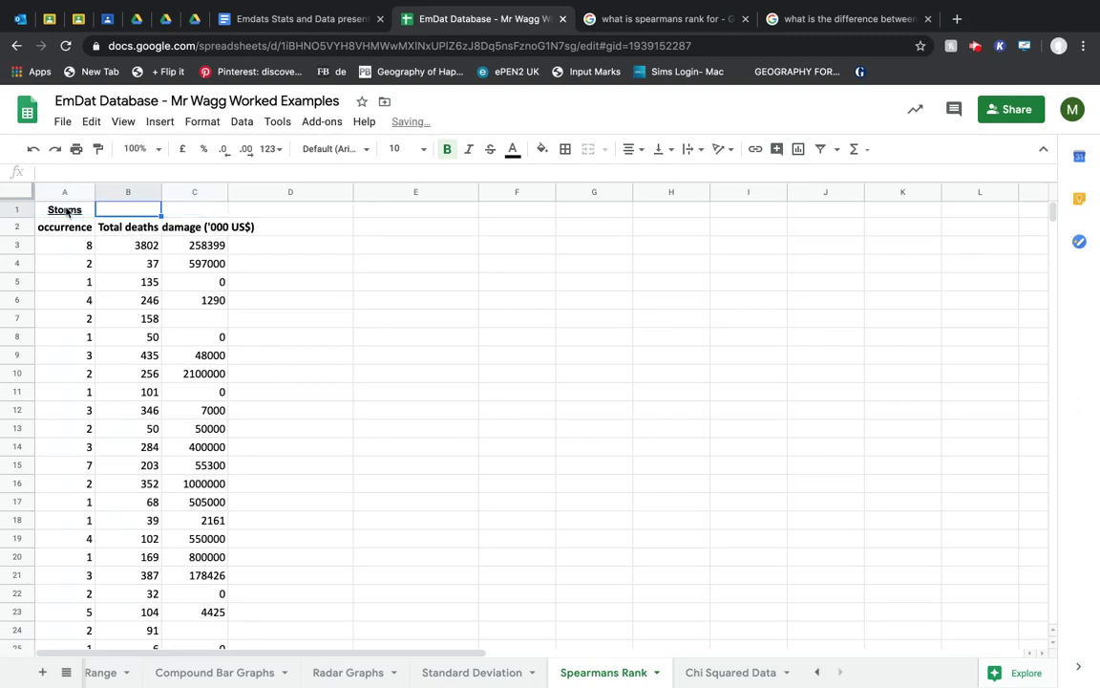
pyautogui.moveTo(67, 210); pyautogui.dragTo(452, 209)
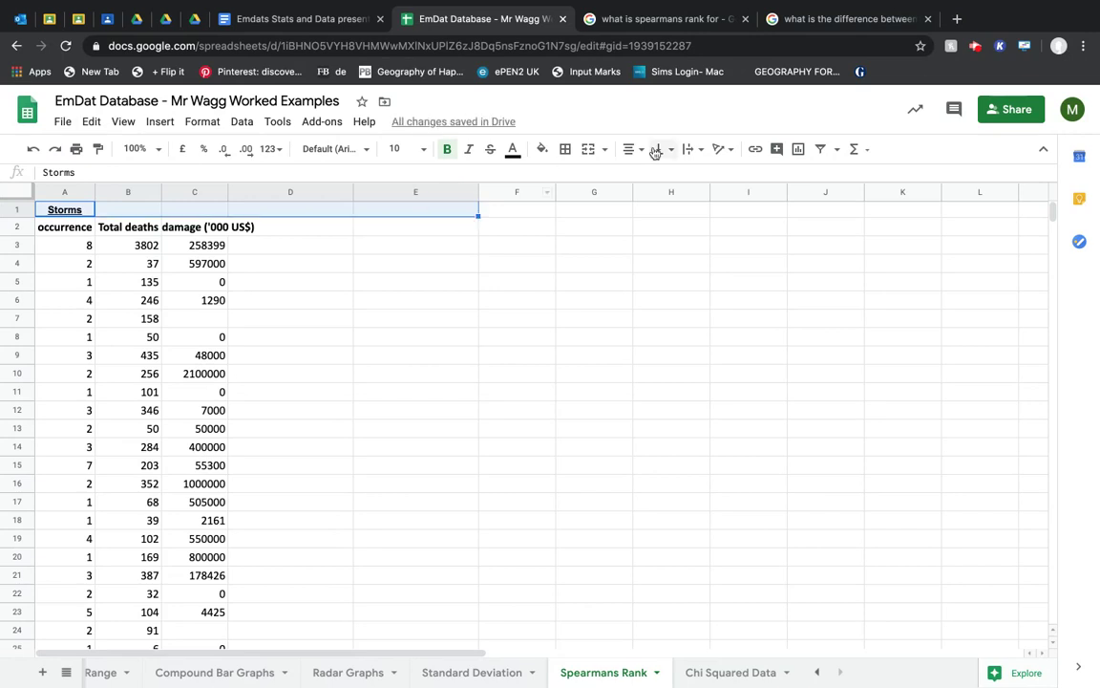
pyautogui.click(588, 149)
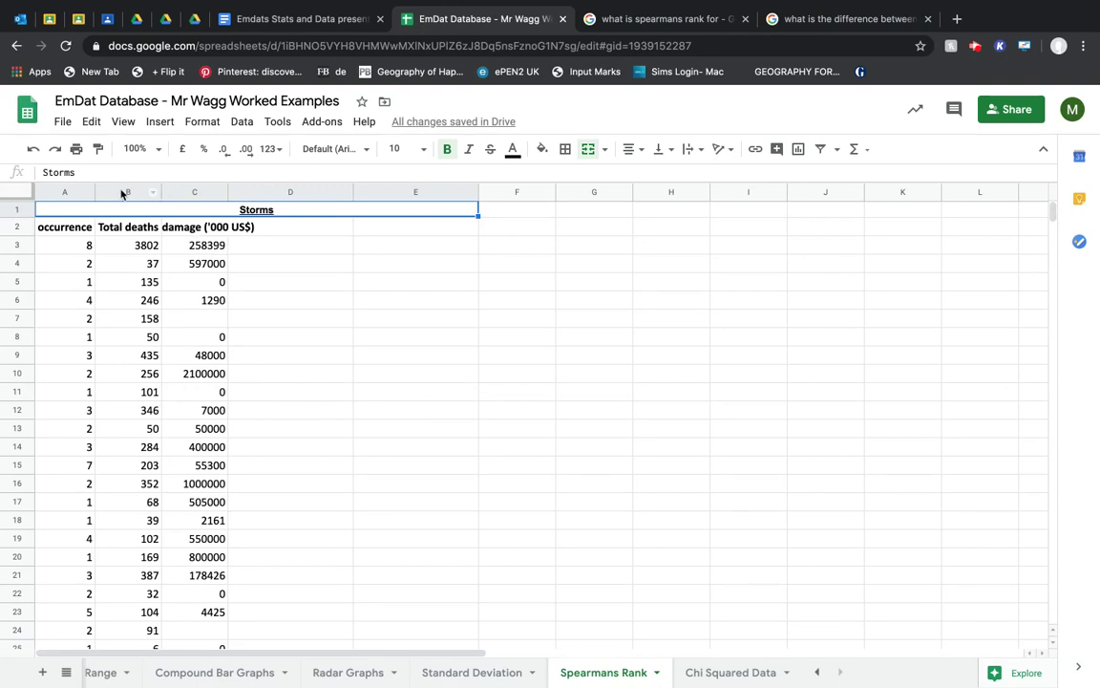
# Insert a blank column to the left of Total deaths and another left of Total damage
pyautogui.click(115, 192)
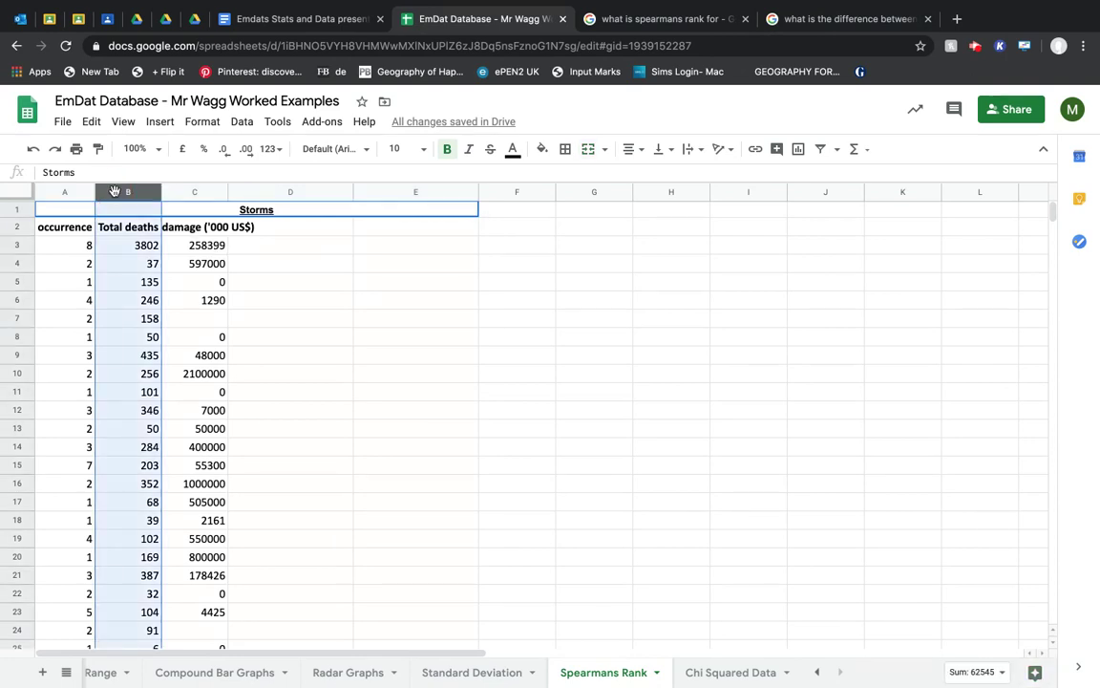
pyautogui.rightClick(115, 192)
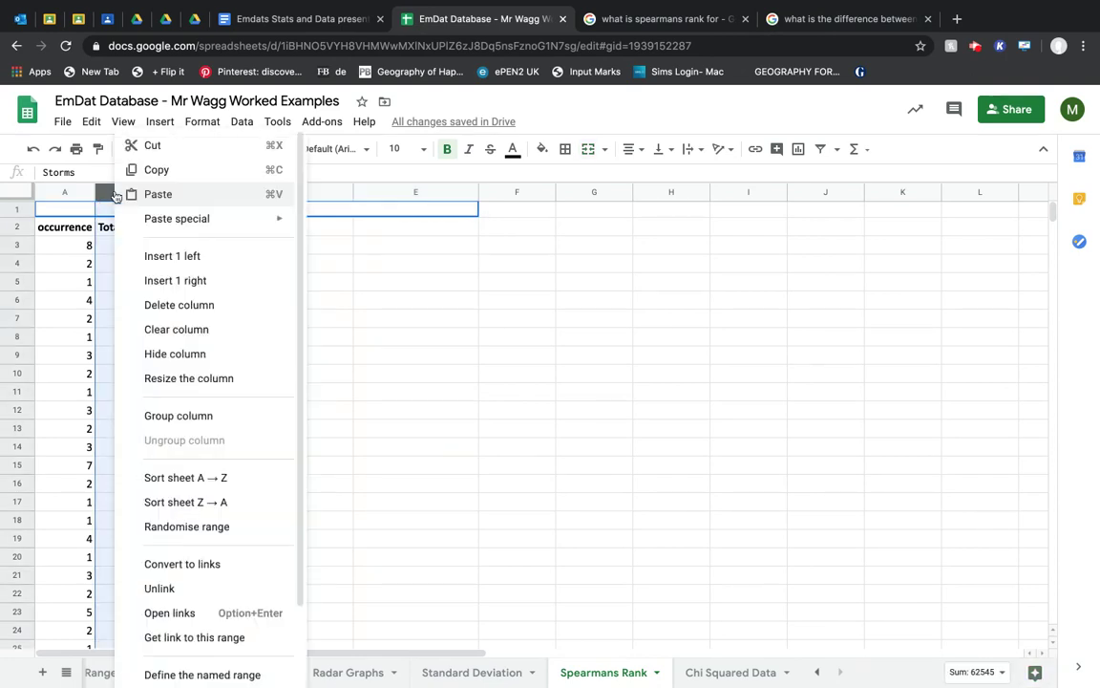
pyautogui.click(214, 267)
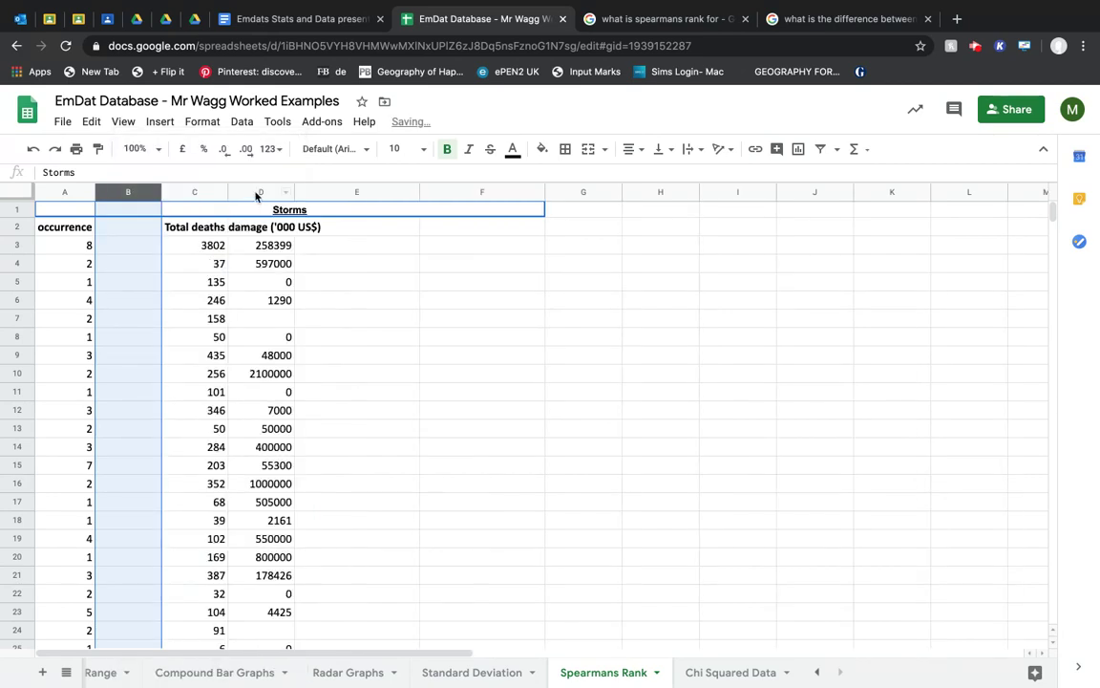
pyautogui.rightClick(255, 195)
pyautogui.click(295, 256)
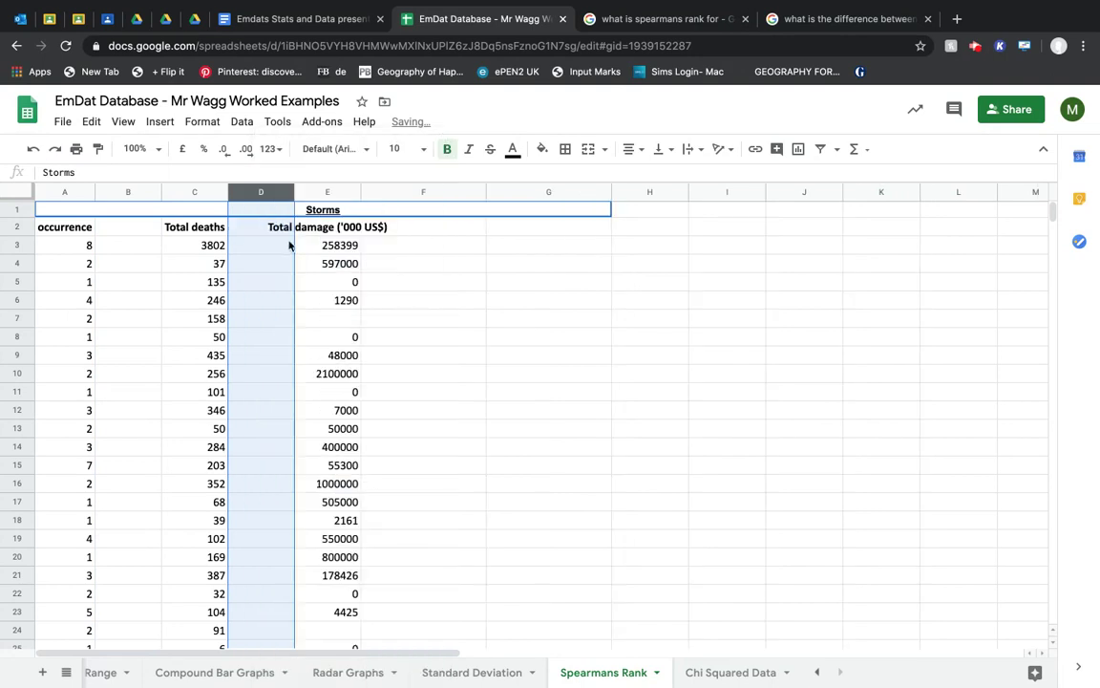
# Fit column E to its Total damage heading and enter Rank headings in row 2
pyautogui.click(376, 283)
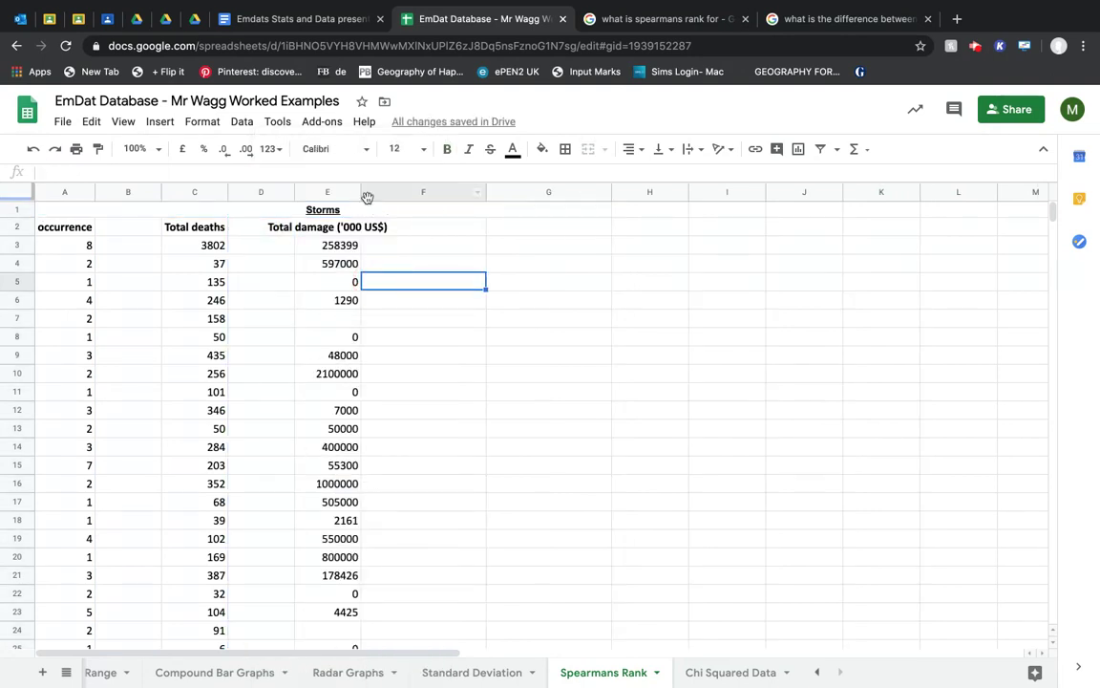
pyautogui.doubleClick(360, 194)
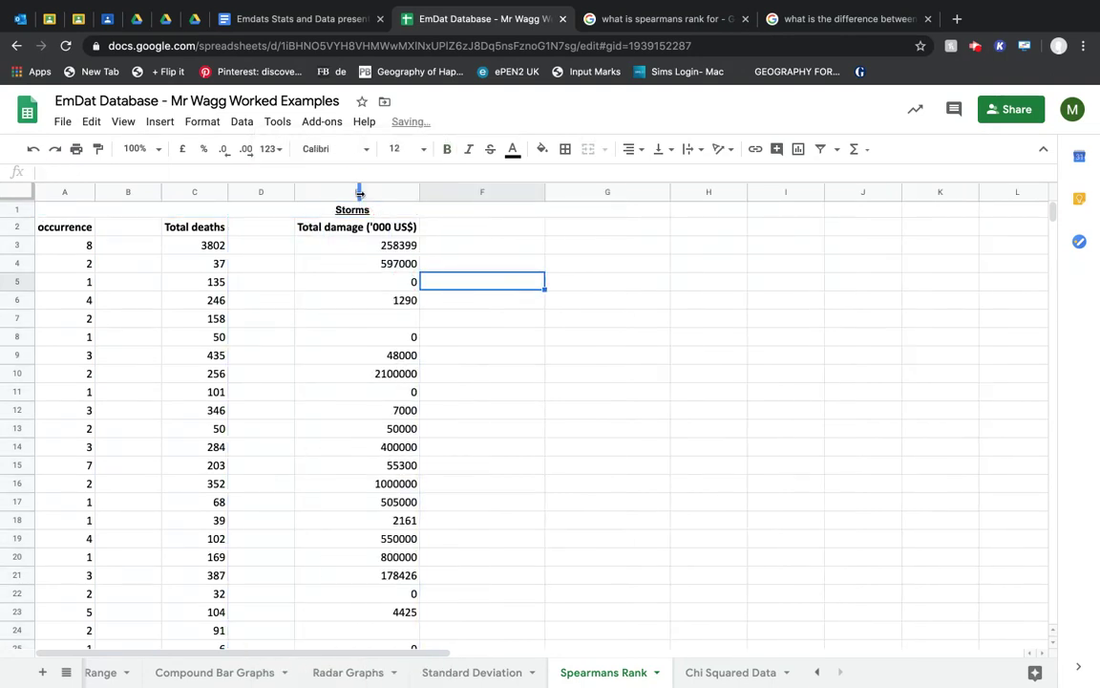
pyautogui.click(135, 235)
pyautogui.write('Rank')
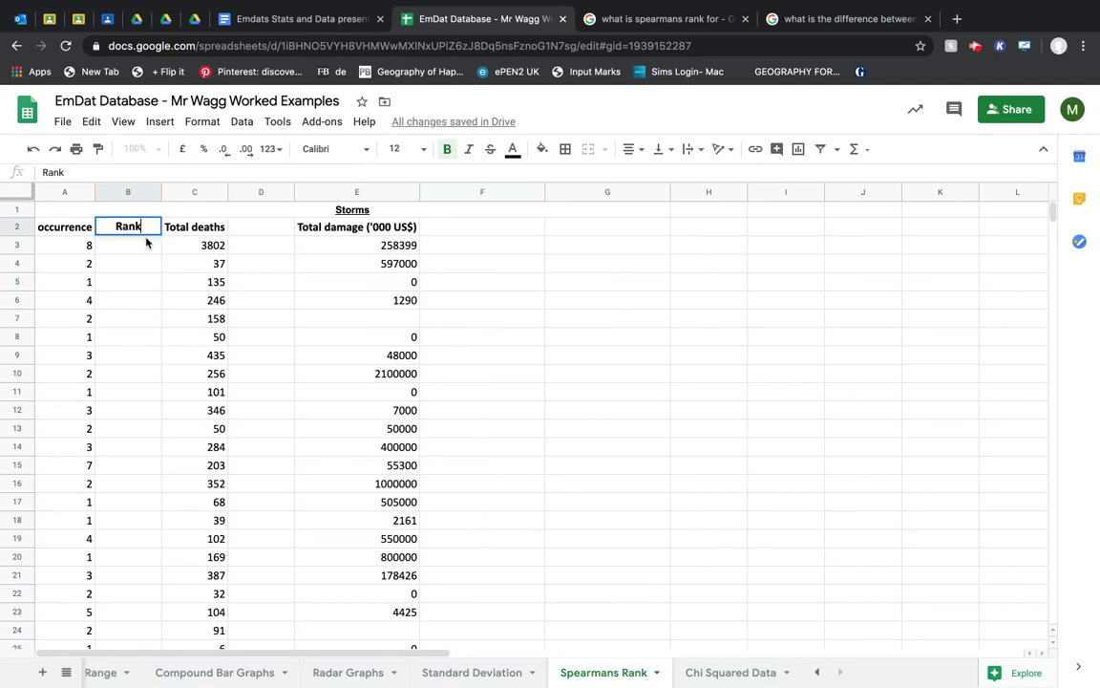
pyautogui.press('Tab')
pyautogui.press('Tab')
pyautogui.write('Rank')
pyautogui.press('Tab')
pyautogui.press('Tab')
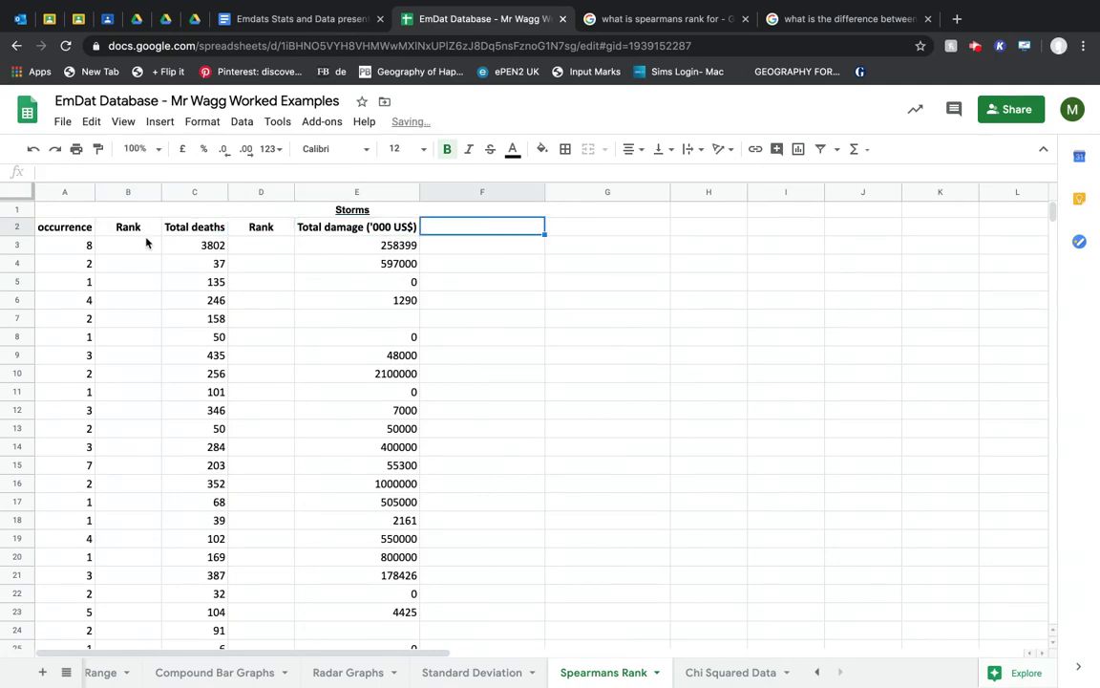
pyautogui.write('Rank')
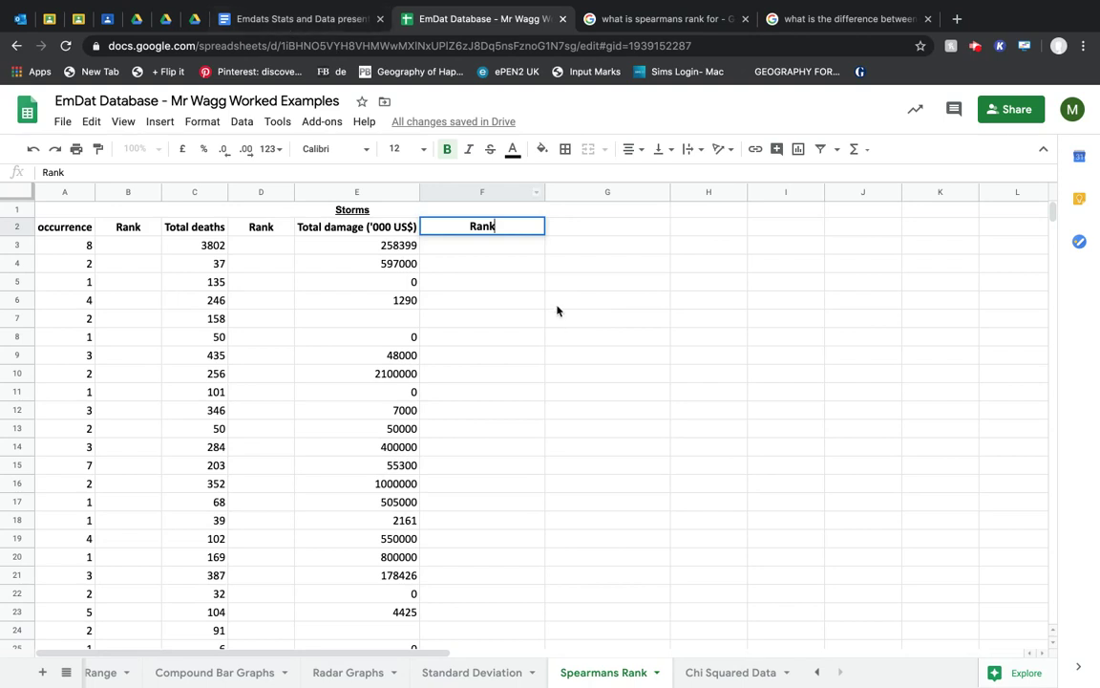
pyautogui.click(594, 234)
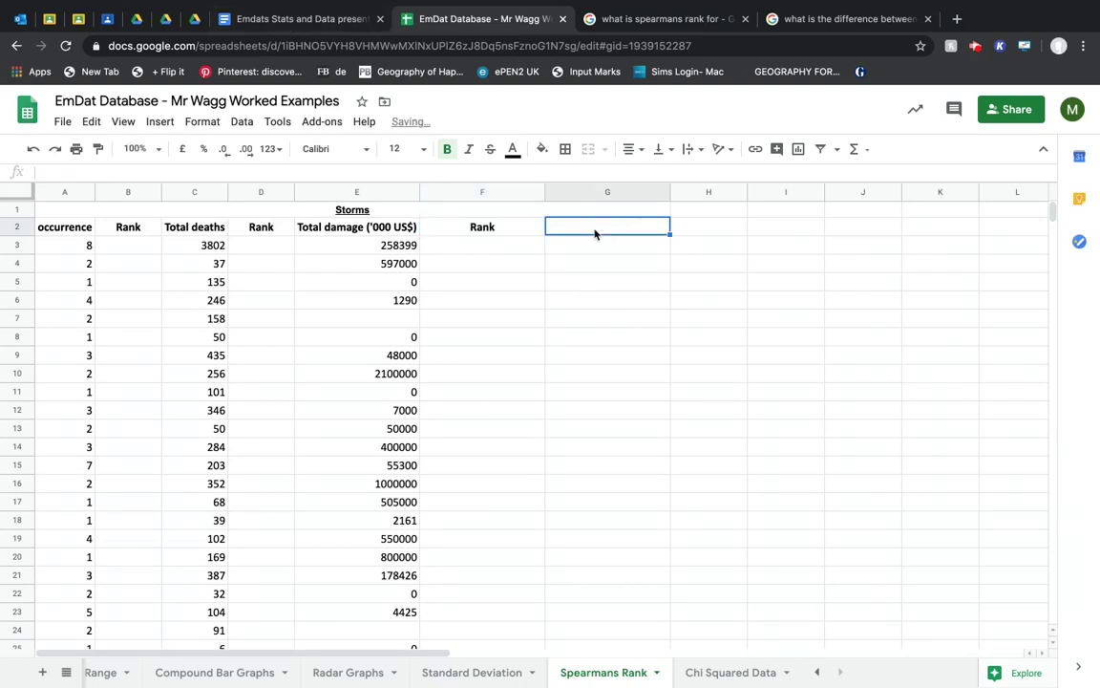
# Add the headings D in G2 and D2 in H2
pyautogui.write('D')
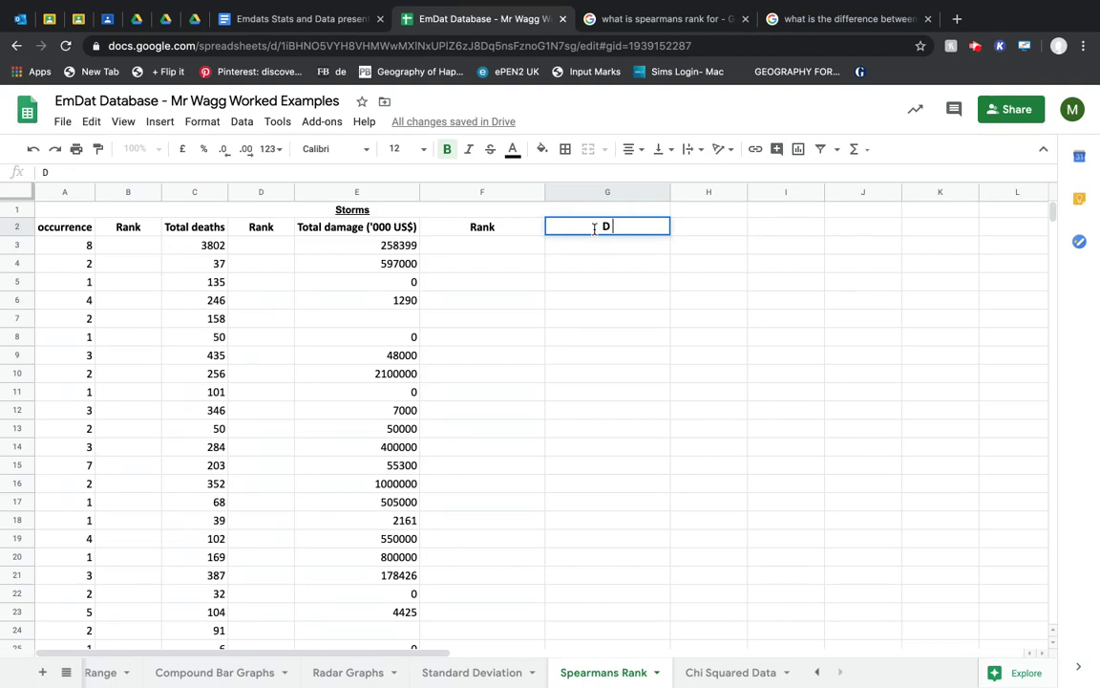
pyautogui.press('Tab')
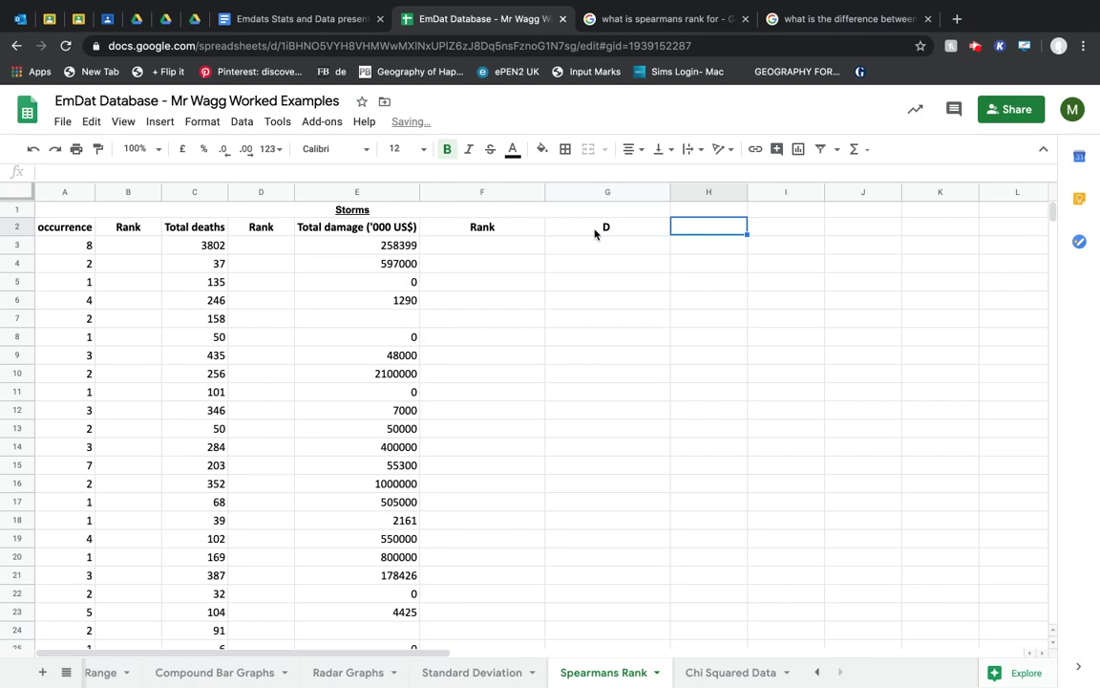
pyautogui.write('D')
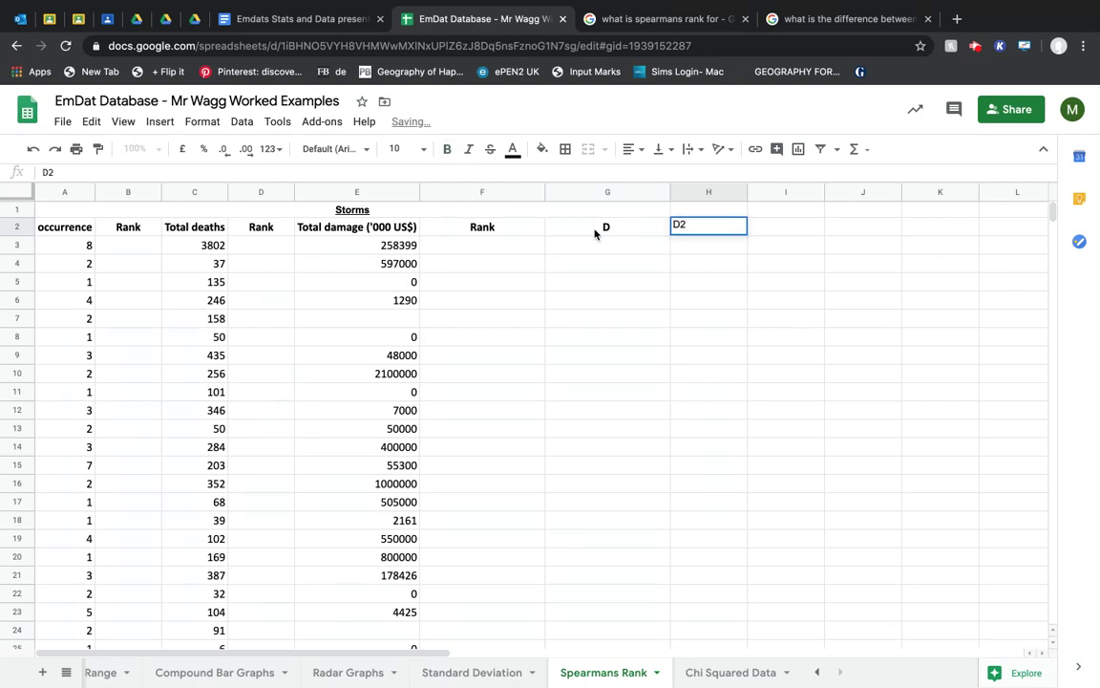
pyautogui.write('2')
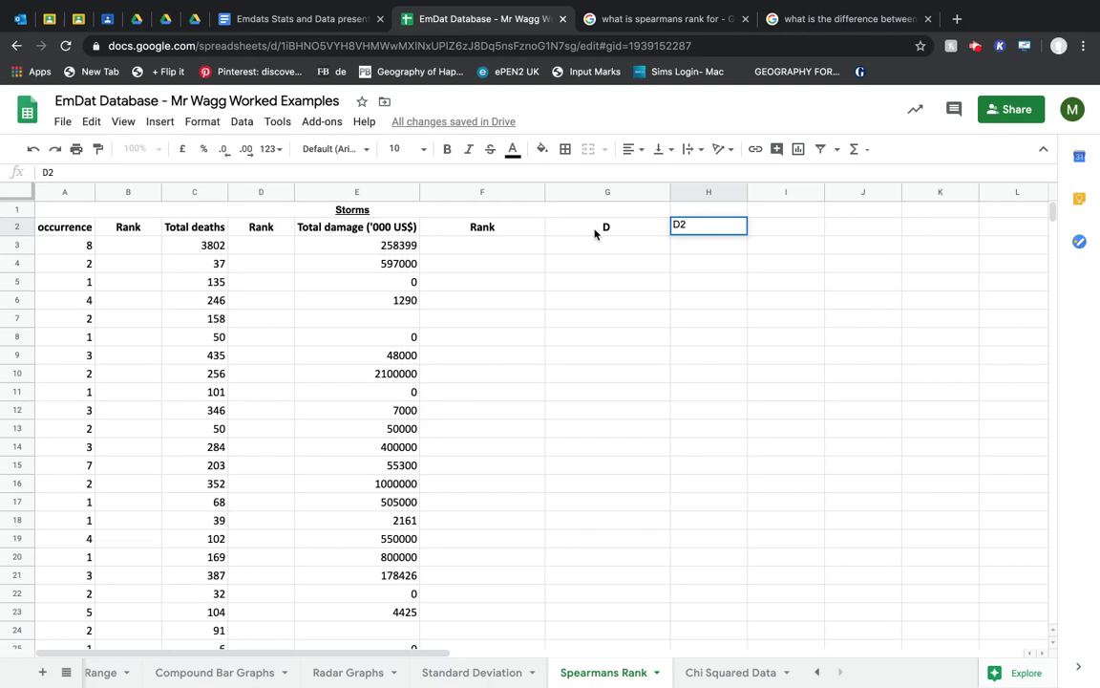
pyautogui.press('Return')
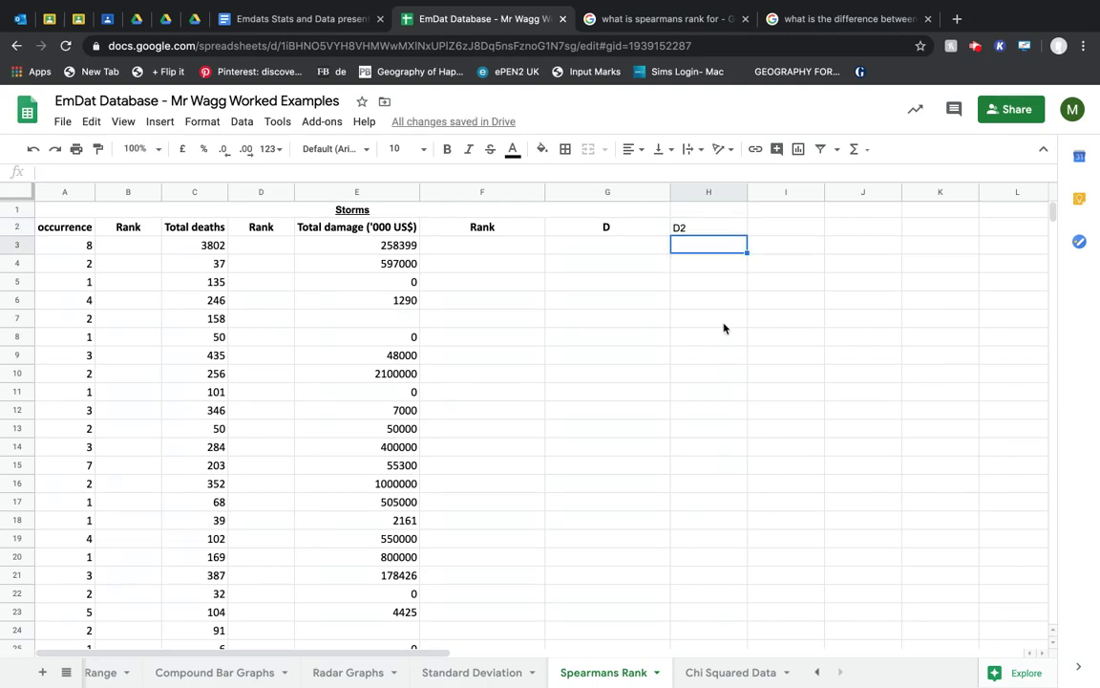
pyautogui.scroll(-3, 698, 508)
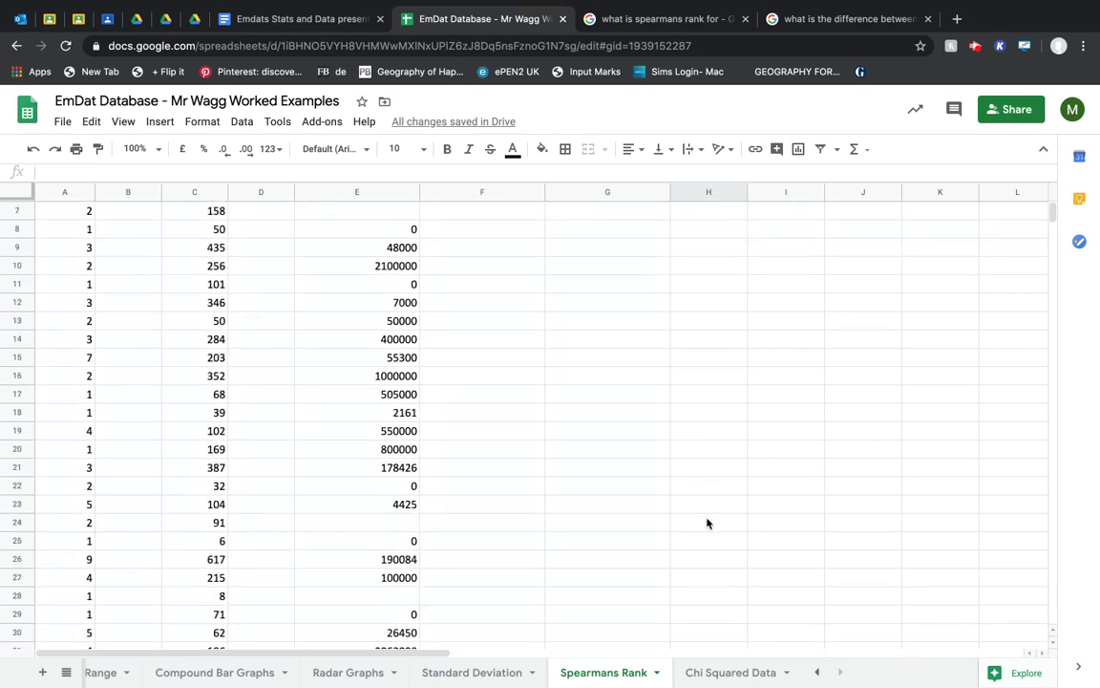
pyautogui.scroll(3, 707, 522)
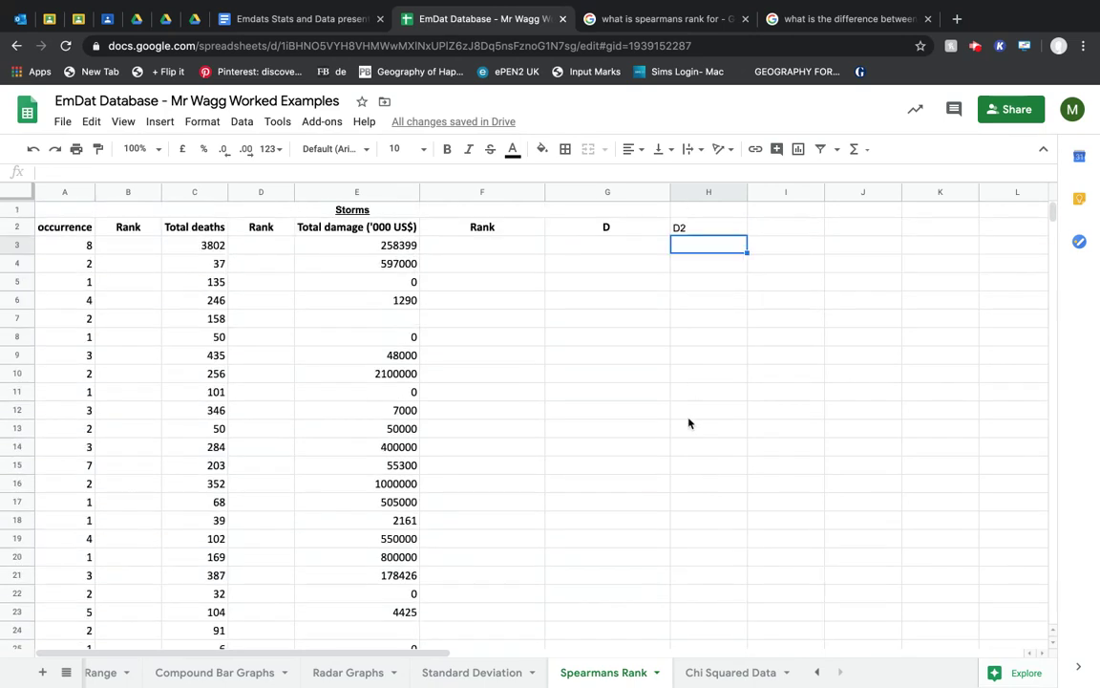
pyautogui.click(700, 229)
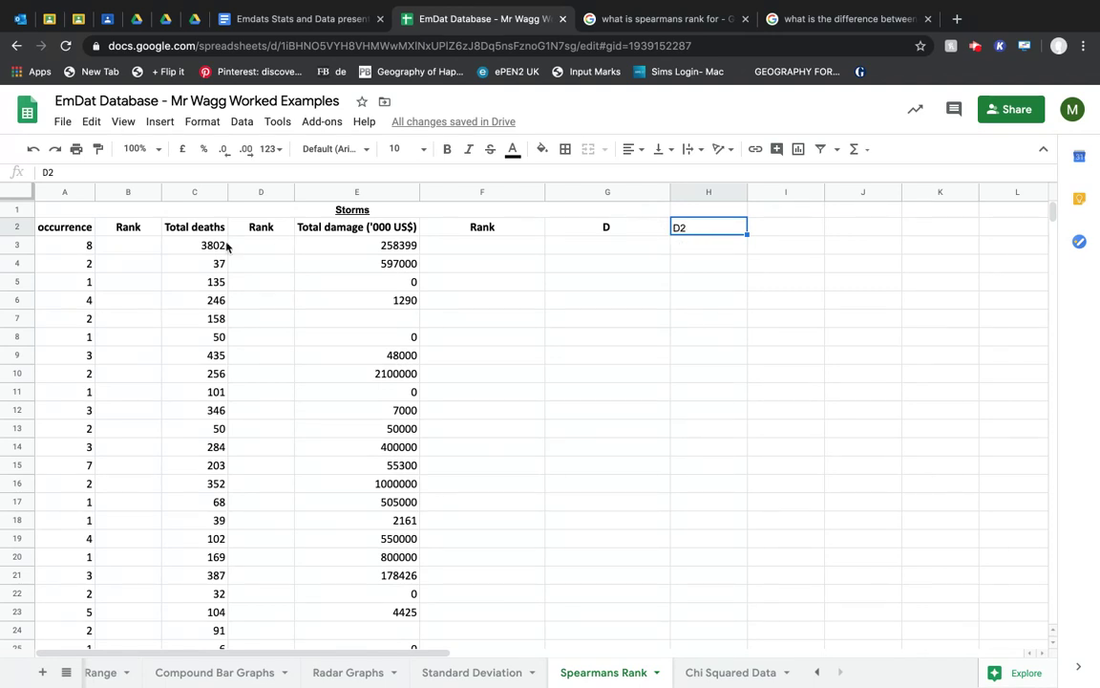
pyautogui.click(144, 248)
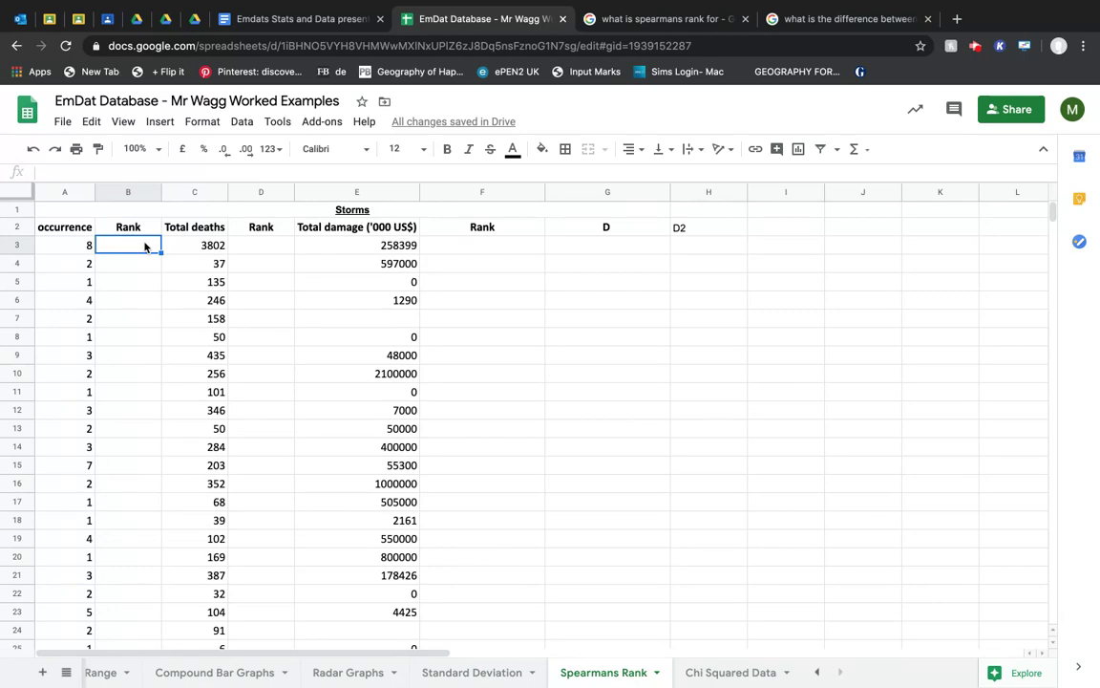
pyautogui.scroll(-10, 132, 324)
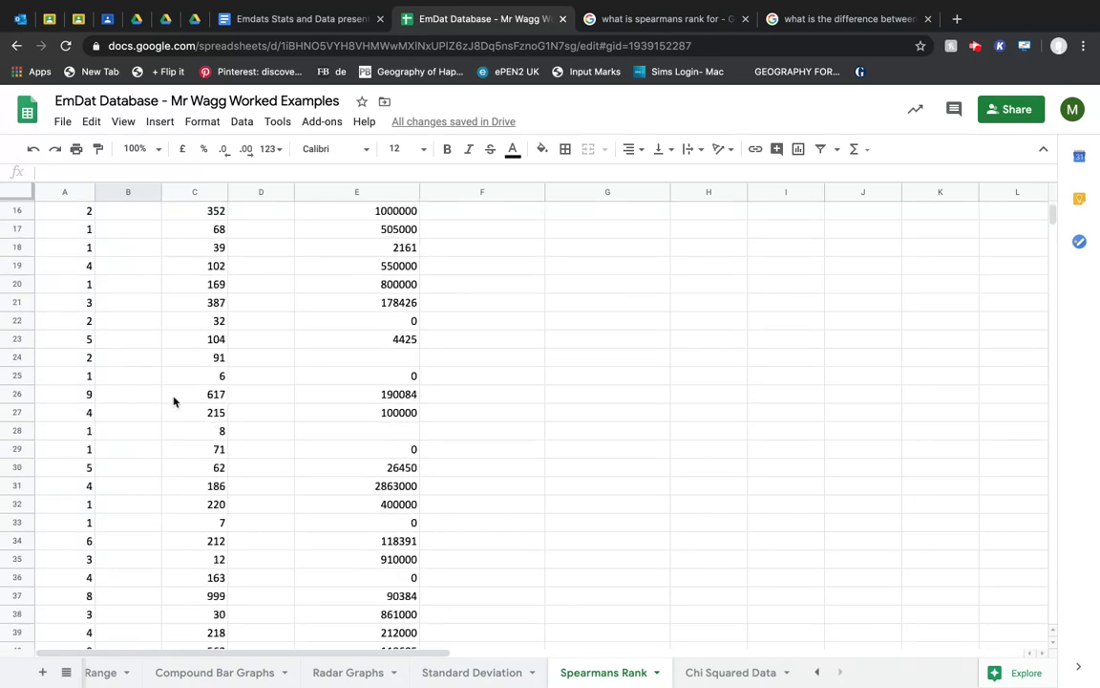
pyautogui.scroll(-20, 174, 402)
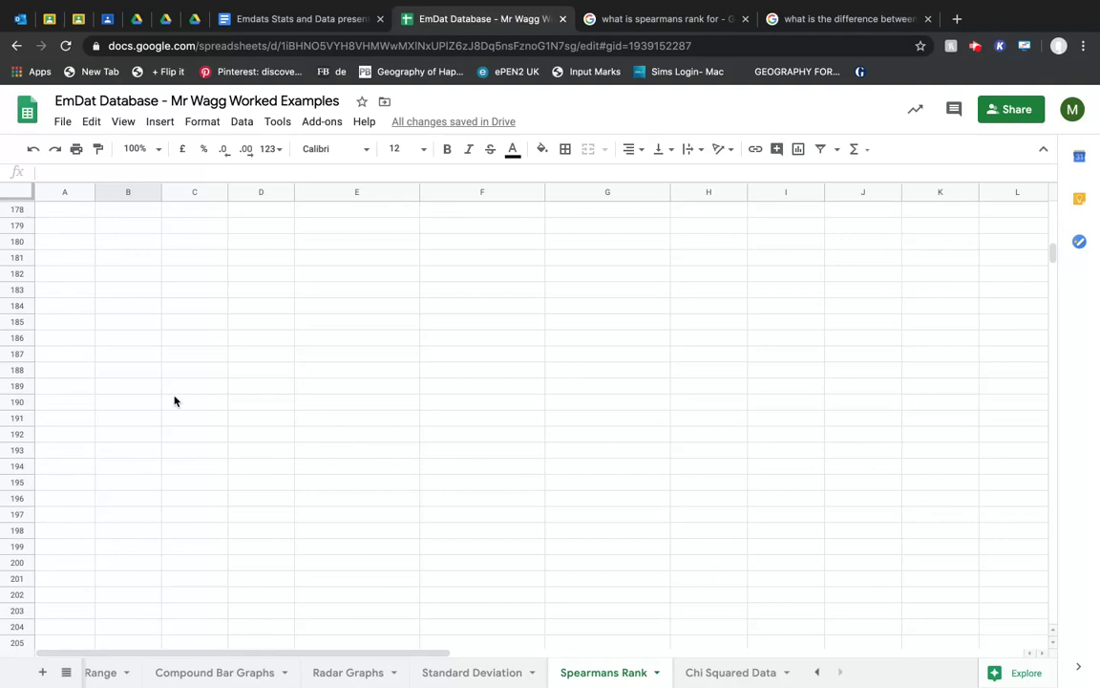
pyautogui.scroll(5, 172, 397)
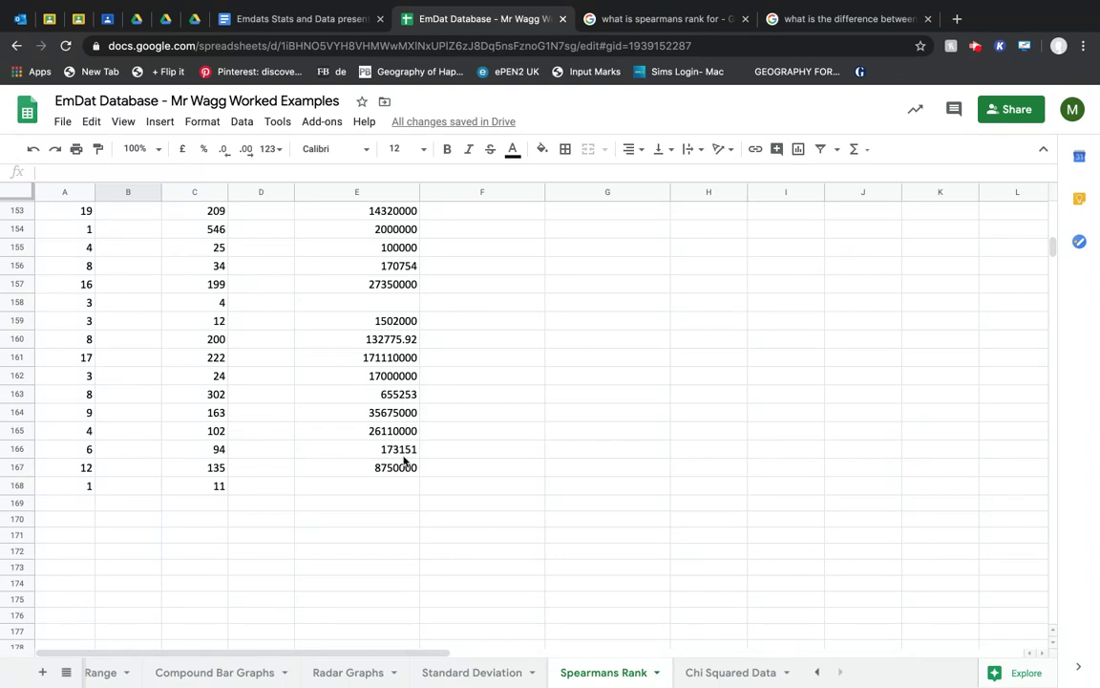
pyautogui.scroll(3, 403, 461)
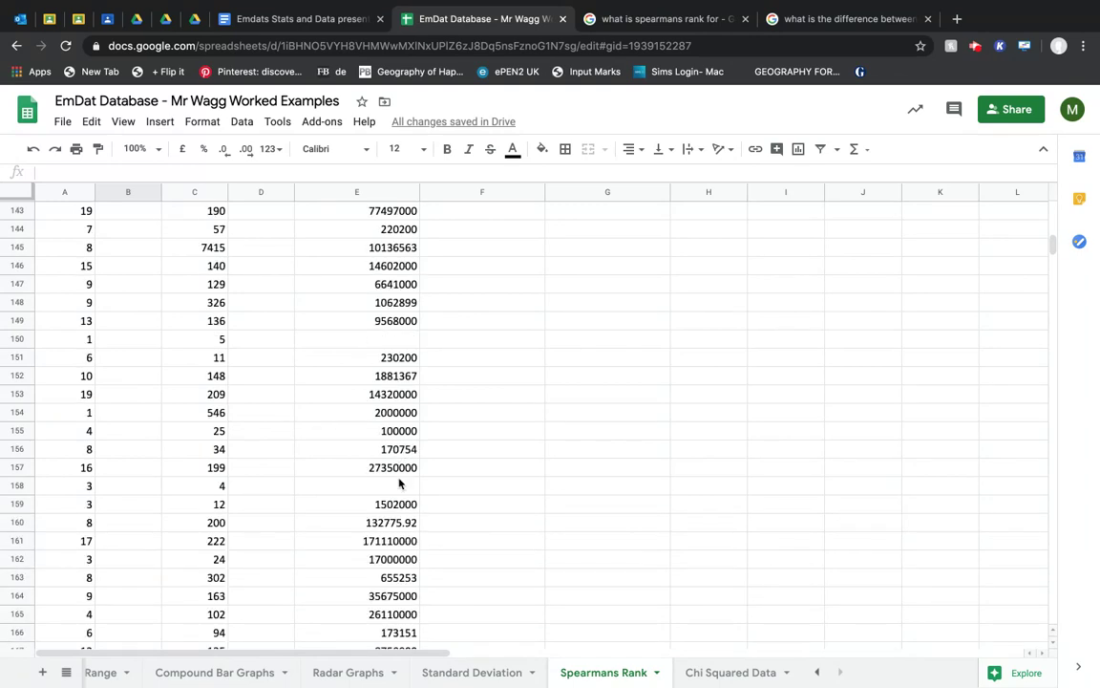
pyautogui.moveTo(396, 488); pyautogui.dragTo(10, 491)
pyautogui.scroll(10, 273, 494)
pyautogui.scroll(20, 273, 493)
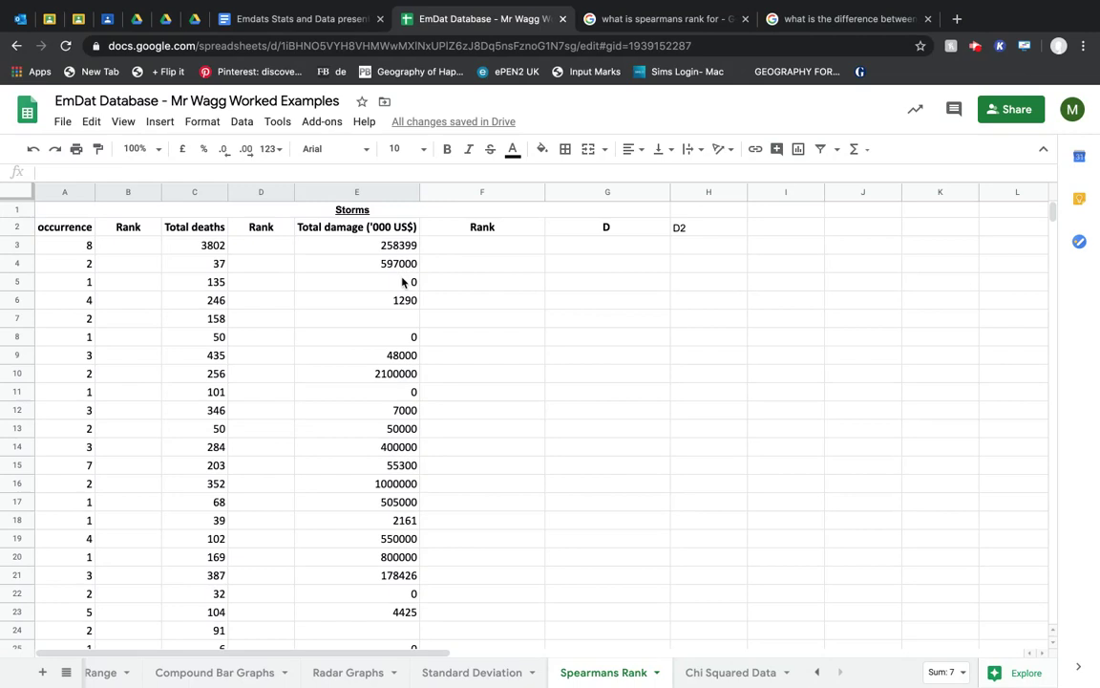
# Multi-select the storm rows with zero or blank damage (135, 50 and 101 deaths, and the no-damage row)
pyautogui.click(387, 279)
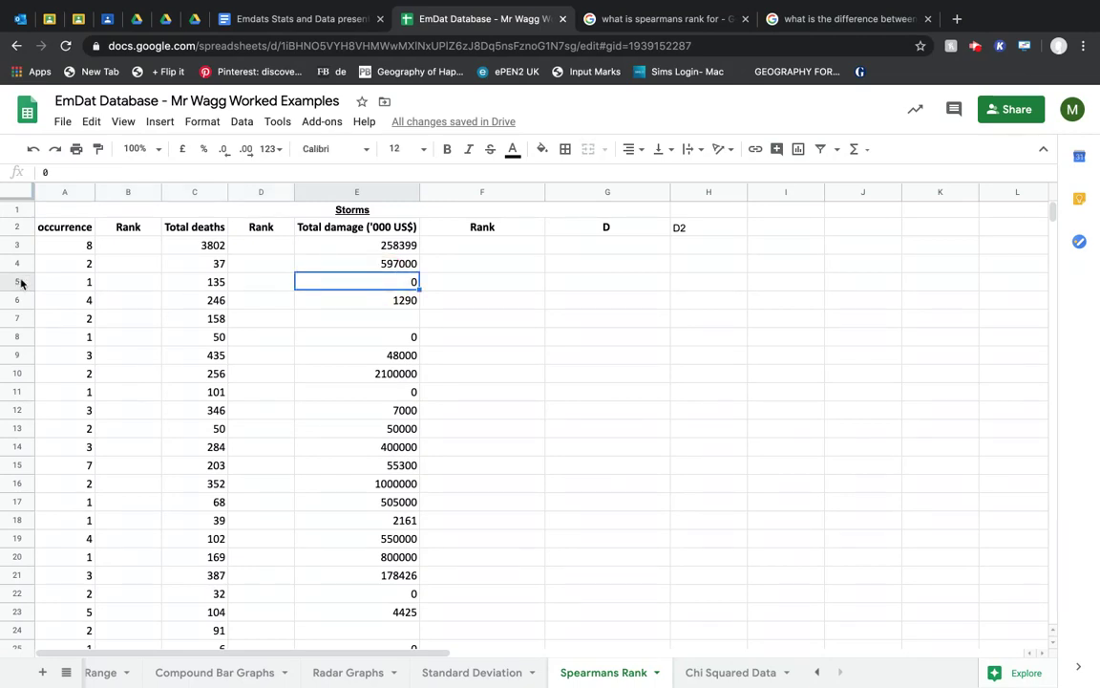
pyautogui.moveTo(18, 282); pyautogui.dragTo(282, 284)
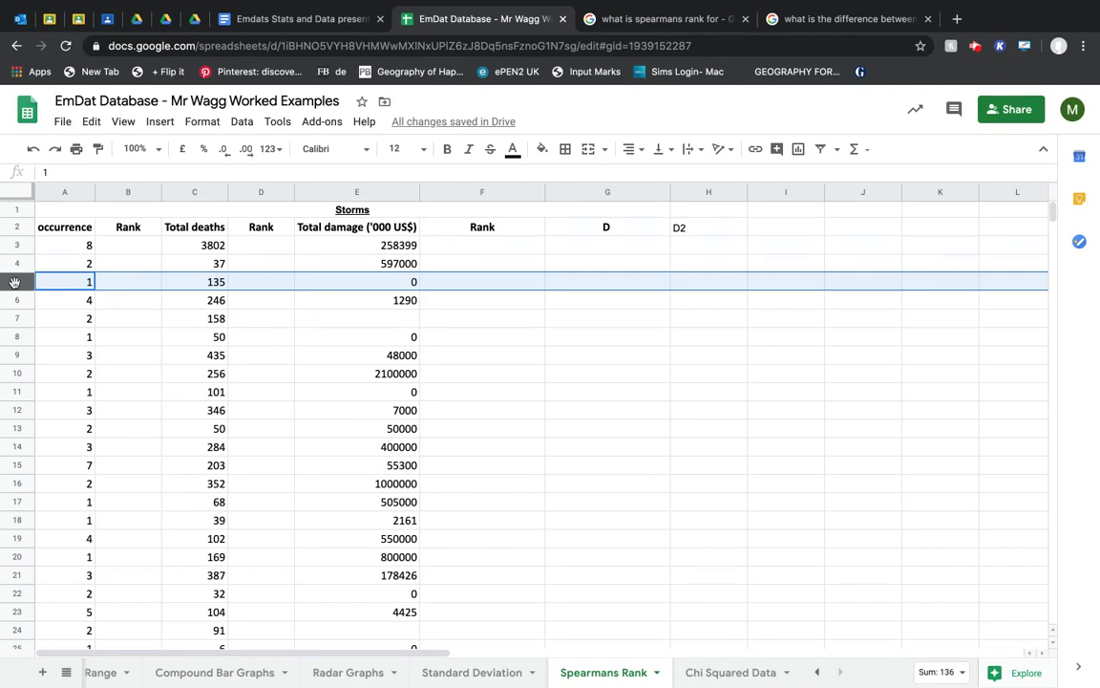
pyautogui.click(209, 264)
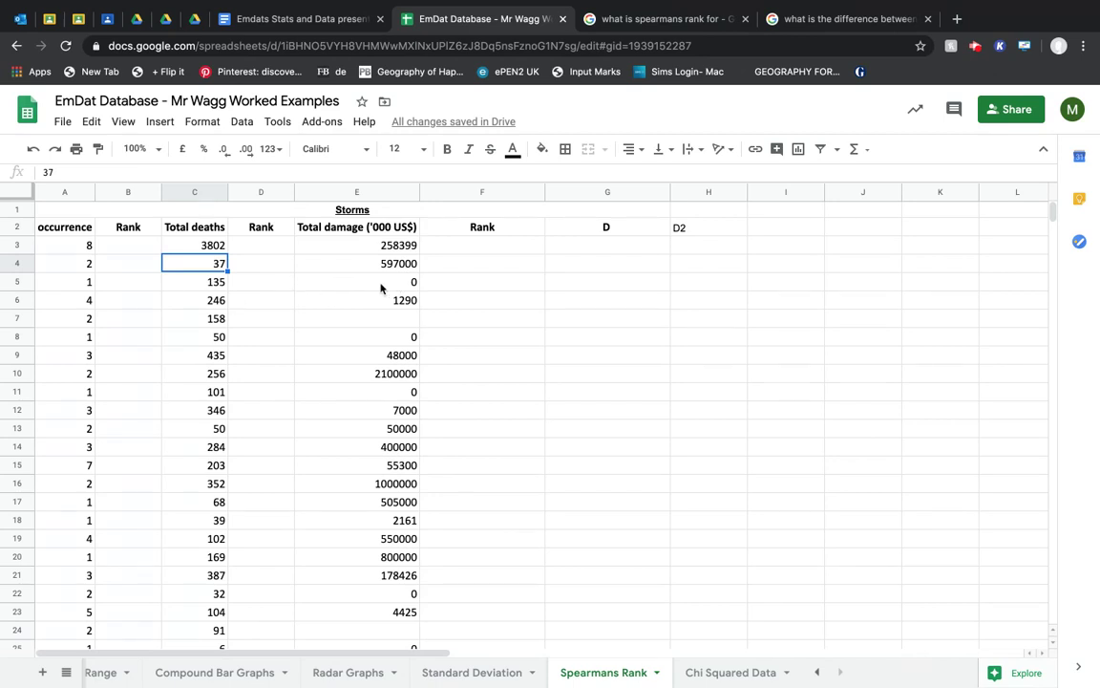
pyautogui.click(19, 282)
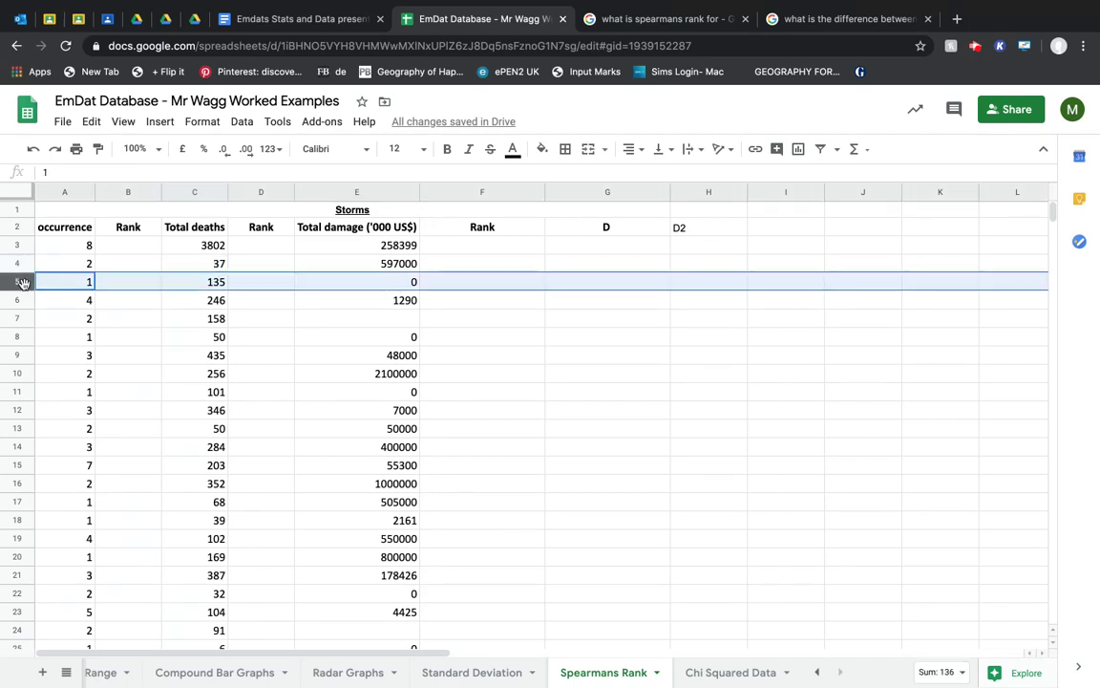
pyautogui.keyDown('super'); pyautogui.click(20, 320); pyautogui.keyUp('super')
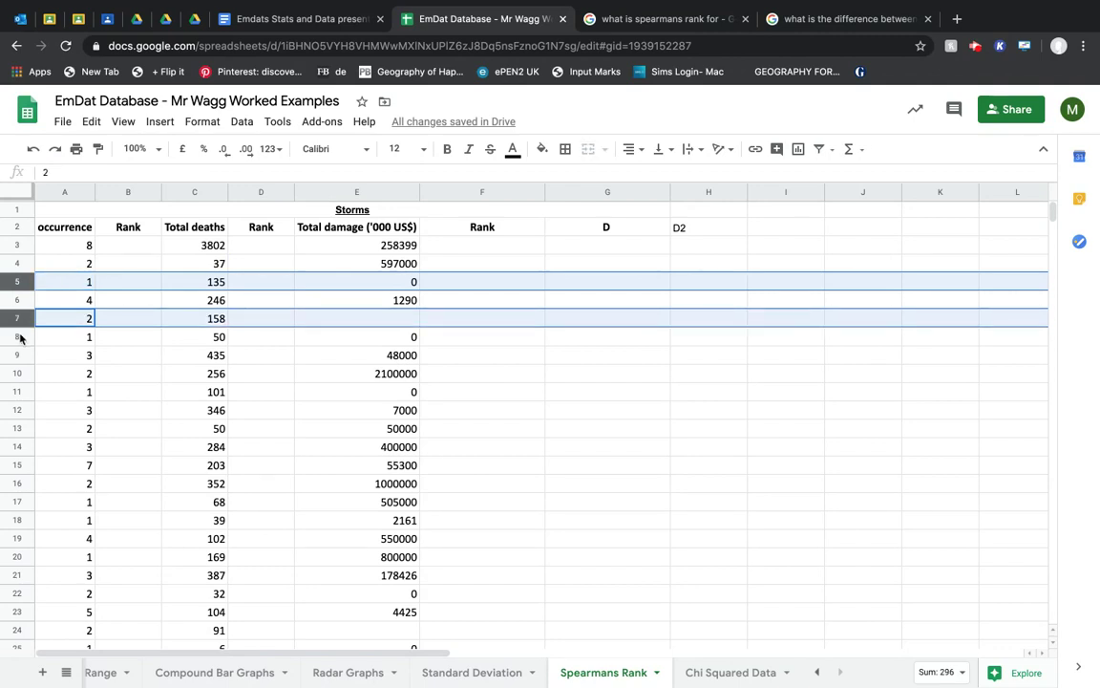
pyautogui.keyDown('super'); pyautogui.click(19, 336); pyautogui.keyUp('super')
pyautogui.keyDown('super'); pyautogui.click(19, 391); pyautogui.keyUp('super')
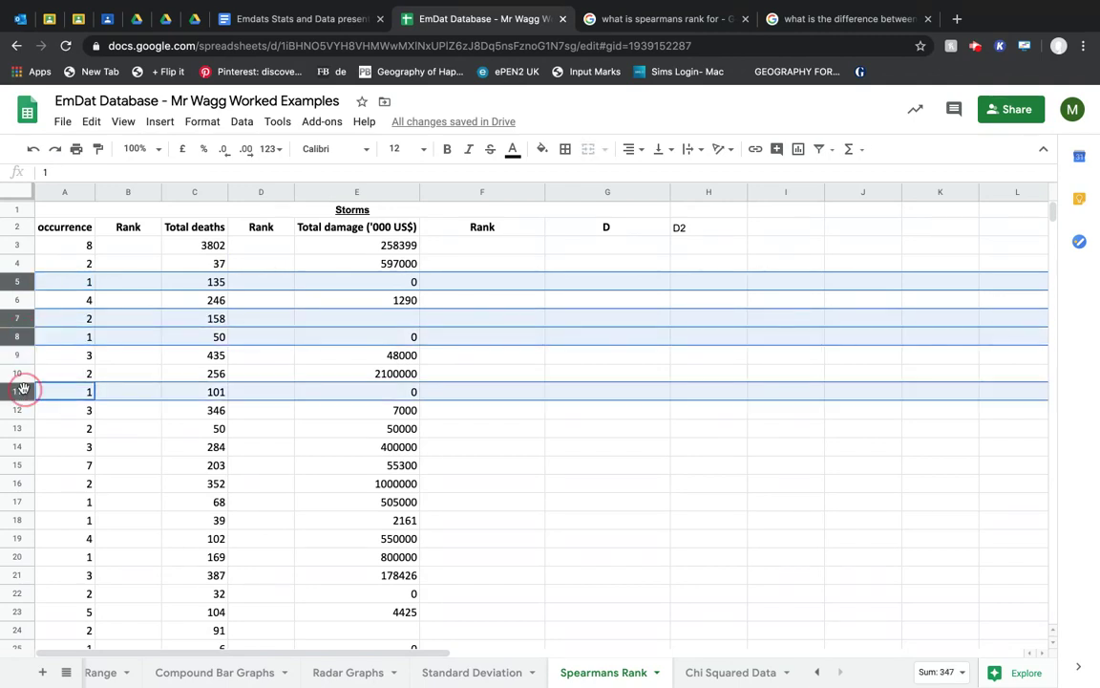
pyautogui.scroll(-1, 160, 427)
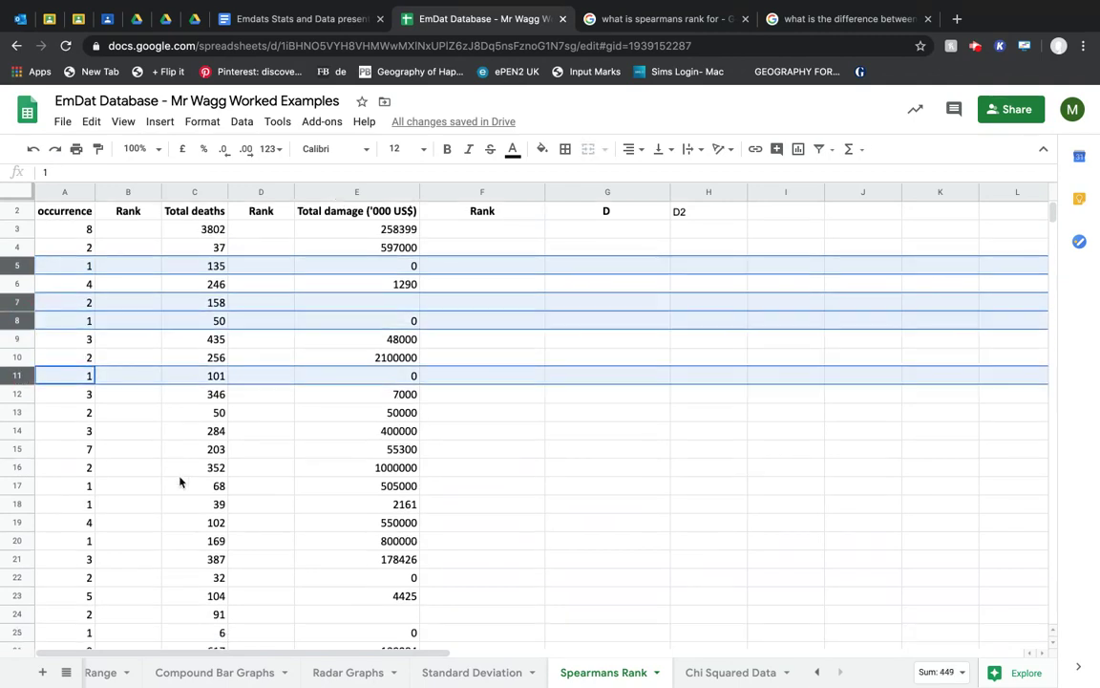
# Delete the zero or blank damage rows with 158, 135, 50 and 101 deaths
pyautogui.rightClick(19, 302)
pyautogui.click(54, 391)
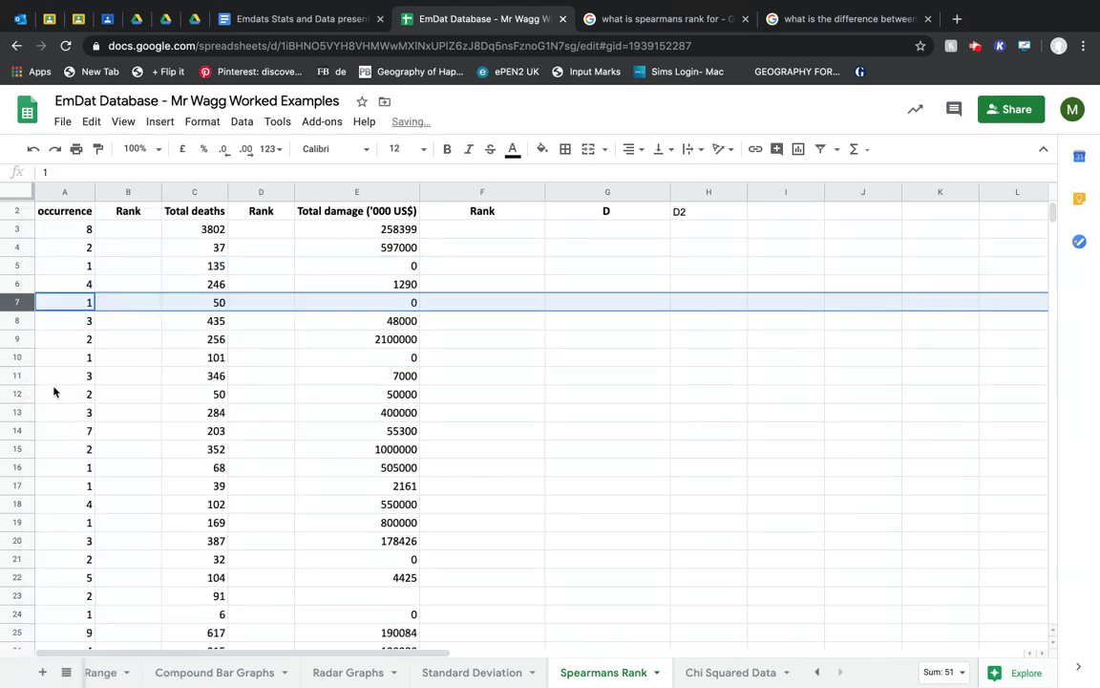
pyautogui.click(19, 247)
pyautogui.click(19, 266)
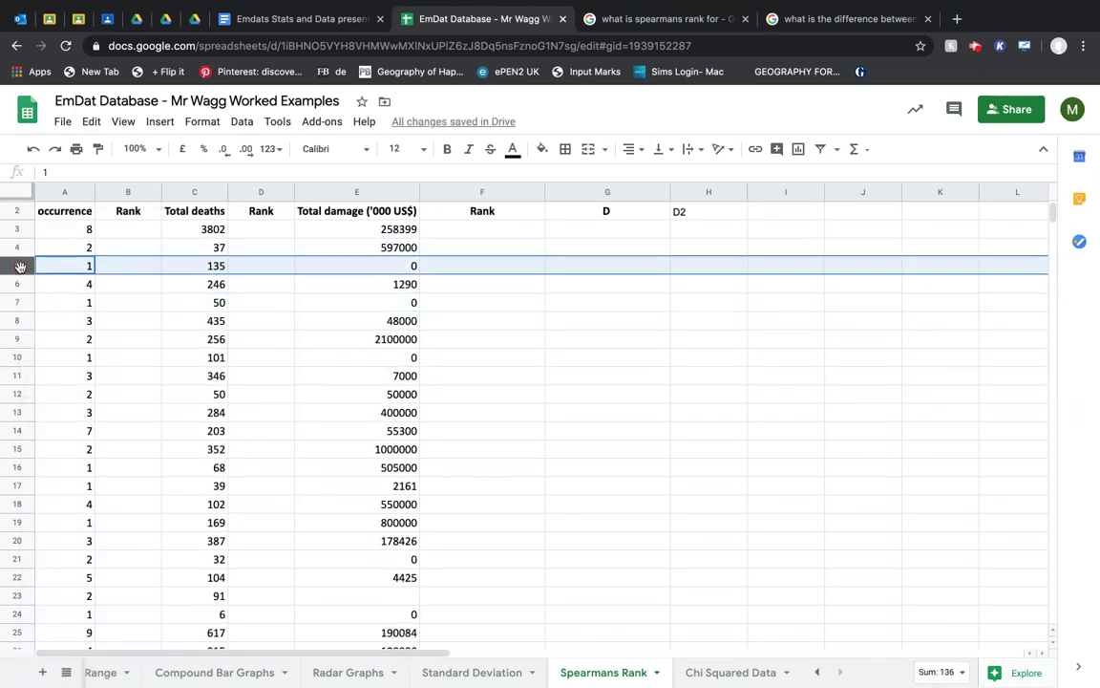
pyautogui.rightClick(19, 265)
pyautogui.click(82, 396)
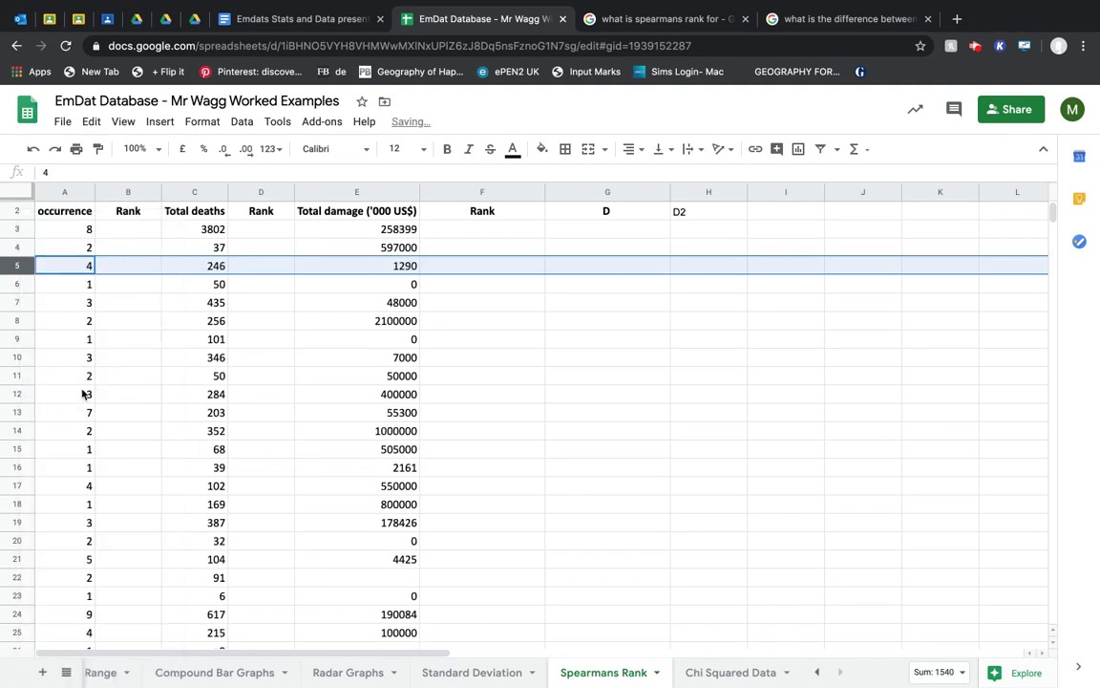
pyautogui.click(19, 289)
pyautogui.rightClick(17, 288)
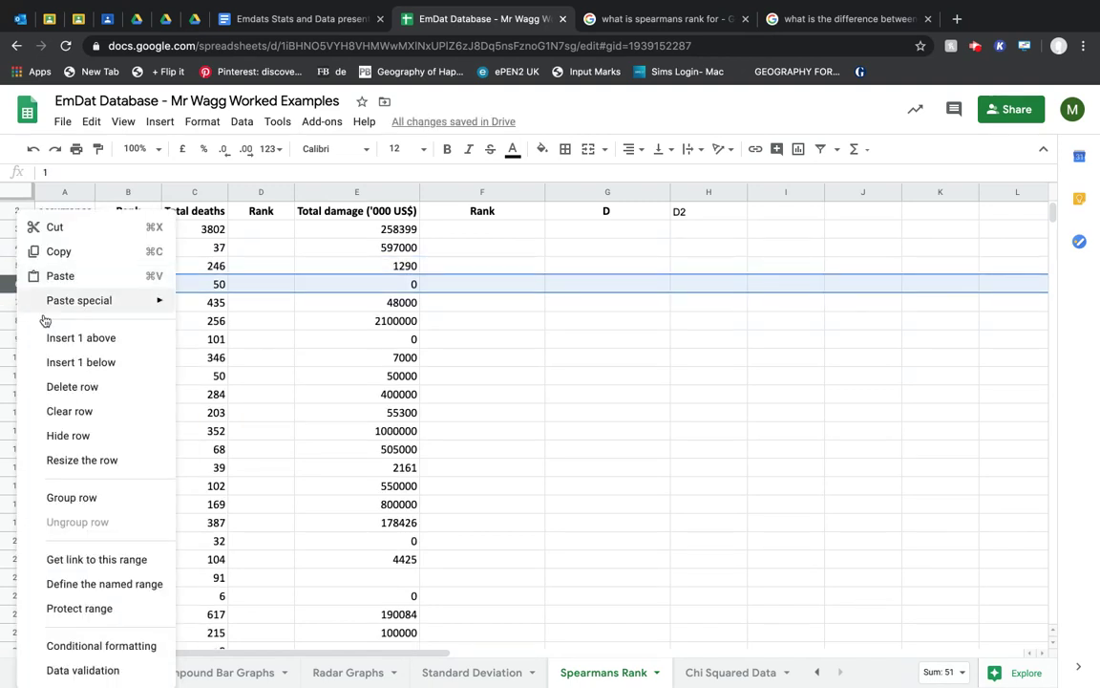
pyautogui.click(79, 387)
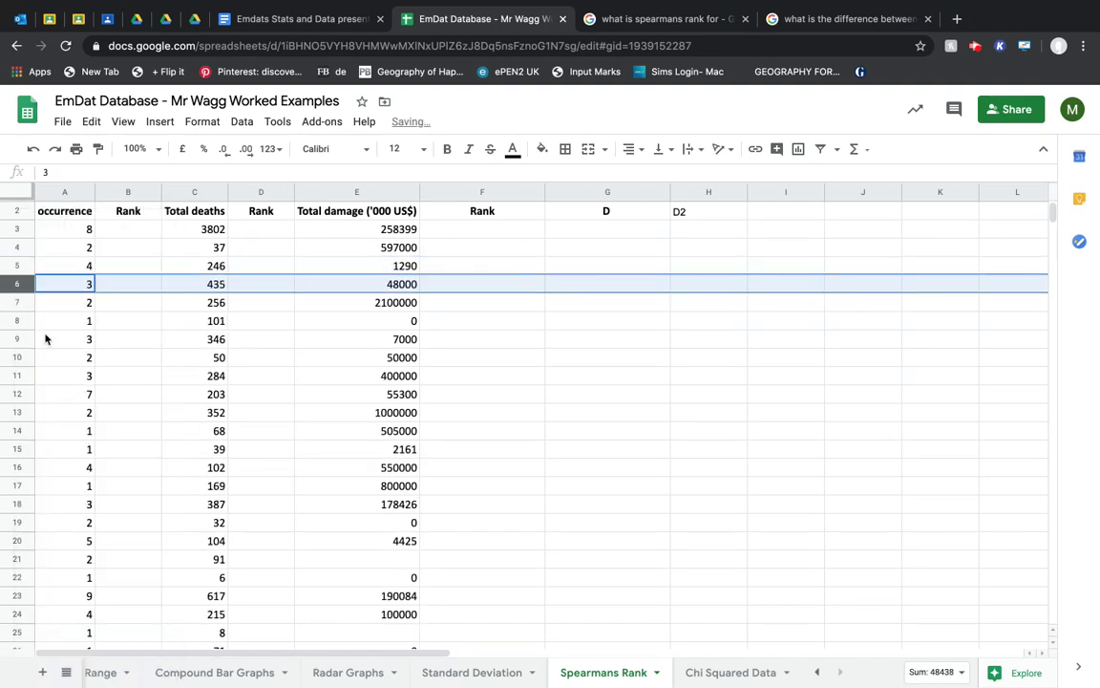
pyautogui.click(16, 321)
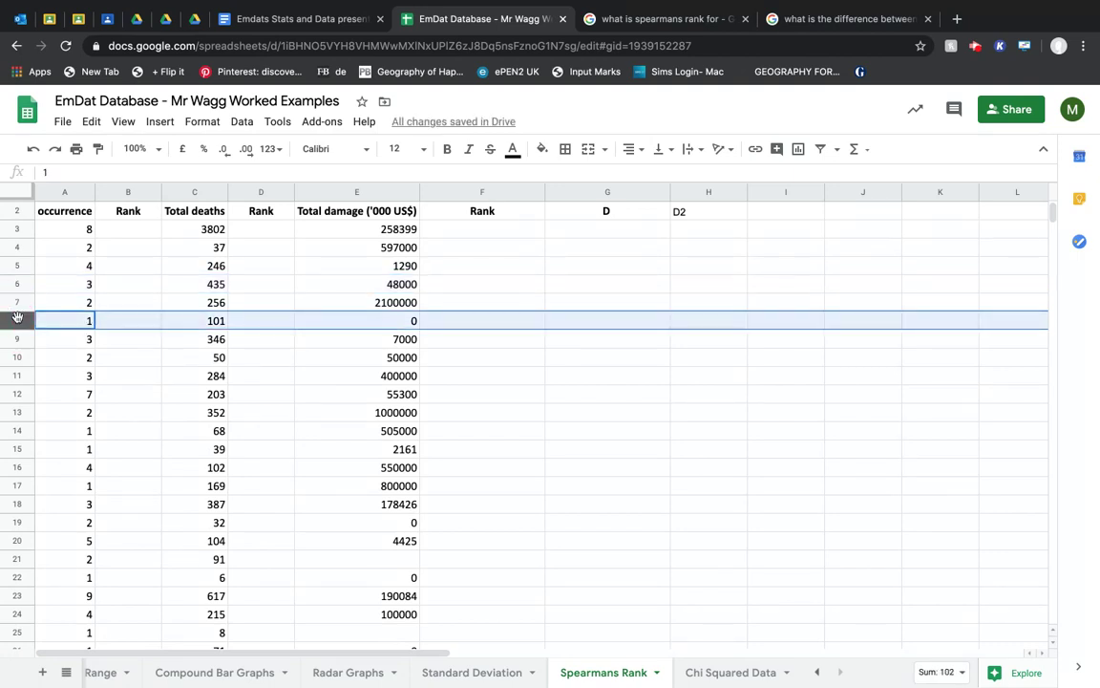
pyautogui.rightClick(16, 321)
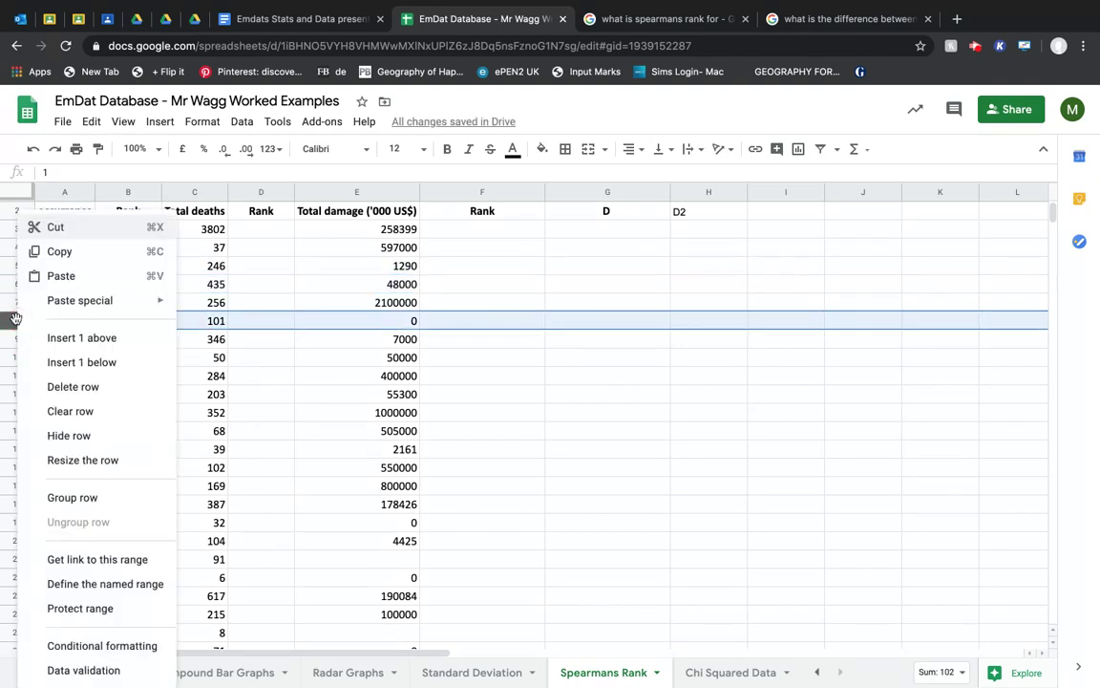
pyautogui.click(93, 393)
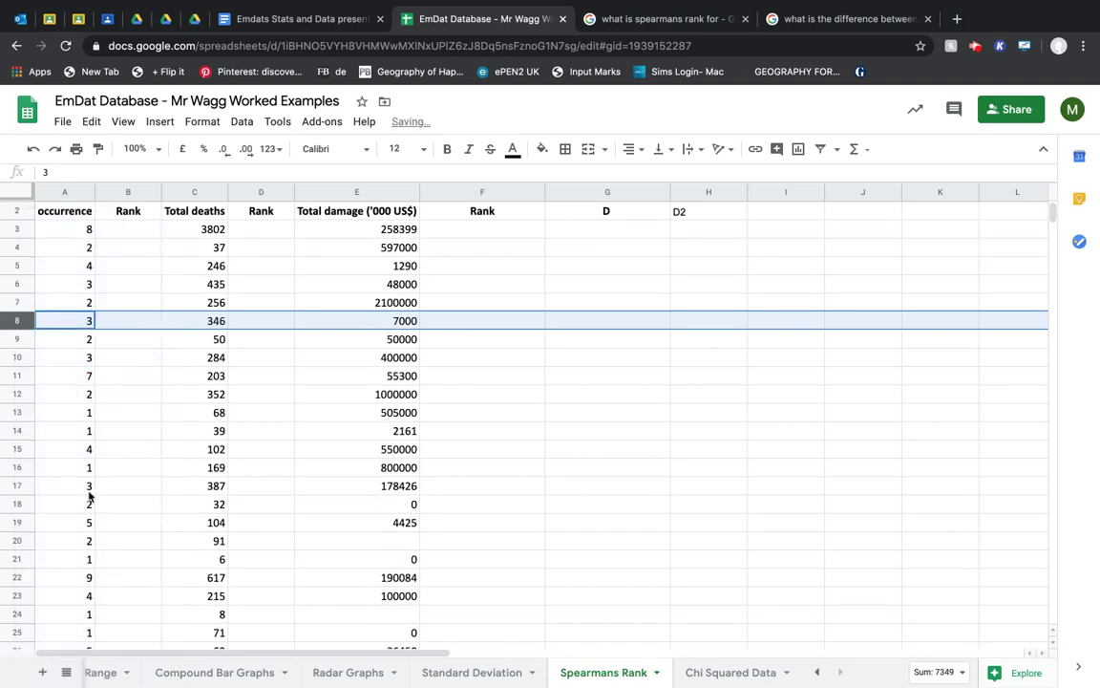
# Delete the zero-damage rows with 32, 91, 6, 8 and 71 deaths
pyautogui.rightClick(8, 504)
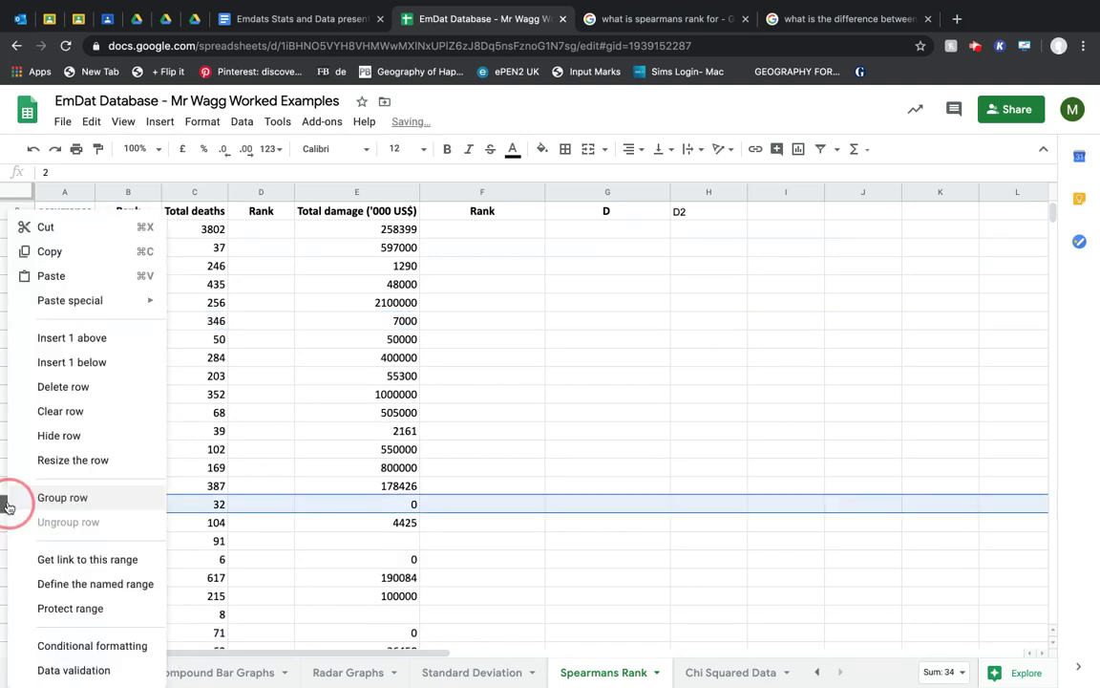
pyautogui.click(77, 387)
pyautogui.moveTo(7, 523); pyautogui.dragTo(7, 540)
pyautogui.rightClick(16, 528)
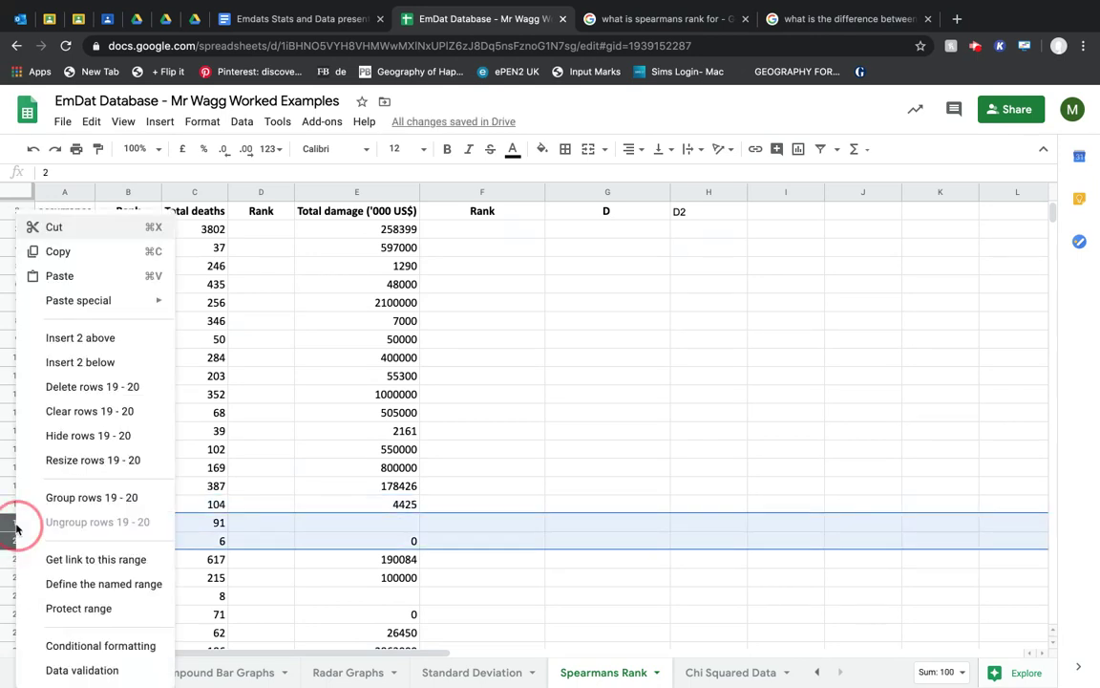
pyautogui.click(99, 387)
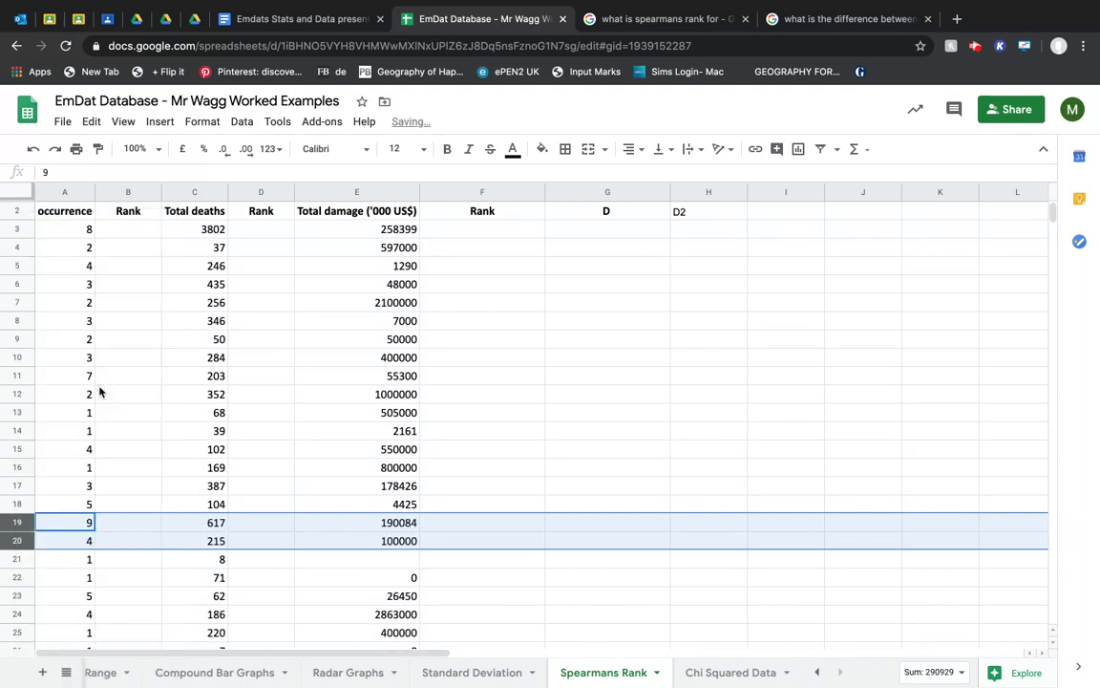
pyautogui.moveTo(17, 561); pyautogui.dragTo(17, 579)
pyautogui.rightClick(17, 573)
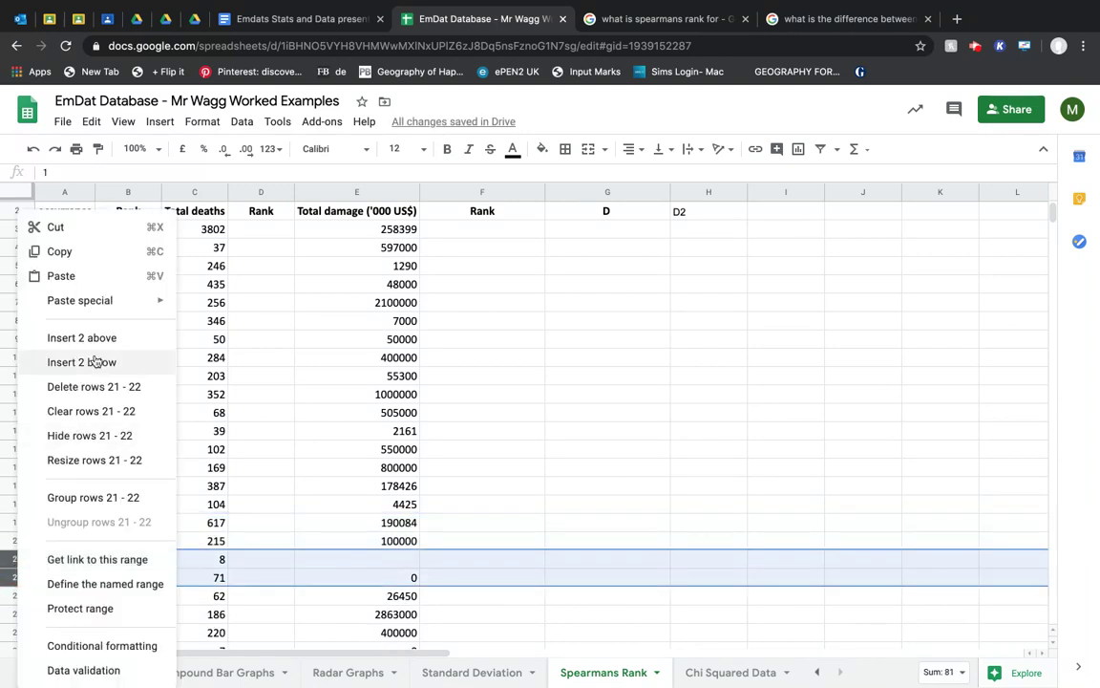
pyautogui.click(99, 387)
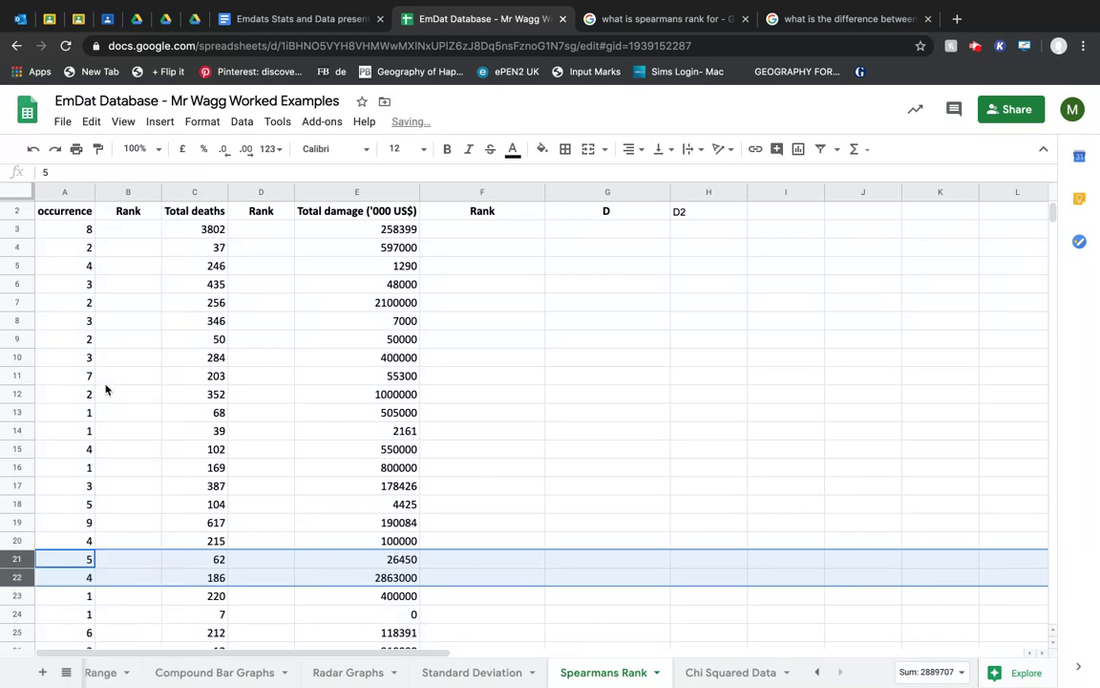
# Delete the zero-damage rows with 7, 163, 175 and 8 deaths further down
pyautogui.click(16, 614)
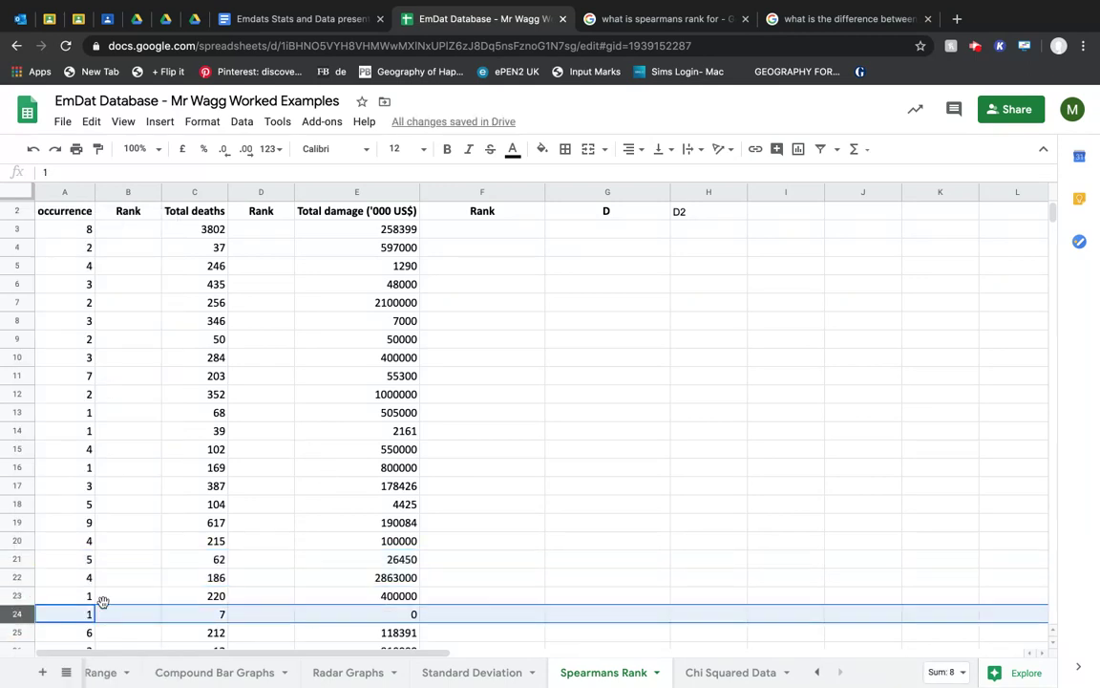
pyautogui.scroll(-3, 215, 598)
pyautogui.rightClick(17, 486)
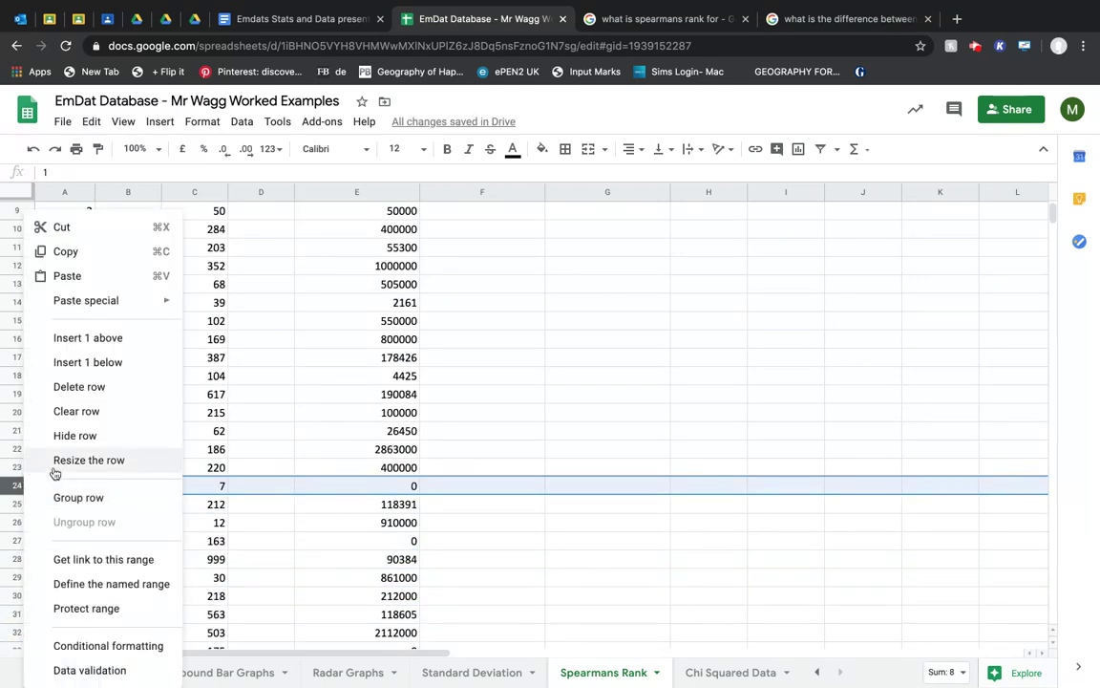
pyautogui.click(81, 388)
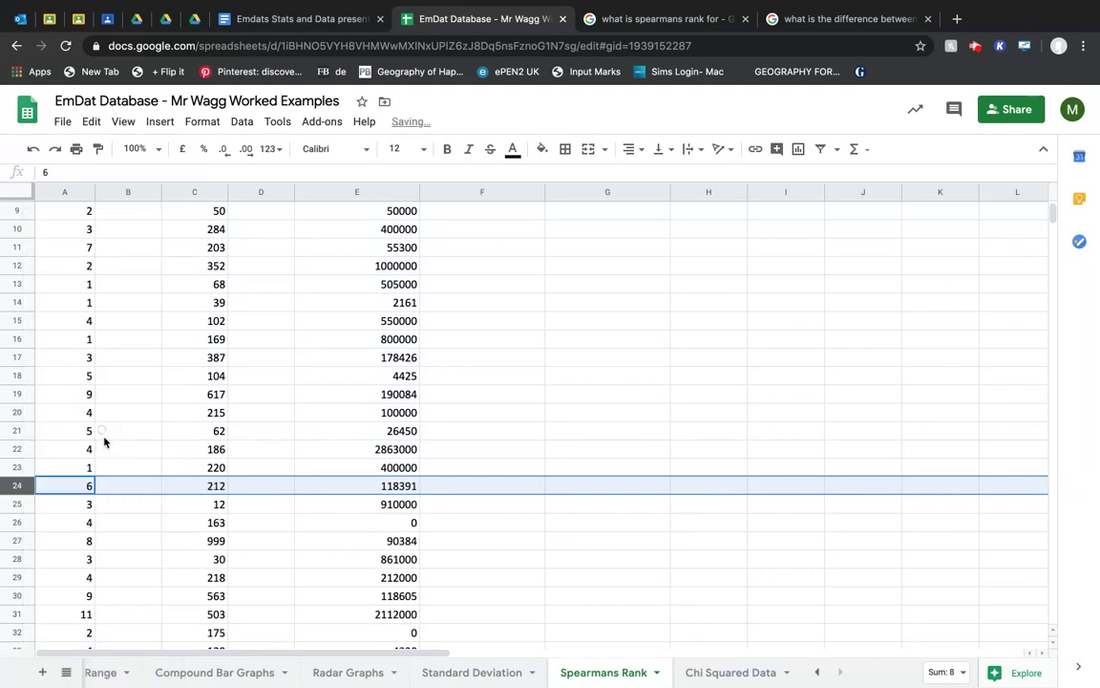
pyautogui.rightClick(17, 522)
pyautogui.click(86, 387)
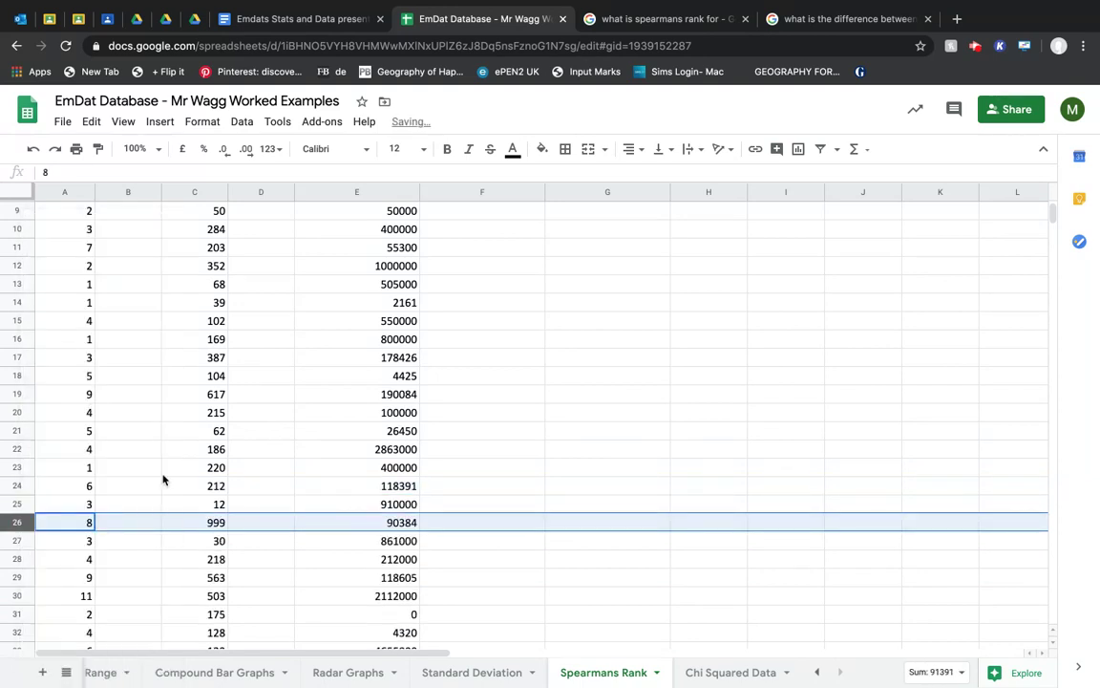
pyautogui.click(15, 613)
pyautogui.rightClick(14, 614)
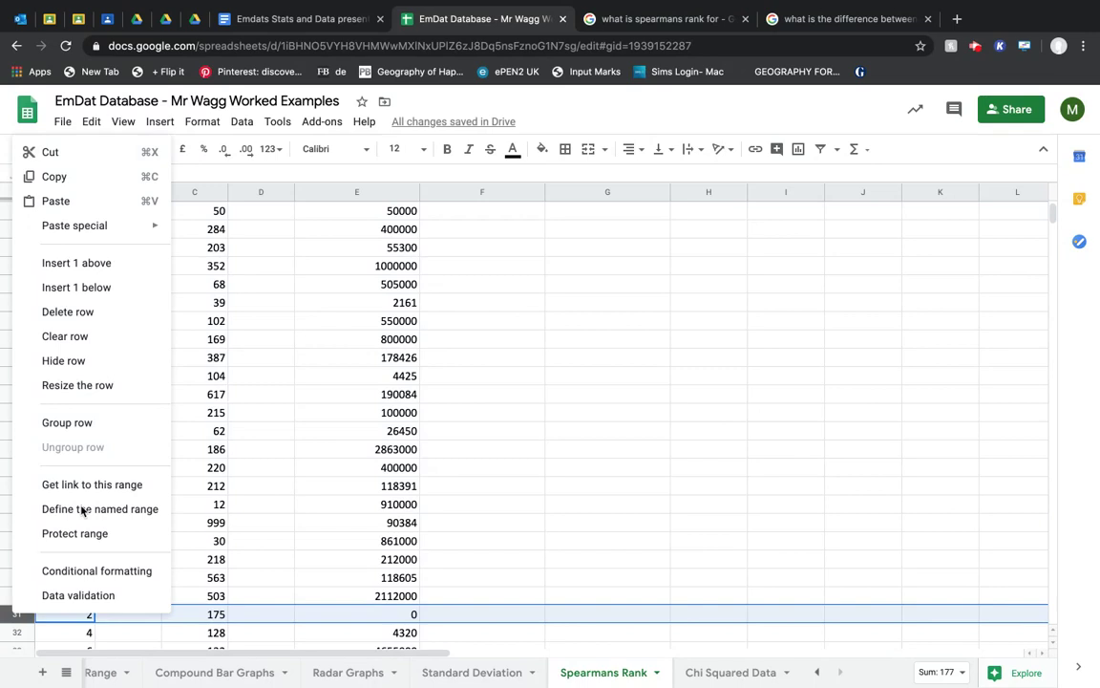
pyautogui.click(86, 311)
pyautogui.scroll(-3, 437, 498)
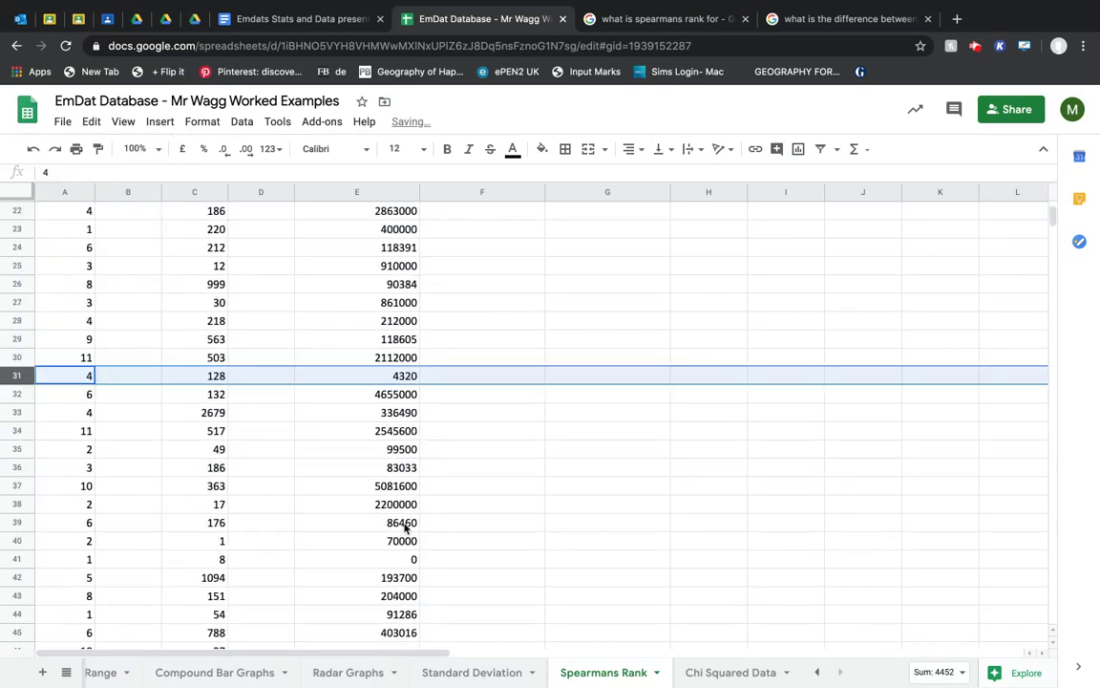
pyautogui.click(19, 559)
pyautogui.rightClick(19, 560)
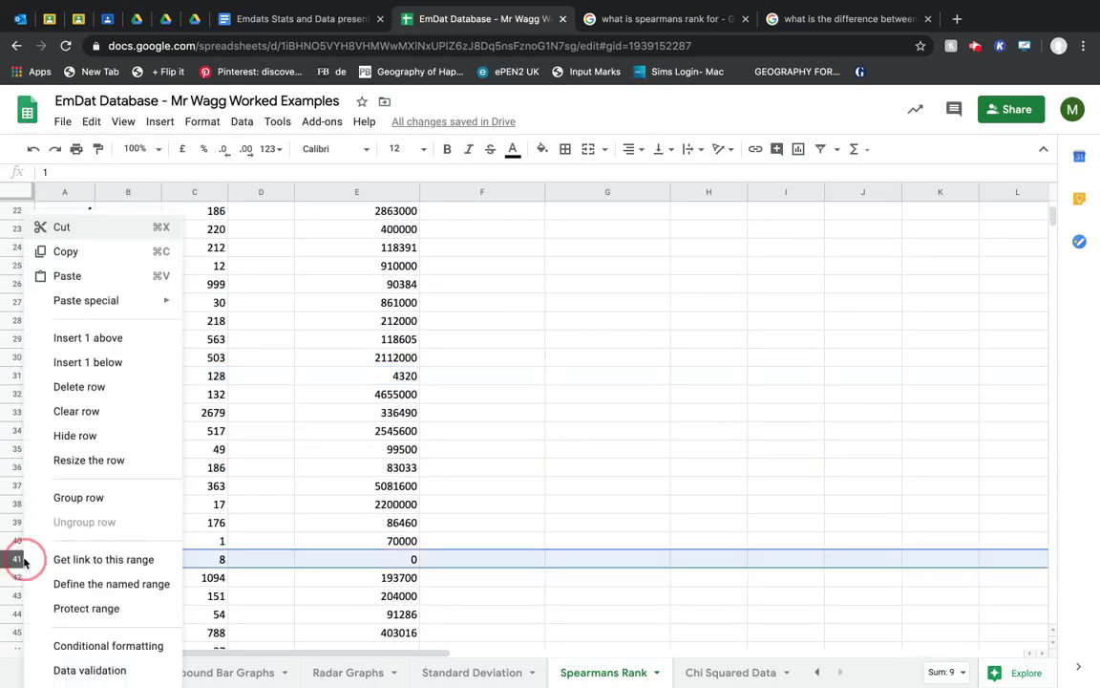
pyautogui.click(95, 386)
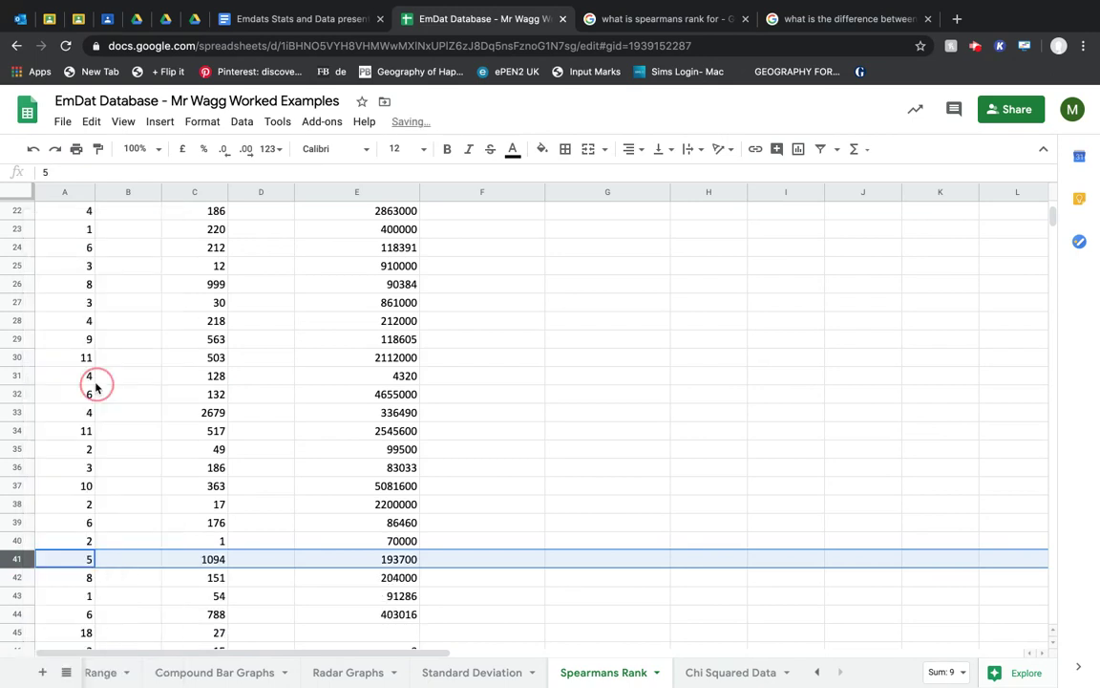
# Delete the 27- and 15-deaths rows and the row holding only an occurrence value
pyautogui.scroll(-3, 128, 523)
pyautogui.moveTo(21, 506); pyautogui.dragTo(19, 522)
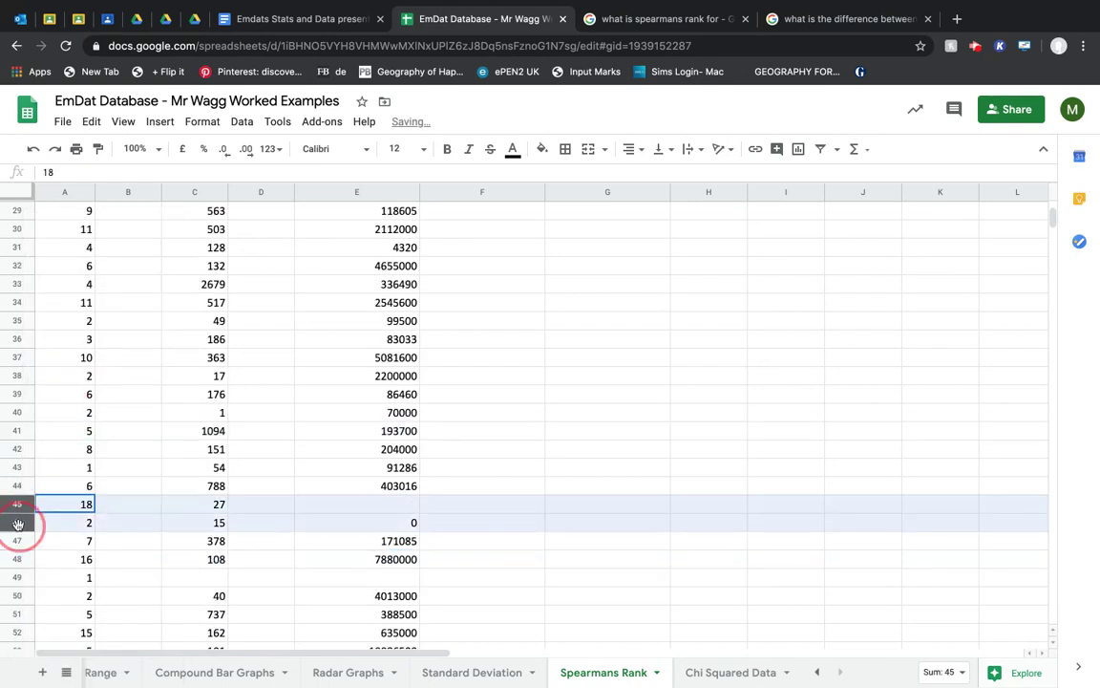
pyautogui.rightClick(19, 522)
pyautogui.click(87, 387)
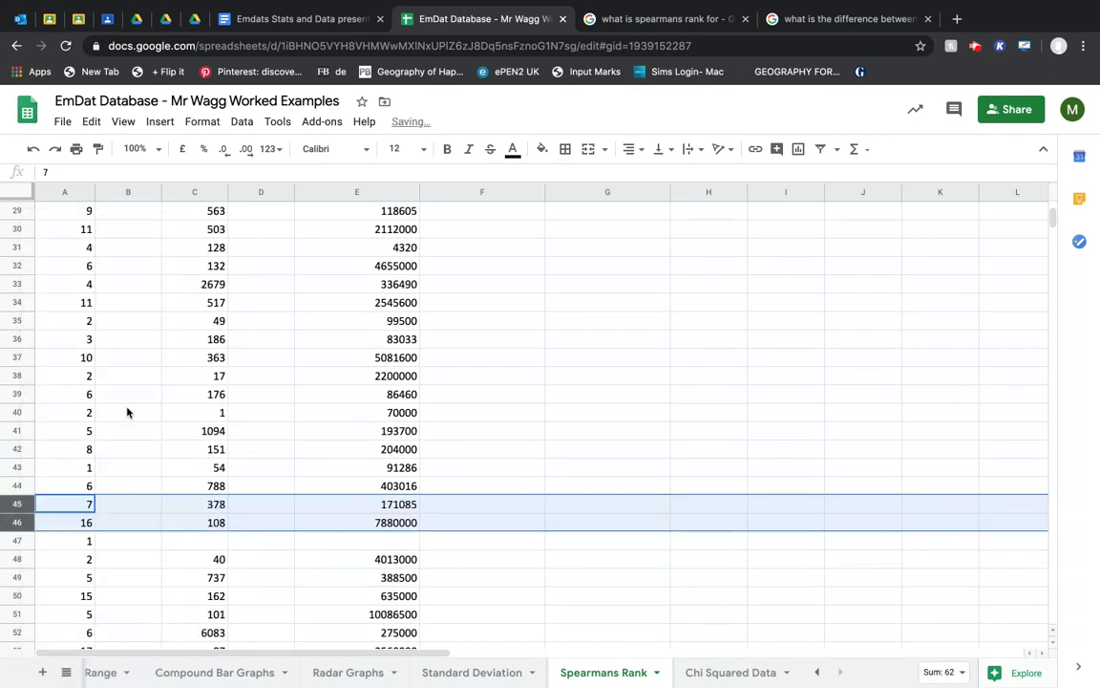
pyautogui.click(12, 541)
pyautogui.rightClick(11, 540)
pyautogui.click(54, 387)
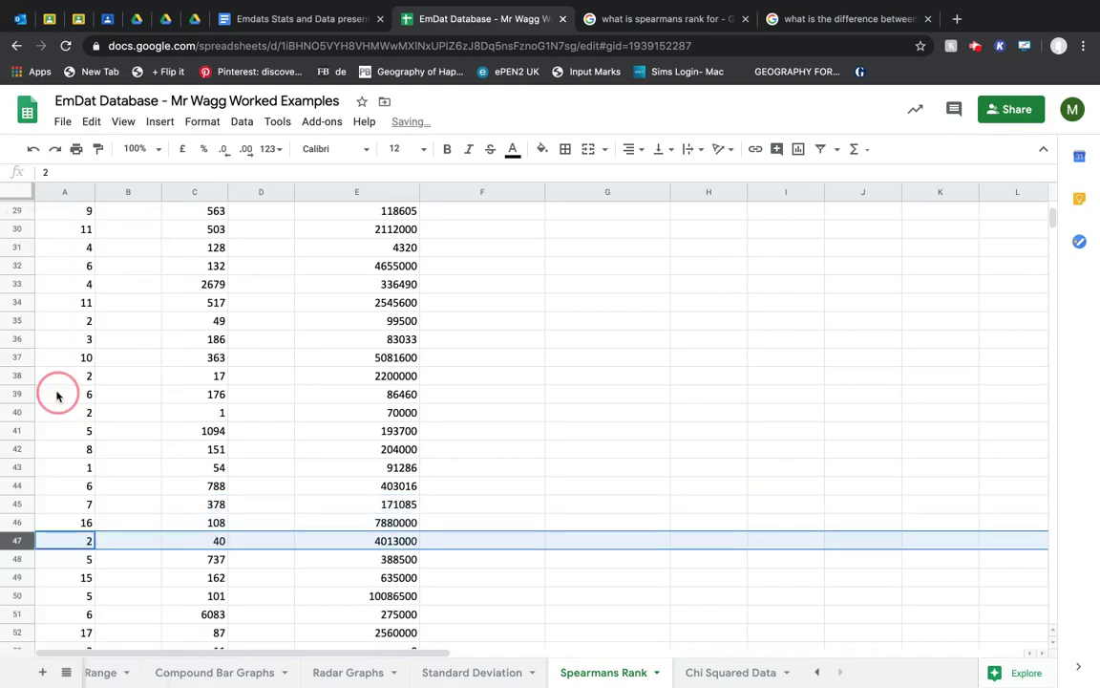
pyautogui.scroll(10, 216, 437)
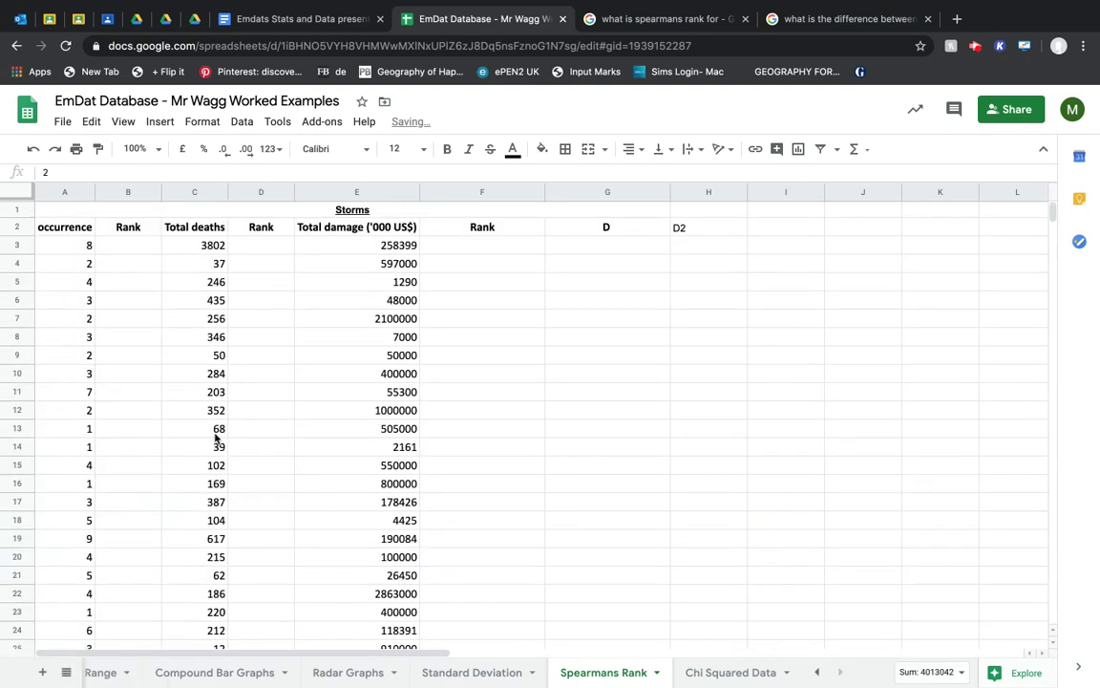
# Enter =rank(A3,A3:A152,0) in B3 to rank the first occurrence value
pyautogui.click(137, 252)
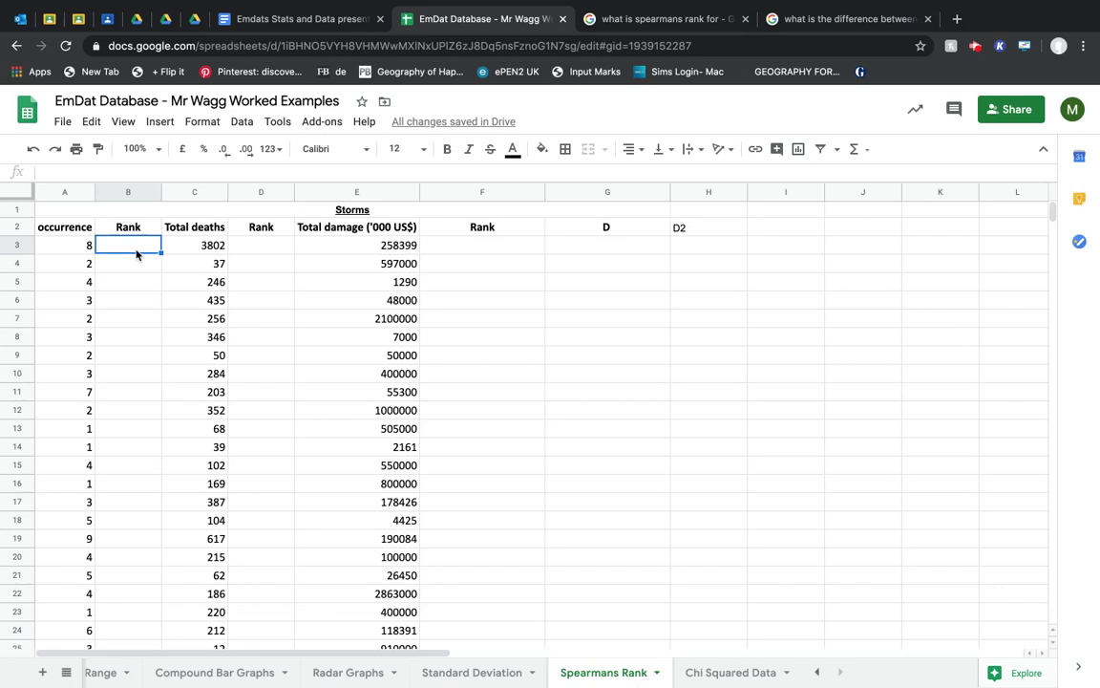
pyautogui.write('=')
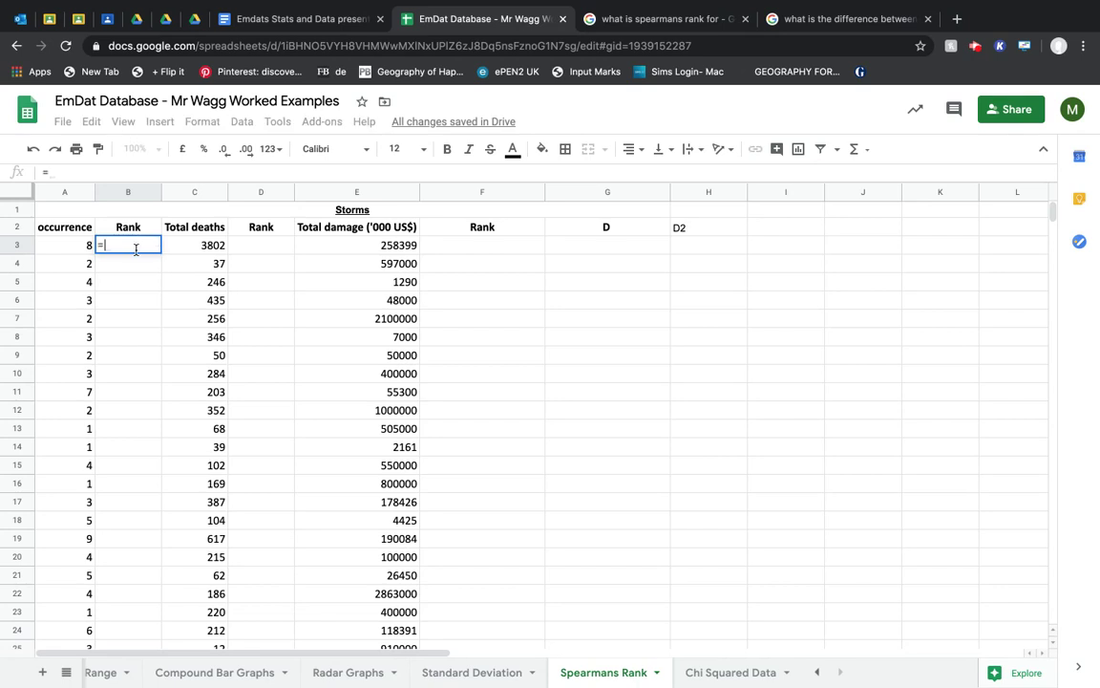
pyautogui.write('rank')
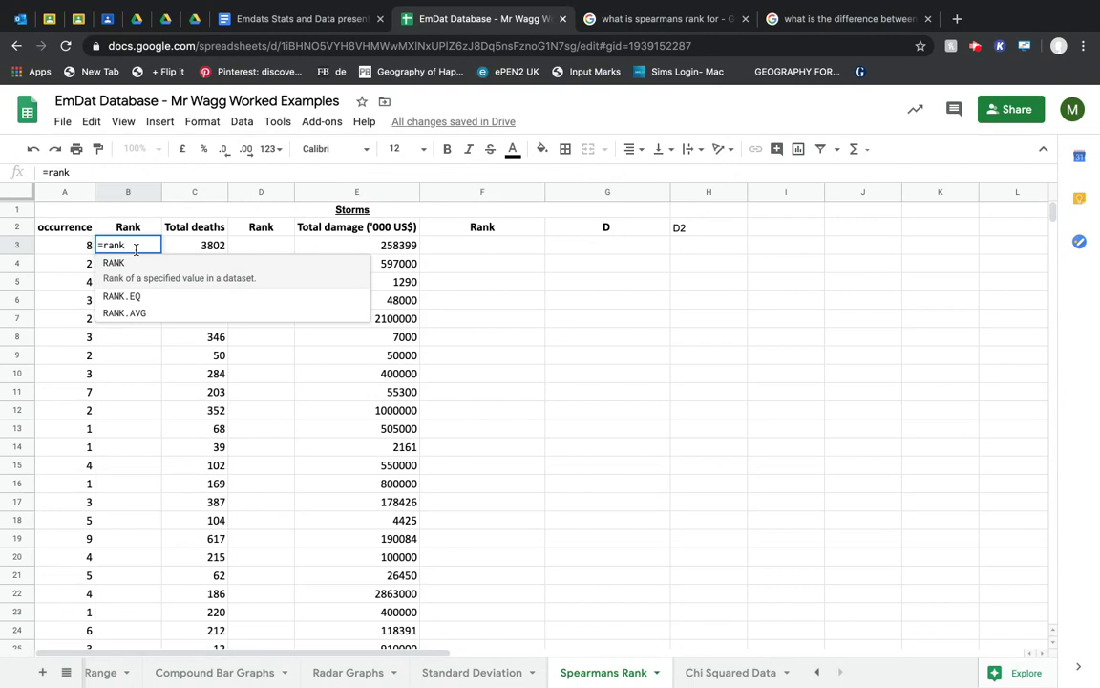
pyautogui.write('(')
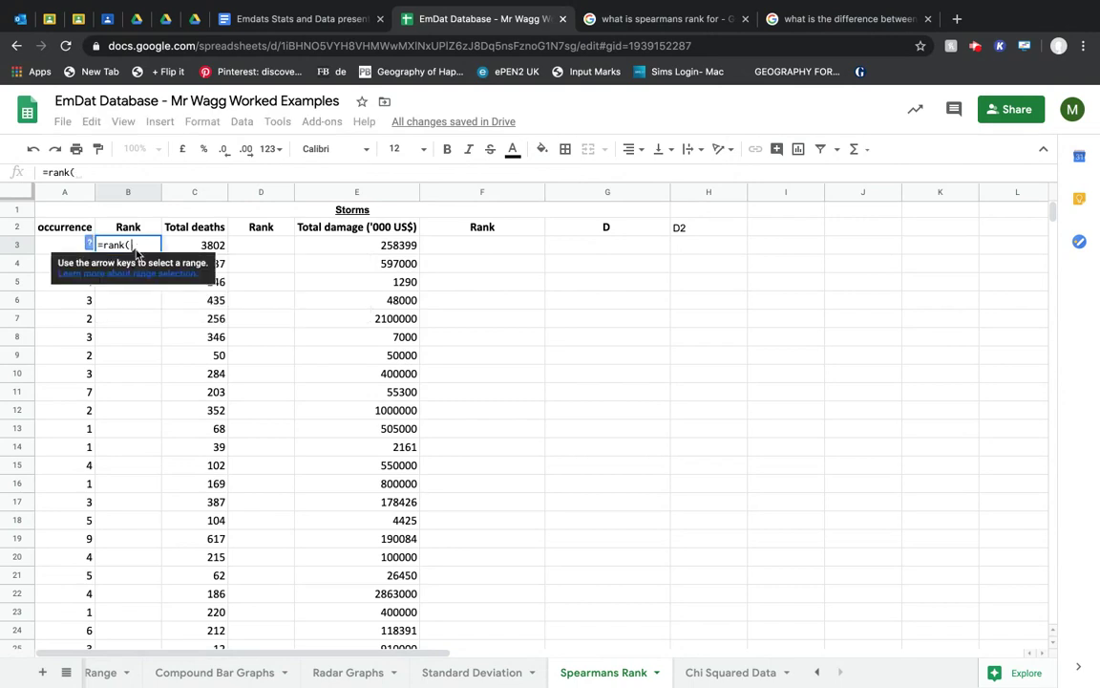
pyautogui.click(63, 247)
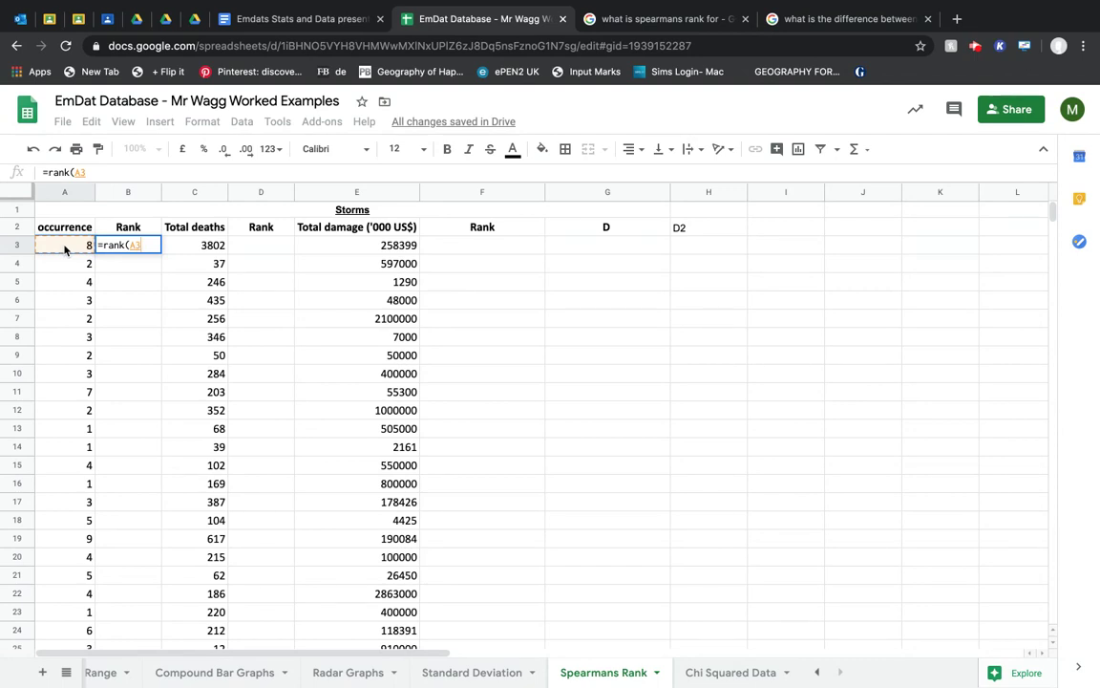
pyautogui.write(',')
pyautogui.moveTo(64, 247); pyautogui.dragTo(84, 431)
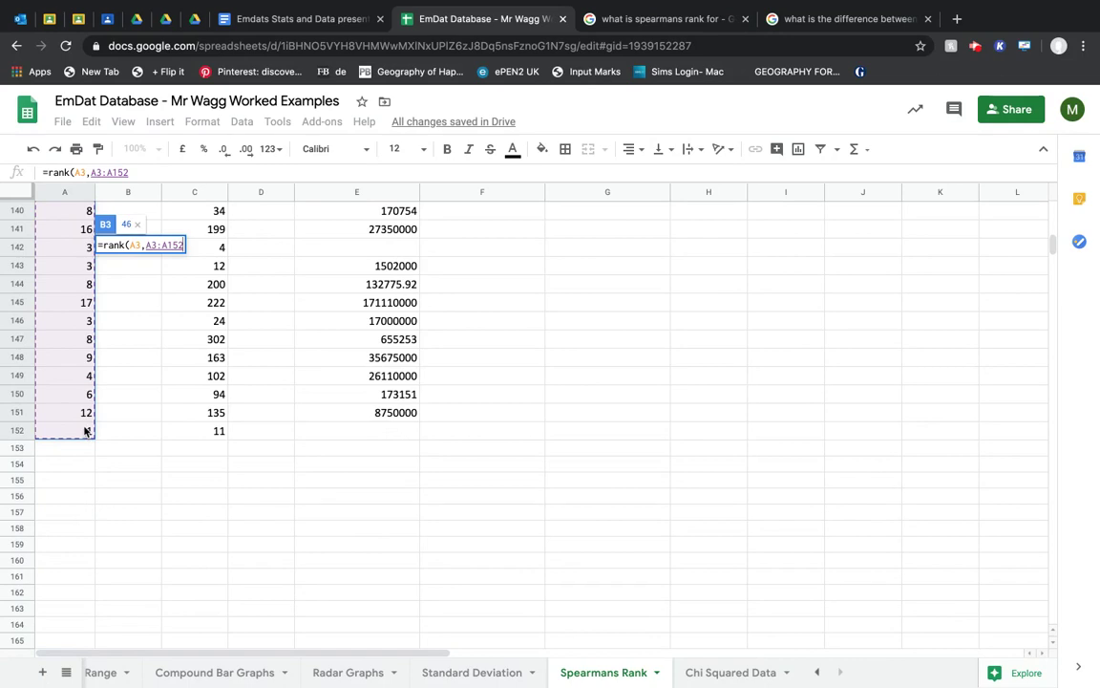
pyautogui.write(',0')
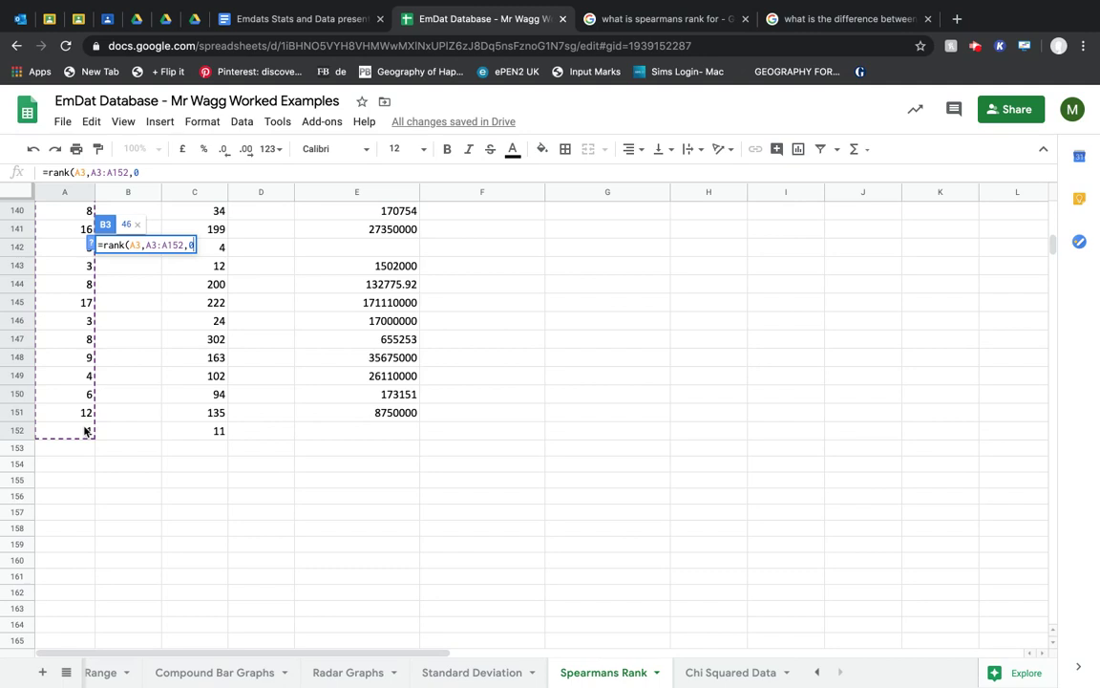
pyautogui.write(')')
pyautogui.press('Return')
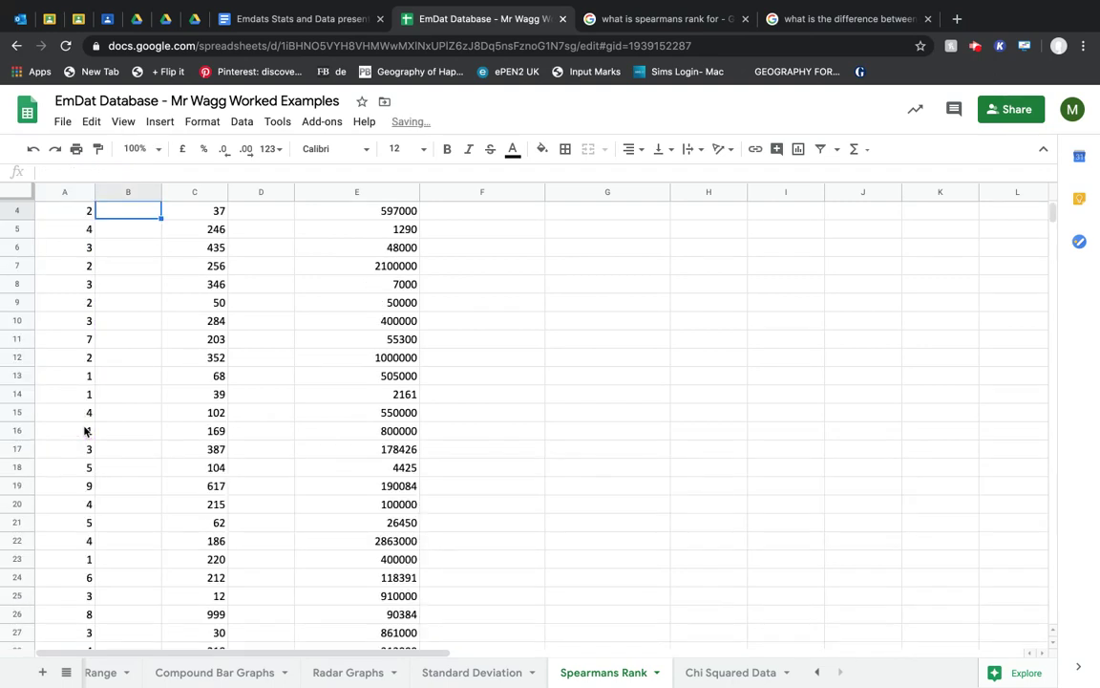
# Fill B3's rank formula down through B8
pyautogui.scroll(1, 162, 420)
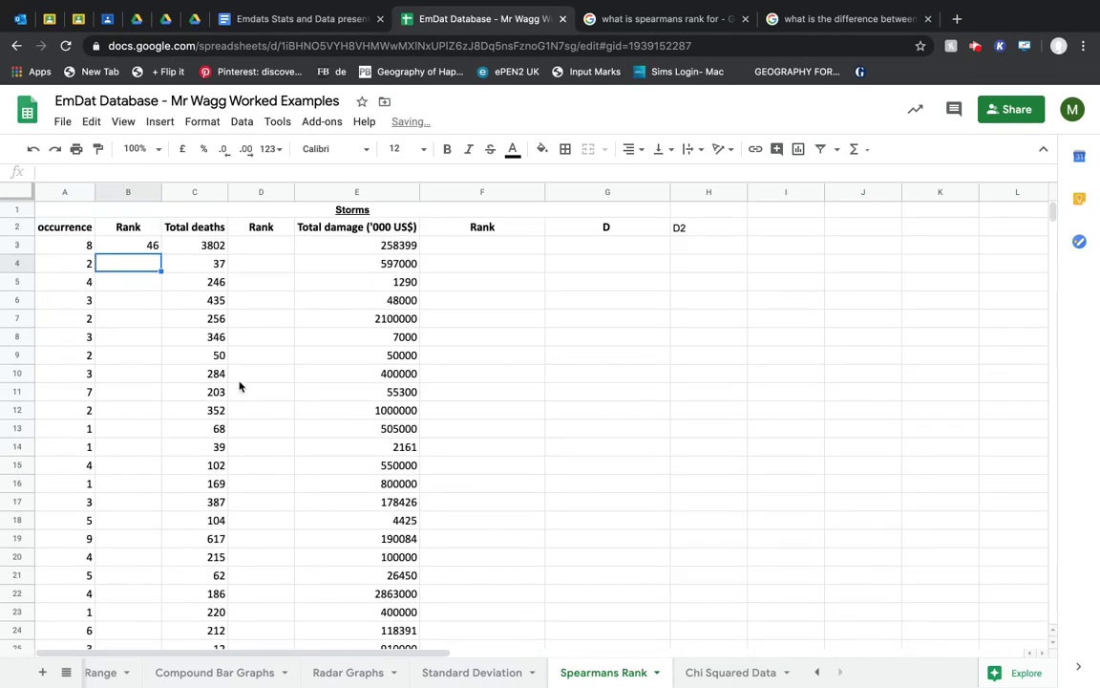
pyautogui.click(87, 246)
pyautogui.click(142, 247)
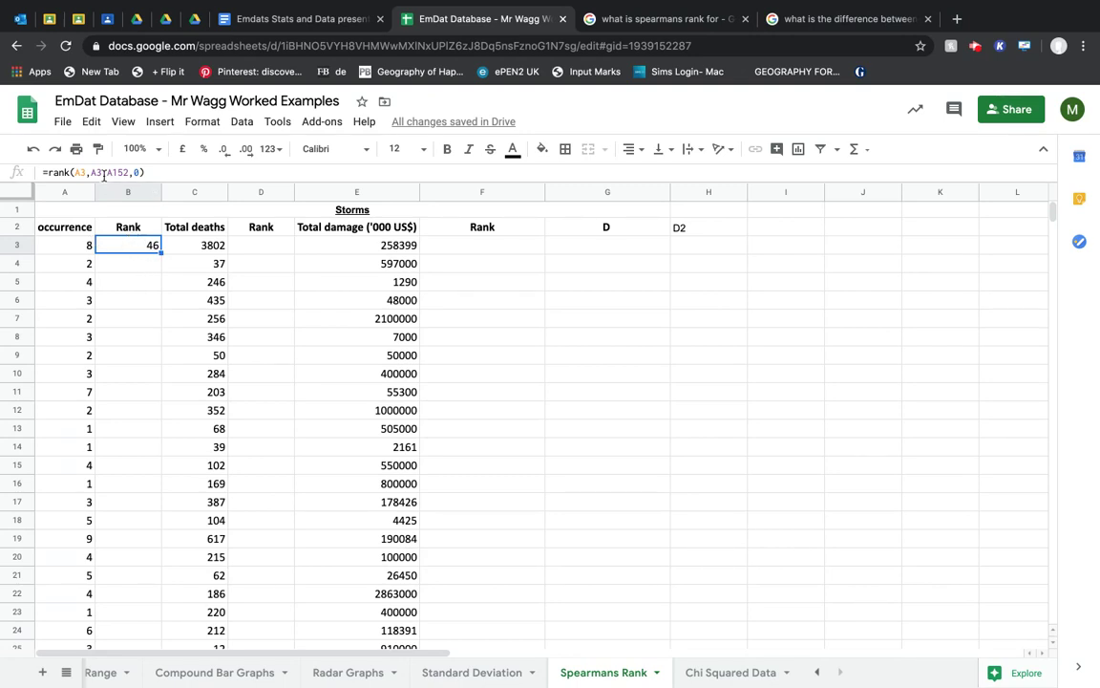
pyautogui.click(160, 252)
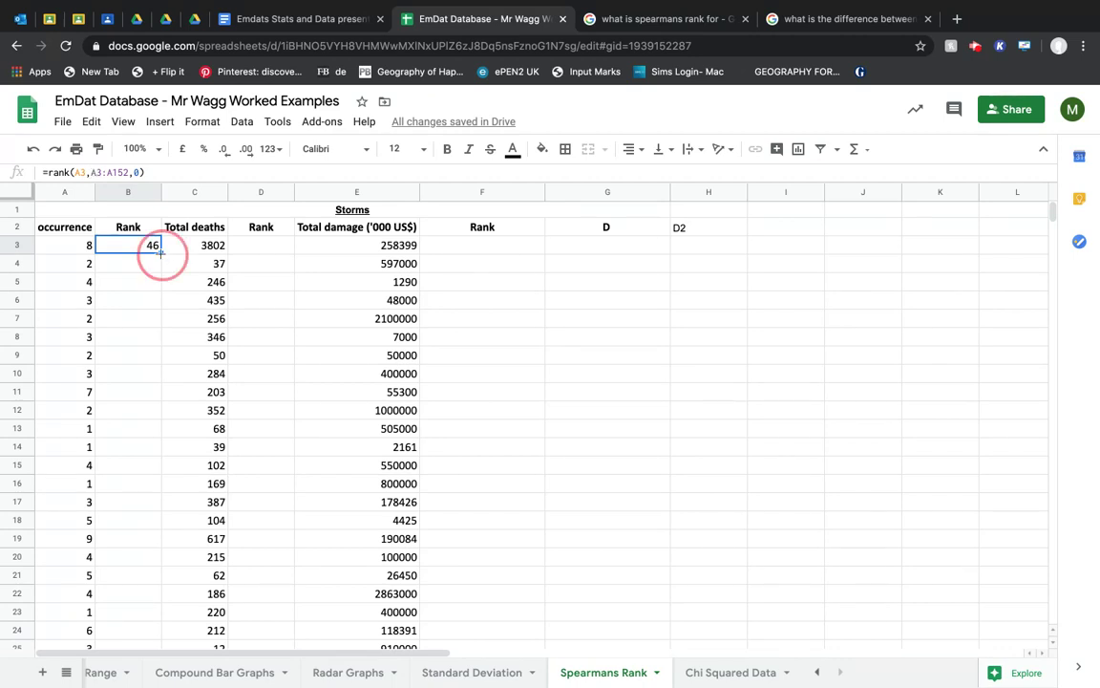
pyautogui.moveTo(161, 252); pyautogui.dragTo(161, 331)
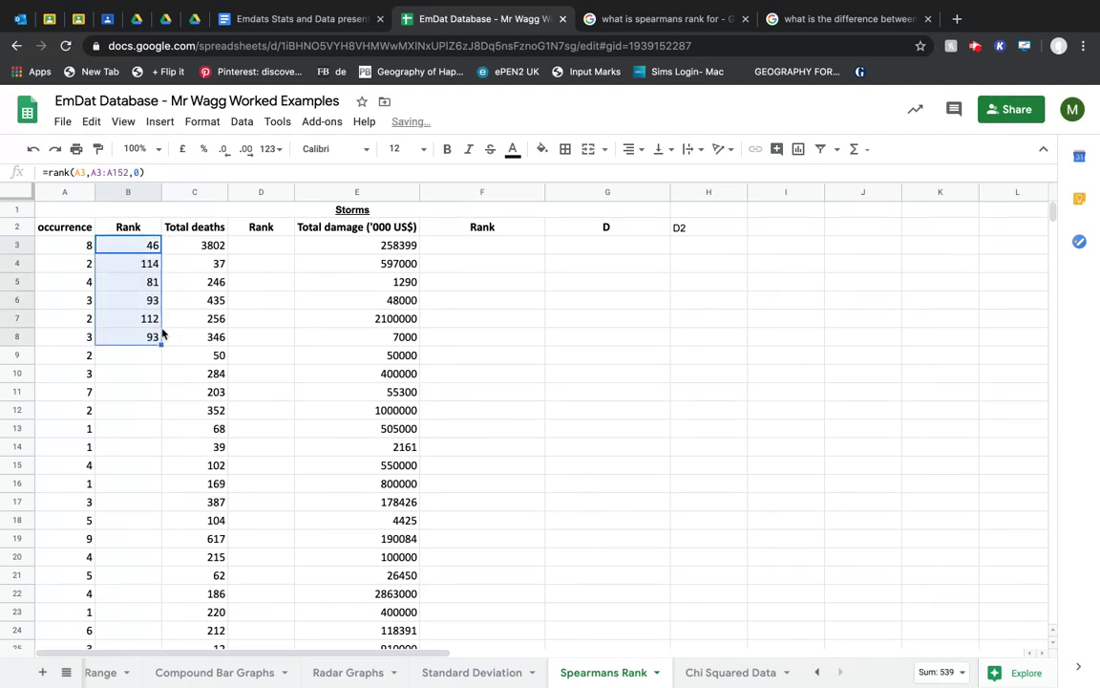
# Compare B3's and B4's formulas, showing B4's range has shifted to A4:A153
pyautogui.click(114, 244)
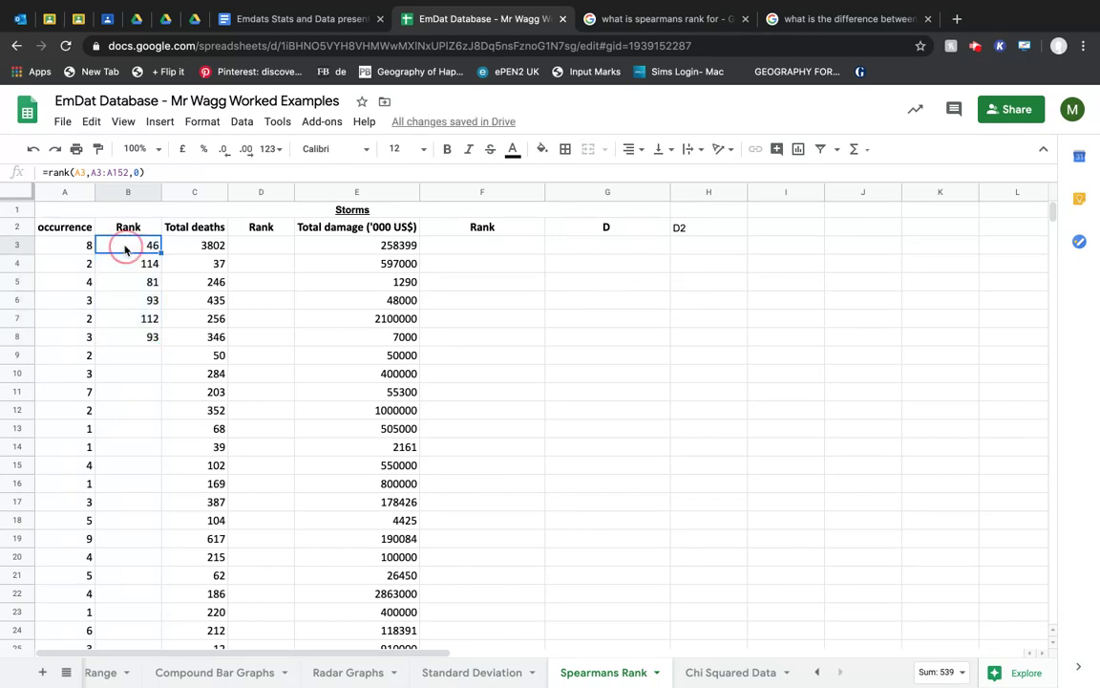
pyautogui.click(84, 172)
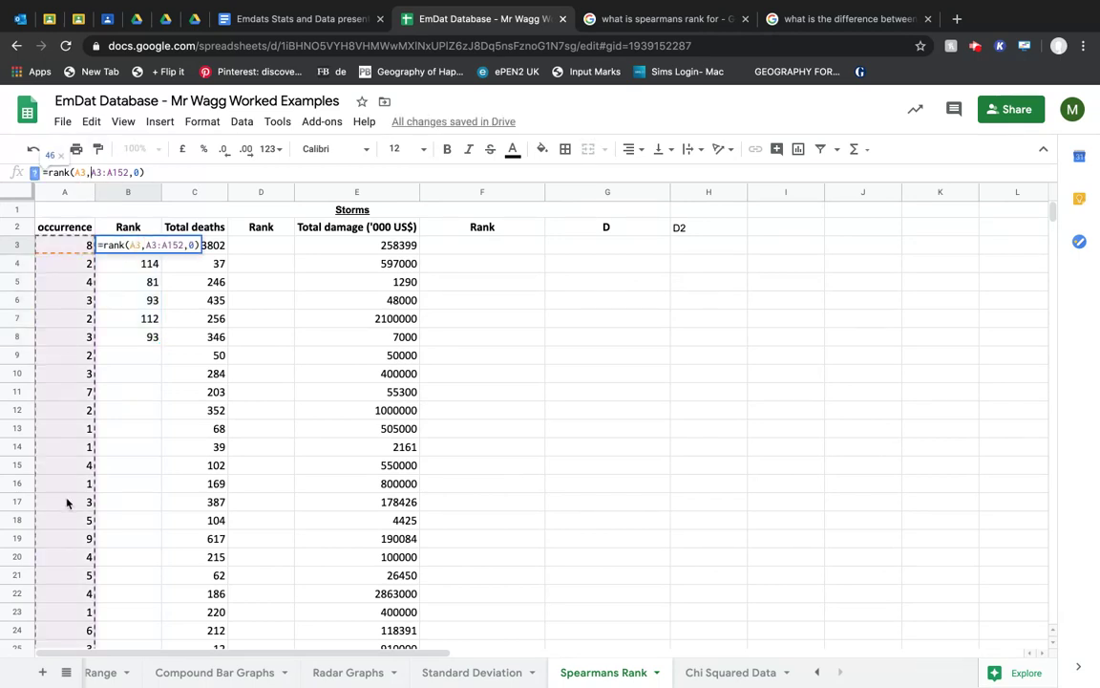
pyautogui.press('Return')
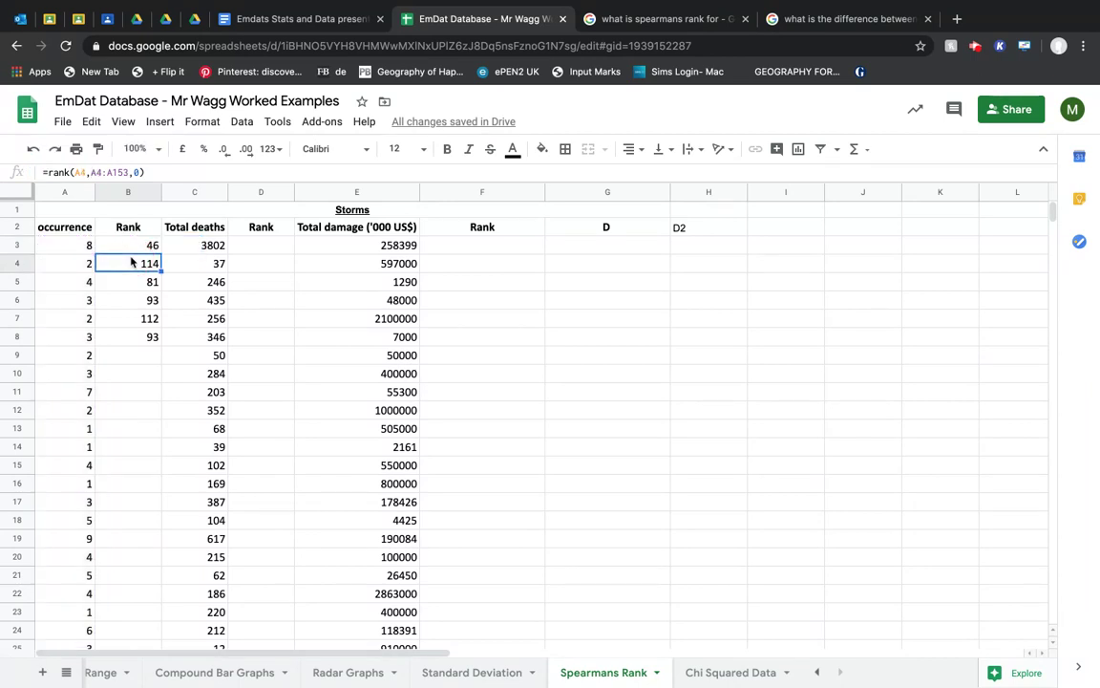
pyautogui.click(106, 172)
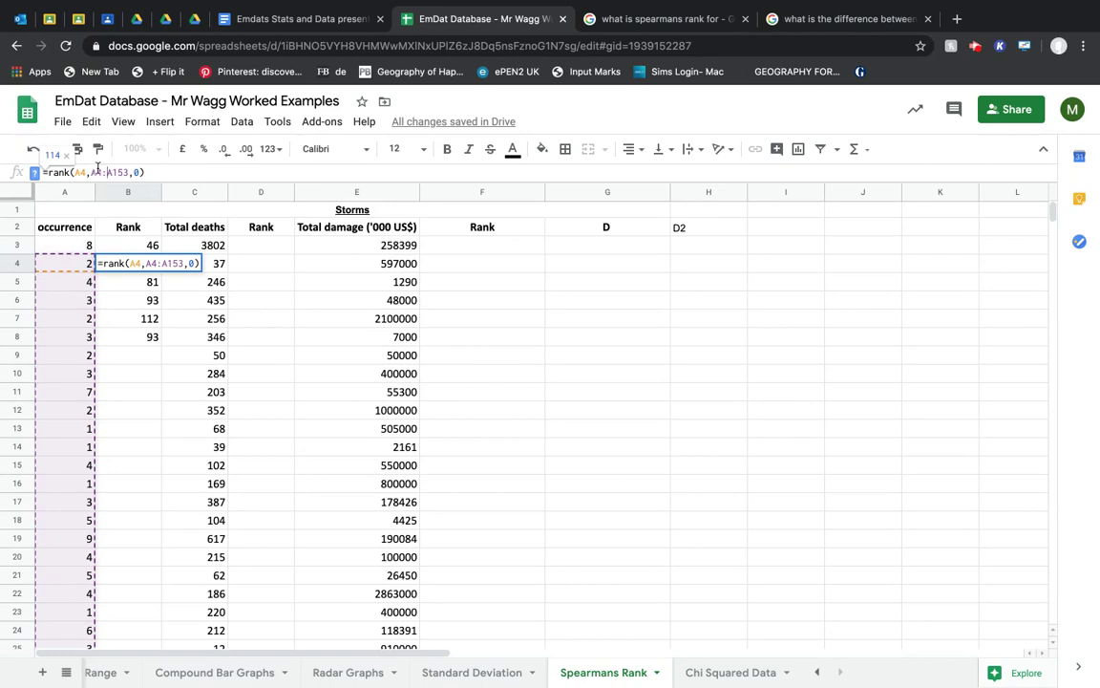
# Change B3's formula to =rank(A3,$A$3:$A$152,0), still returning 46
pyautogui.click(128, 245)
pyautogui.click(101, 174)
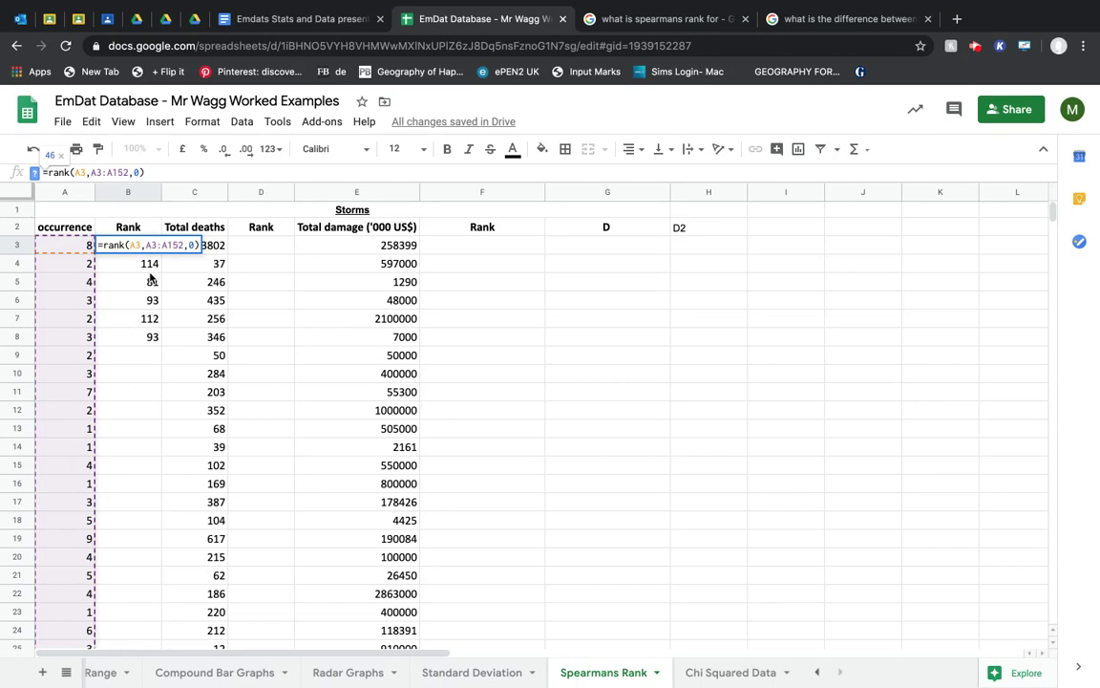
pyautogui.write('$A')
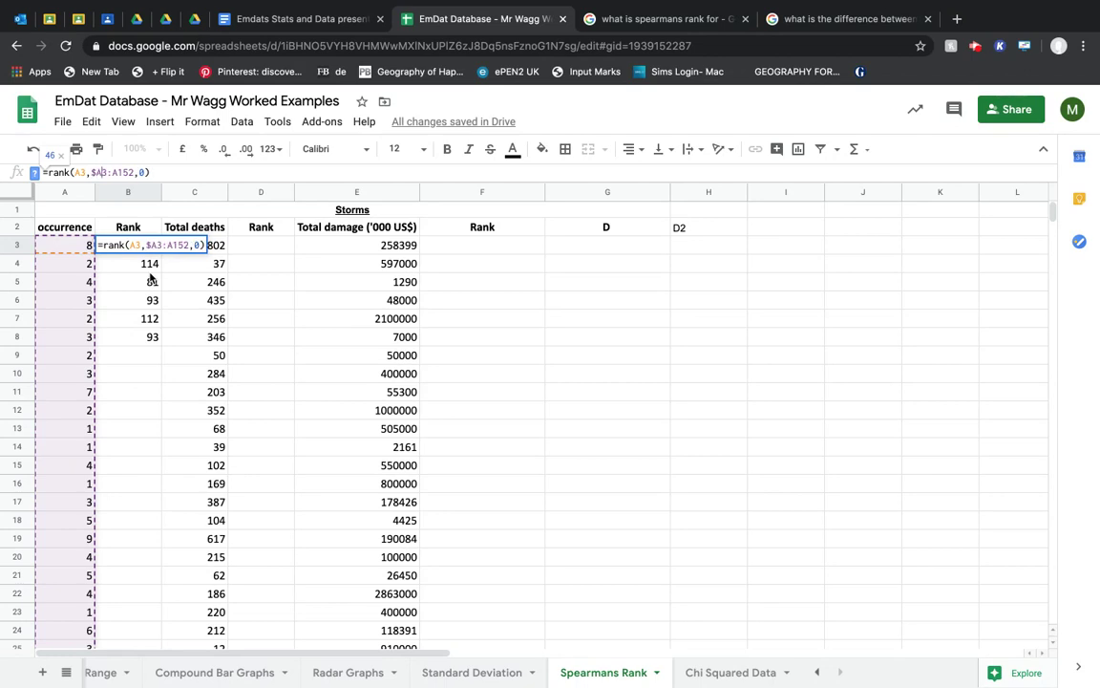
pyautogui.write('$3:')
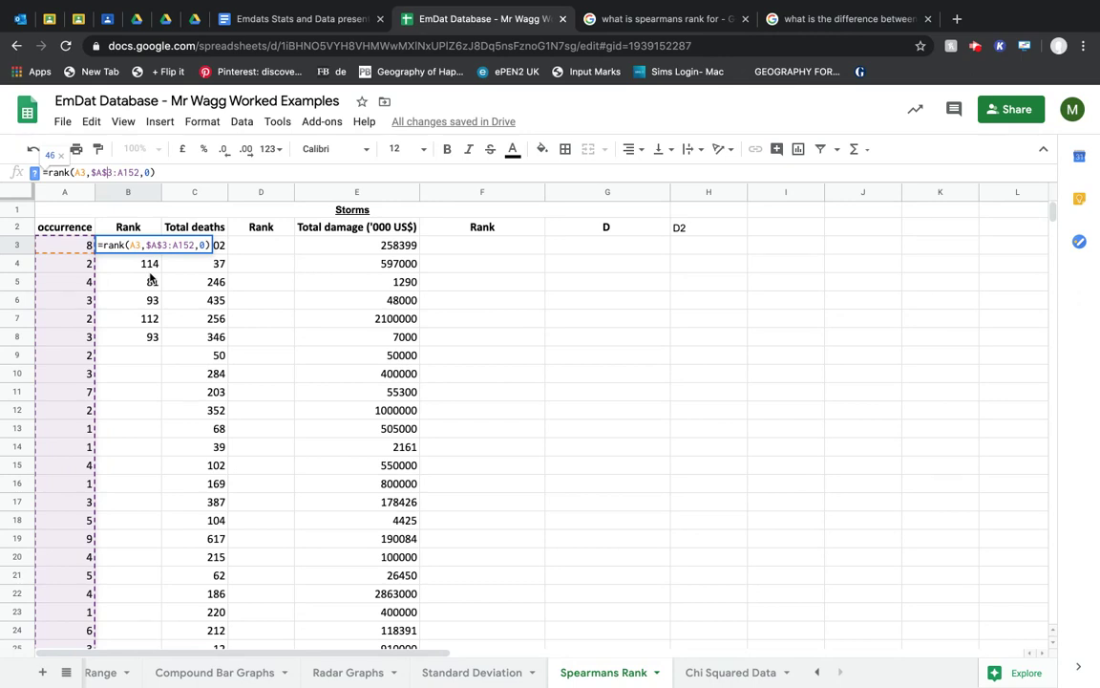
pyautogui.write('$A$')
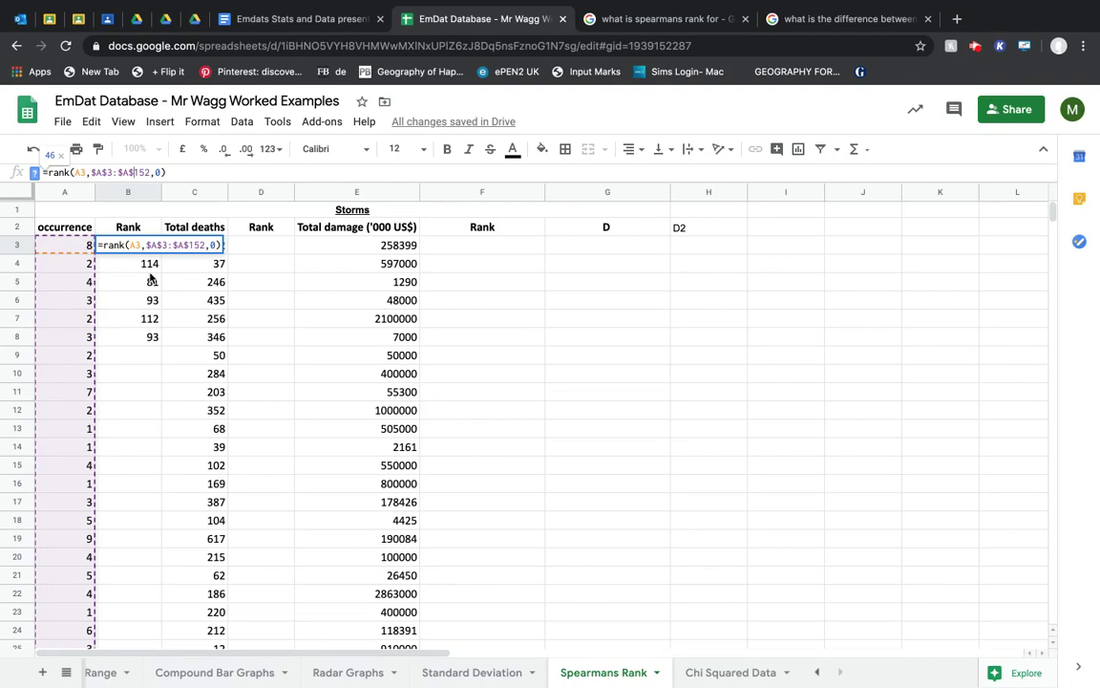
pyautogui.press('Return')
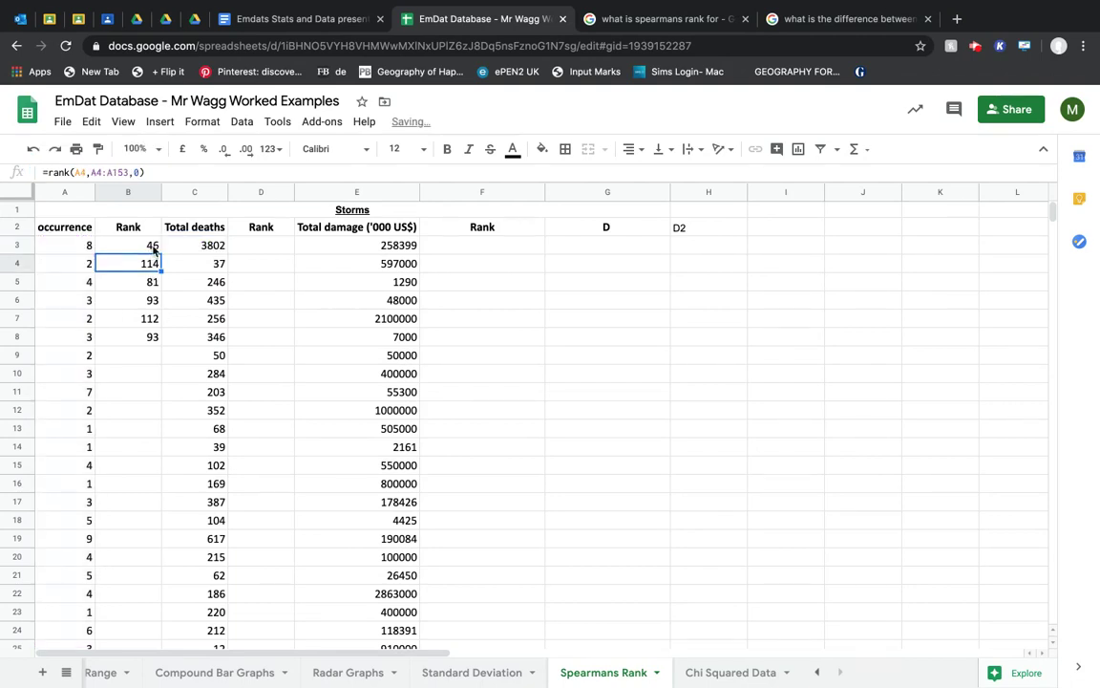
# Fill the locked rank formula from B3 down to B152
pyautogui.click(149, 245)
pyautogui.moveTo(161, 253); pyautogui.dragTo(138, 306)
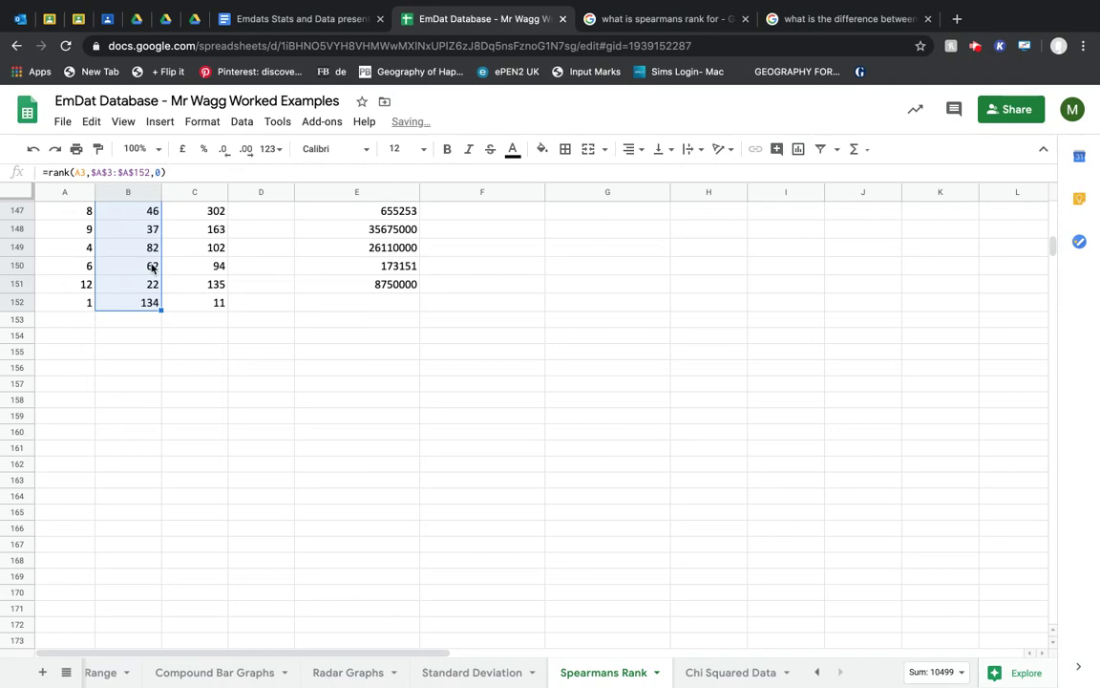
pyautogui.scroll(20, 153, 238)
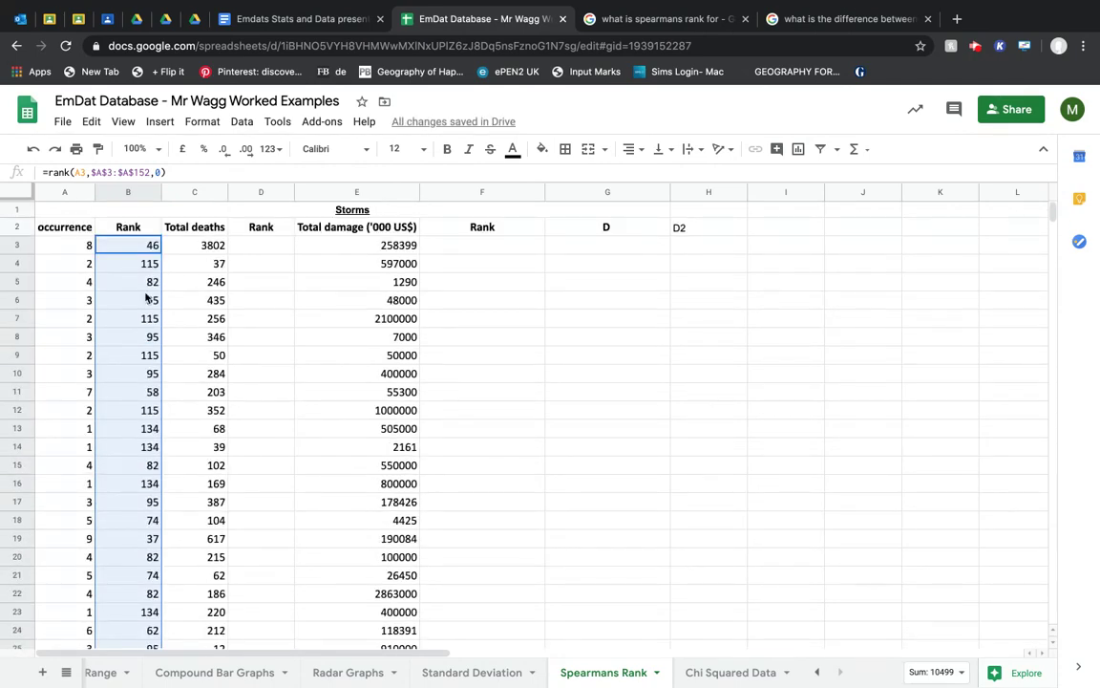
# Spot-check the filled ranks in B4 to B13, such as 115, 82 and 95
pyautogui.click(148, 374)
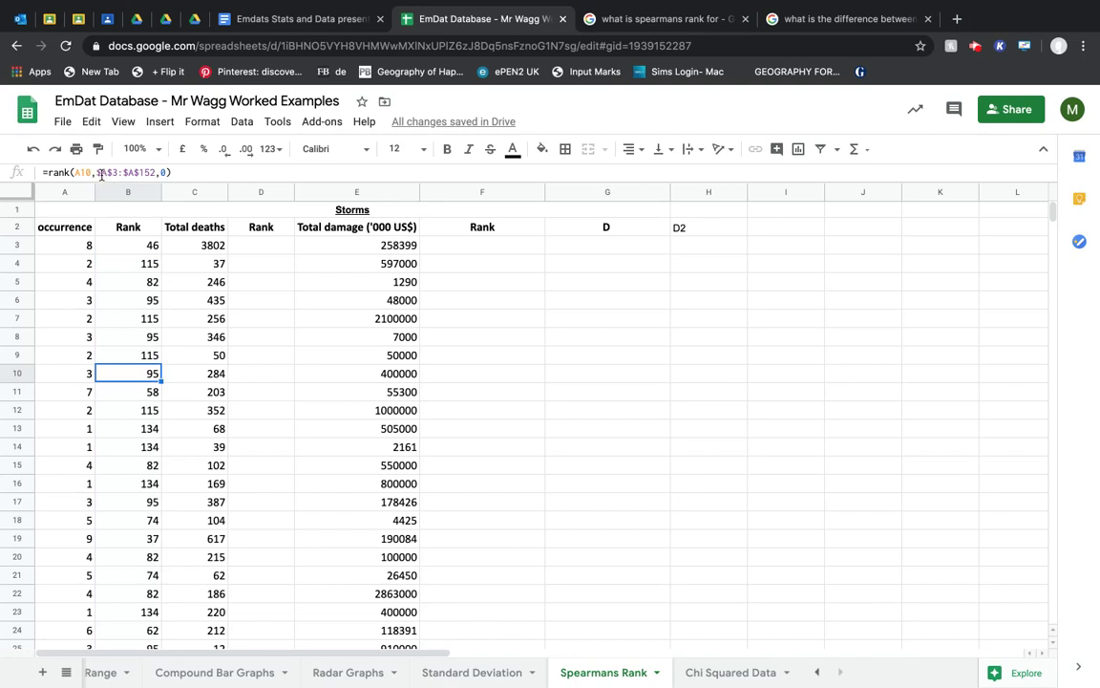
pyautogui.click(135, 412)
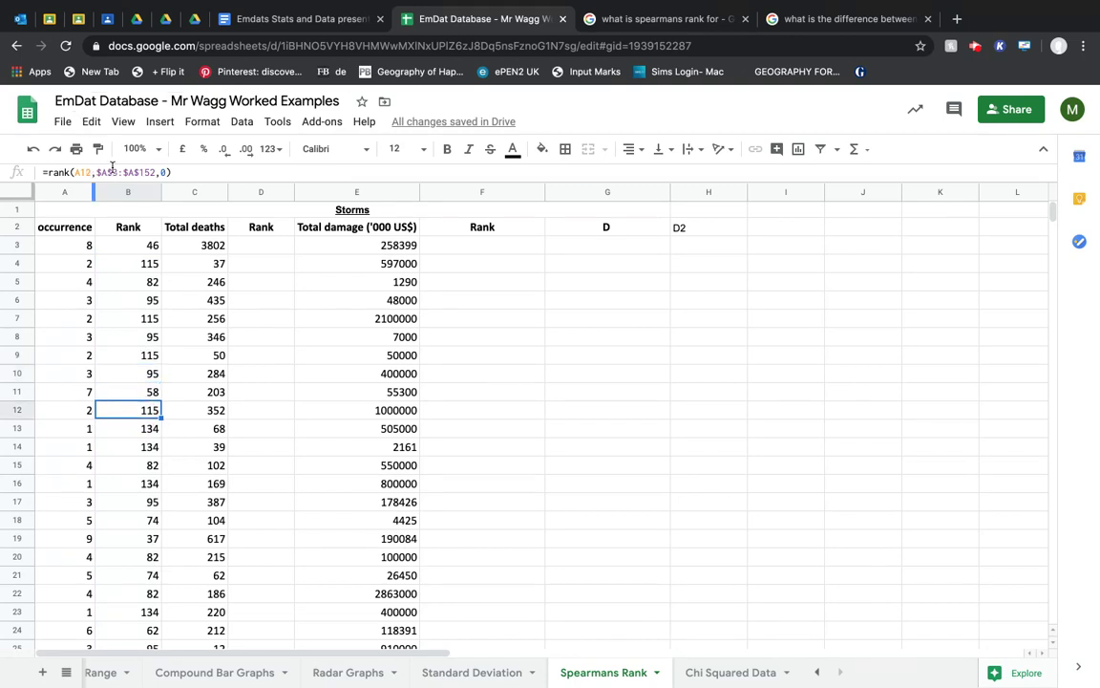
pyautogui.click(135, 447)
pyautogui.click(140, 300)
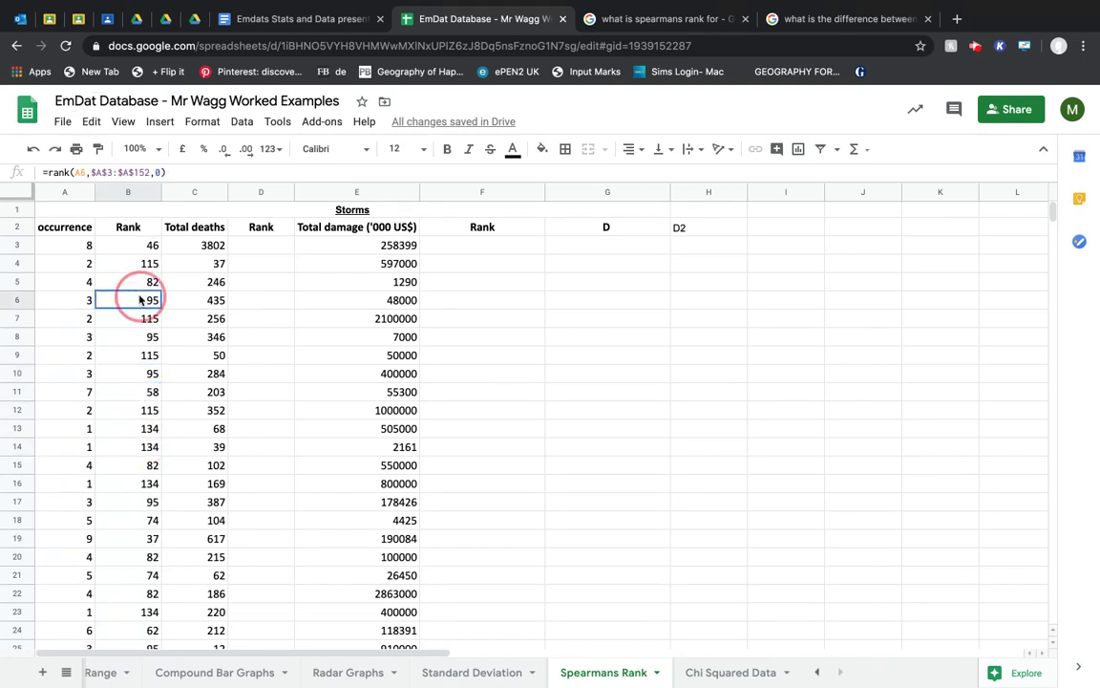
pyautogui.click(148, 267)
pyautogui.click(143, 283)
pyautogui.click(136, 319)
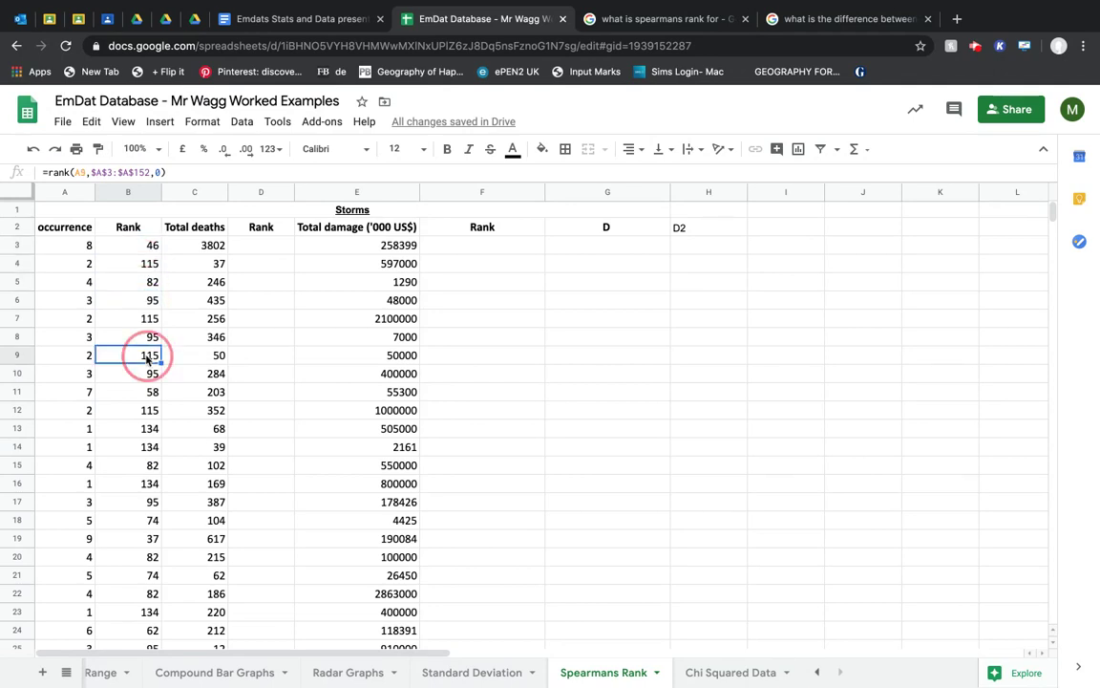
pyautogui.click(143, 432)
pyautogui.moveTo(144, 245); pyautogui.dragTo(125, 436)
pyautogui.click(264, 252)
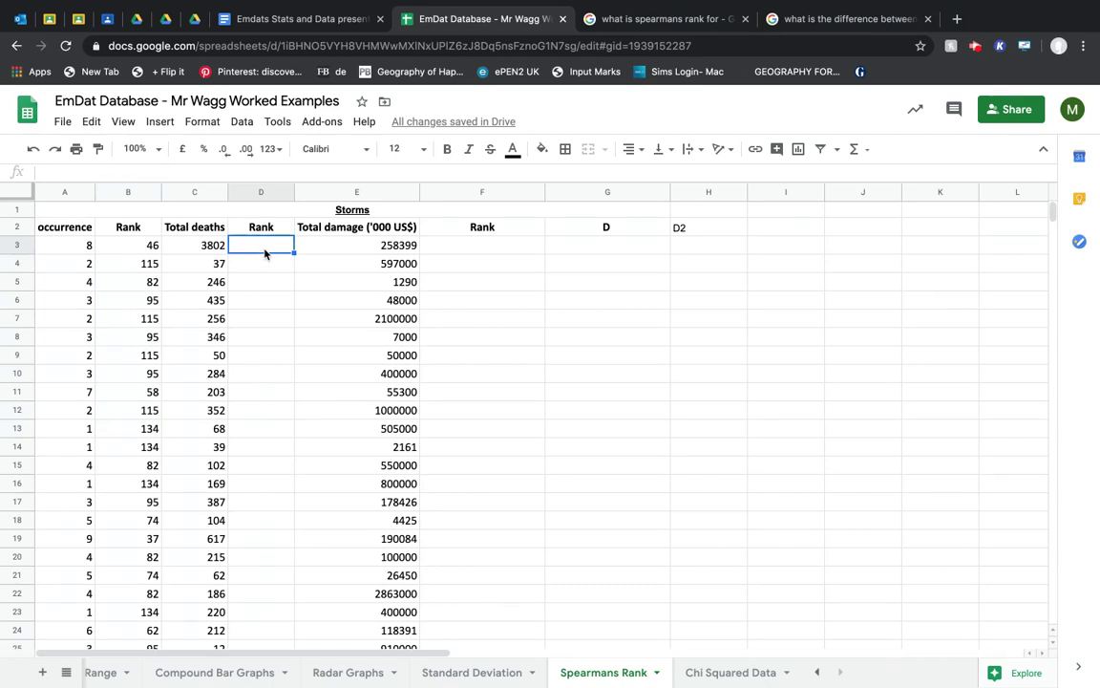
# Enter =rank(C3,C3:C152,0) in D3 to rank the first Total deaths value
pyautogui.write('=rank(')
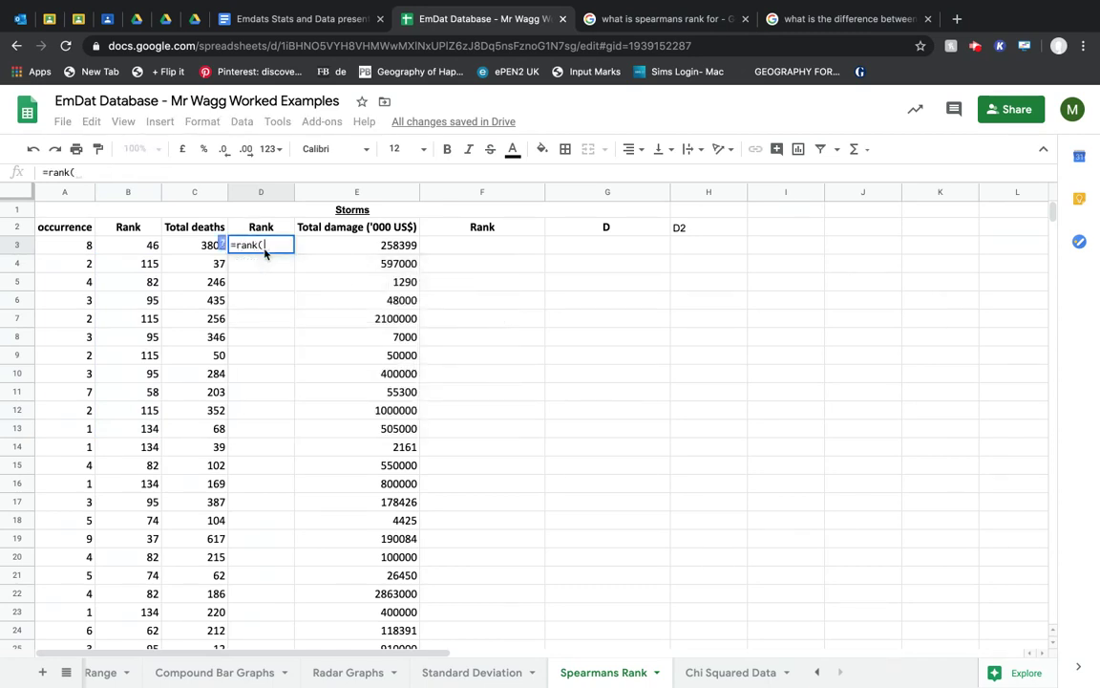
pyautogui.click(192, 247)
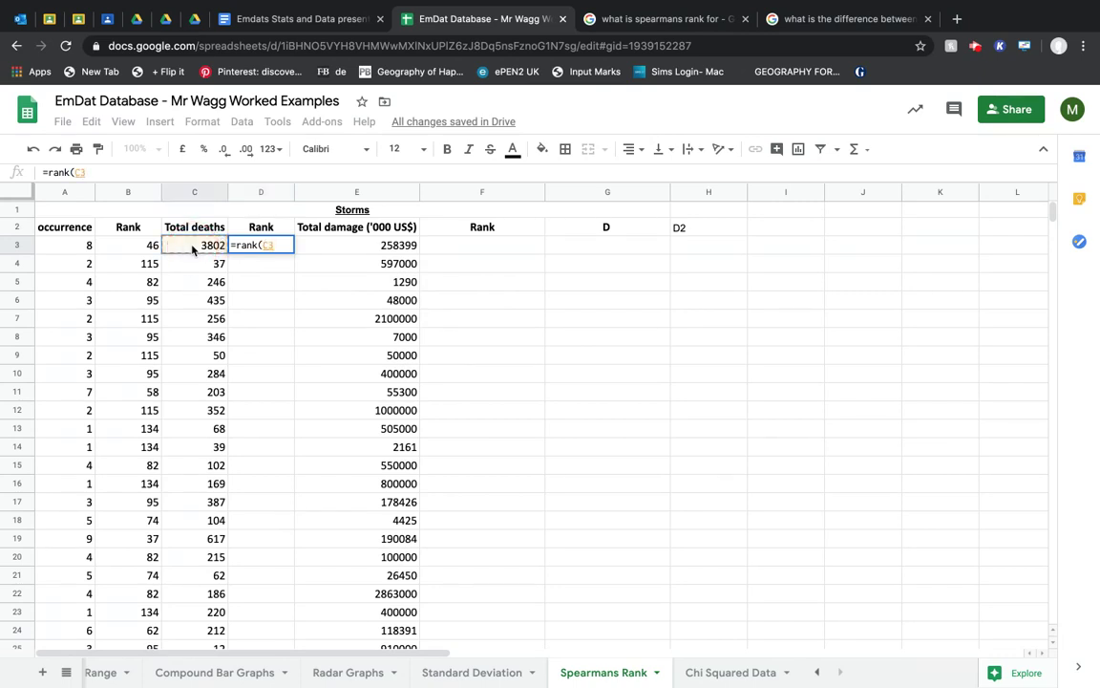
pyautogui.write(',')
pyautogui.moveTo(188, 246); pyautogui.dragTo(197, 491)
pyautogui.write(',0')
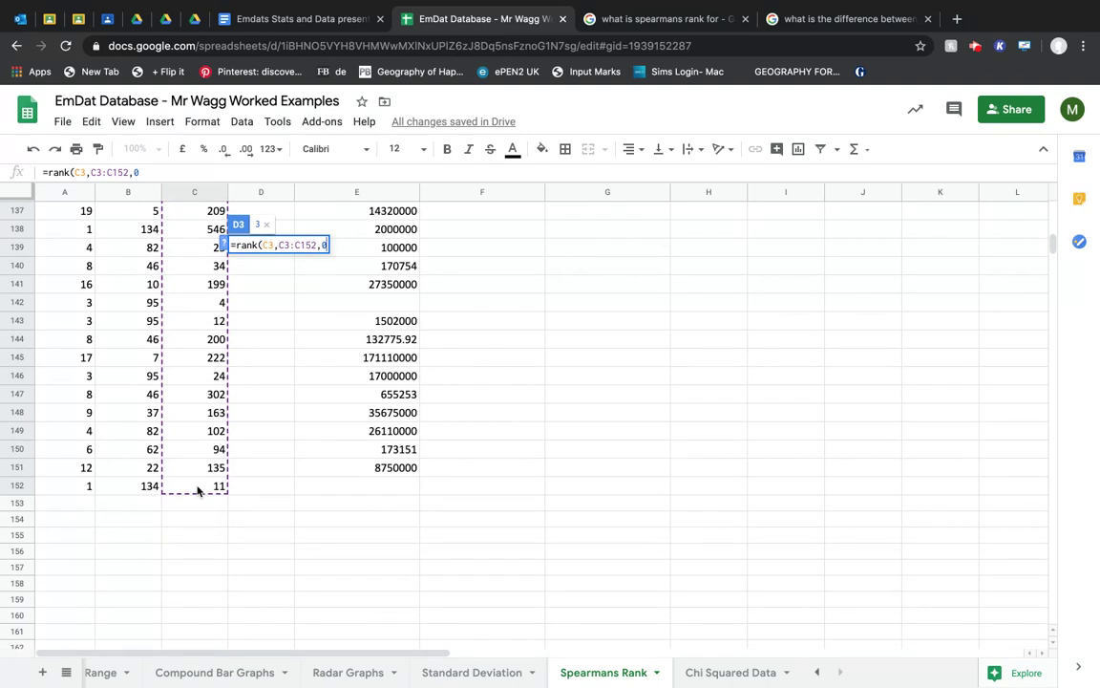
pyautogui.write(')')
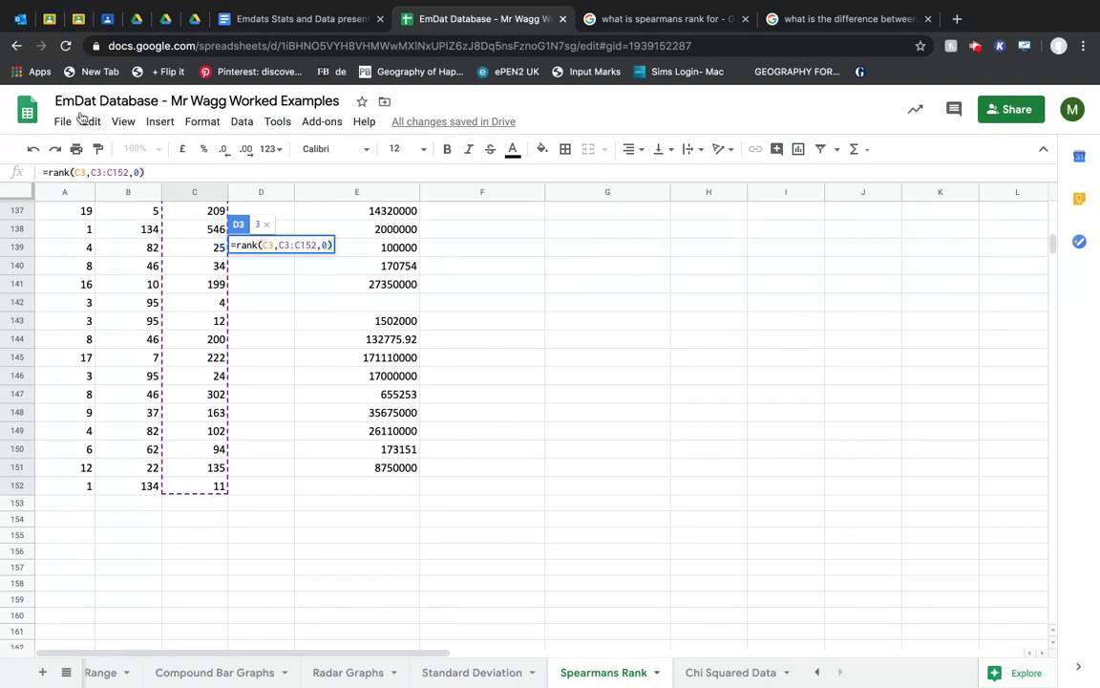
# Make D3's ranking range absolute as $C$3:$C$152, giving a rank of 3
pyautogui.click(91, 172)
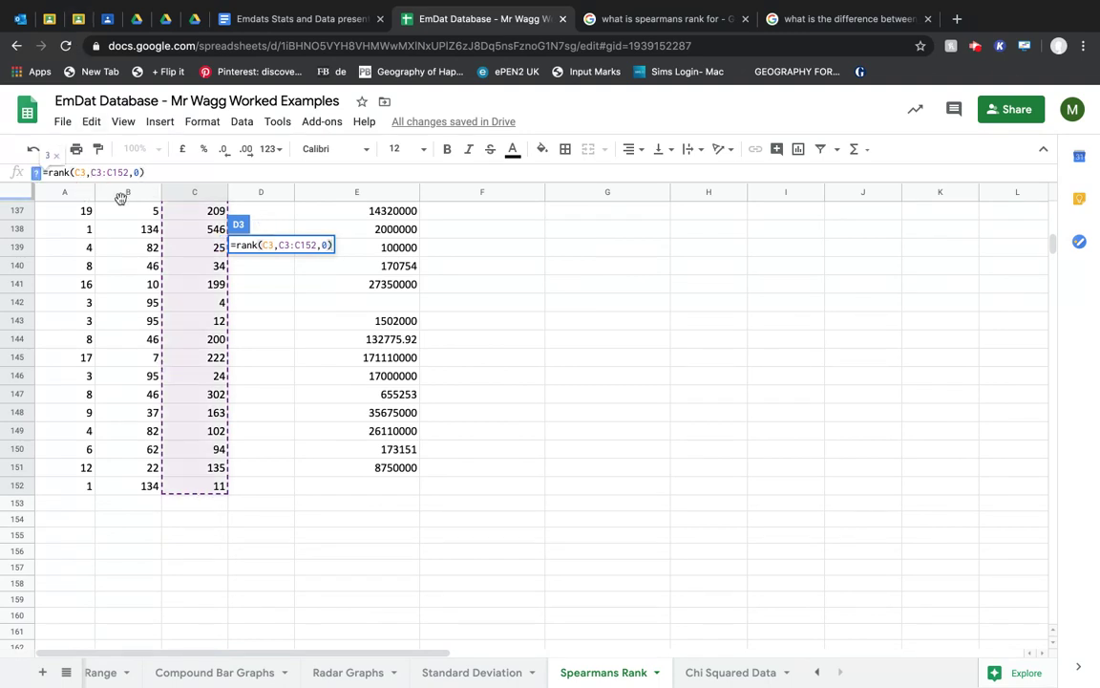
pyautogui.write('$')
pyautogui.press('Right')
pyautogui.write('$C')
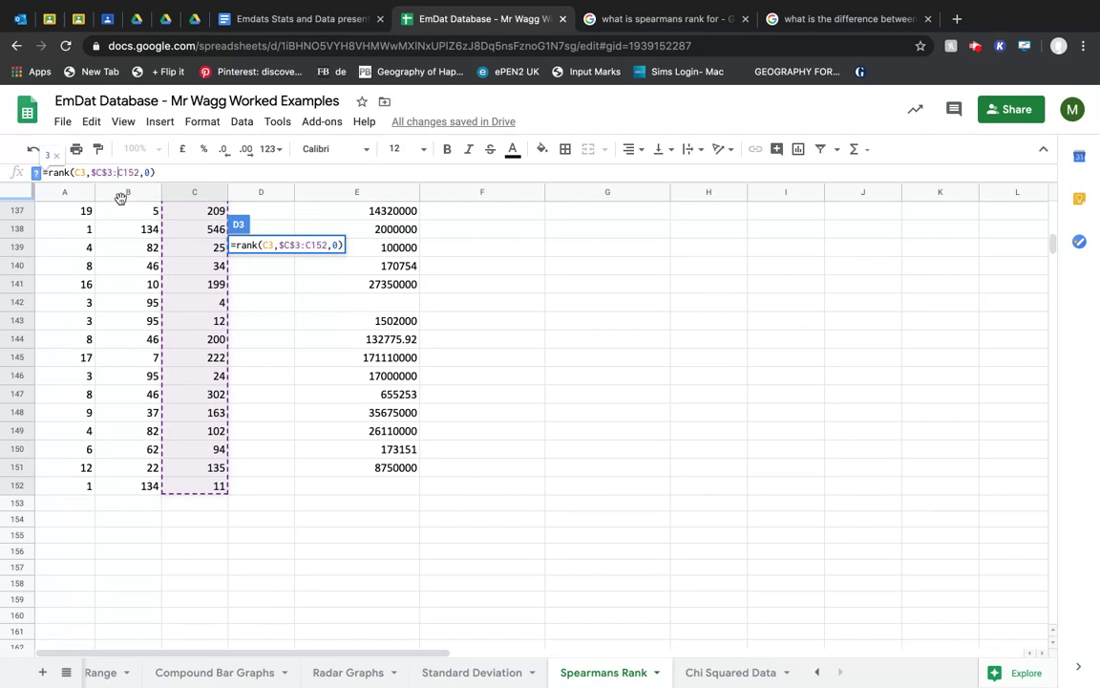
pyautogui.write('$3:$C$')
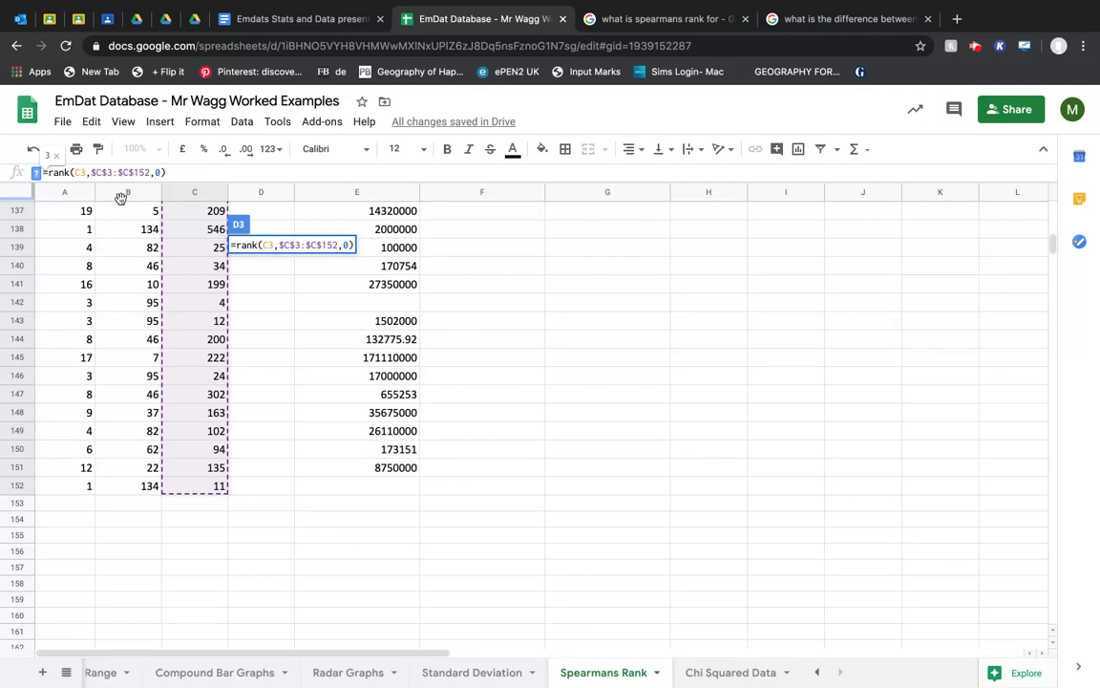
pyautogui.press('Return')
pyautogui.scroll(1, 267, 289)
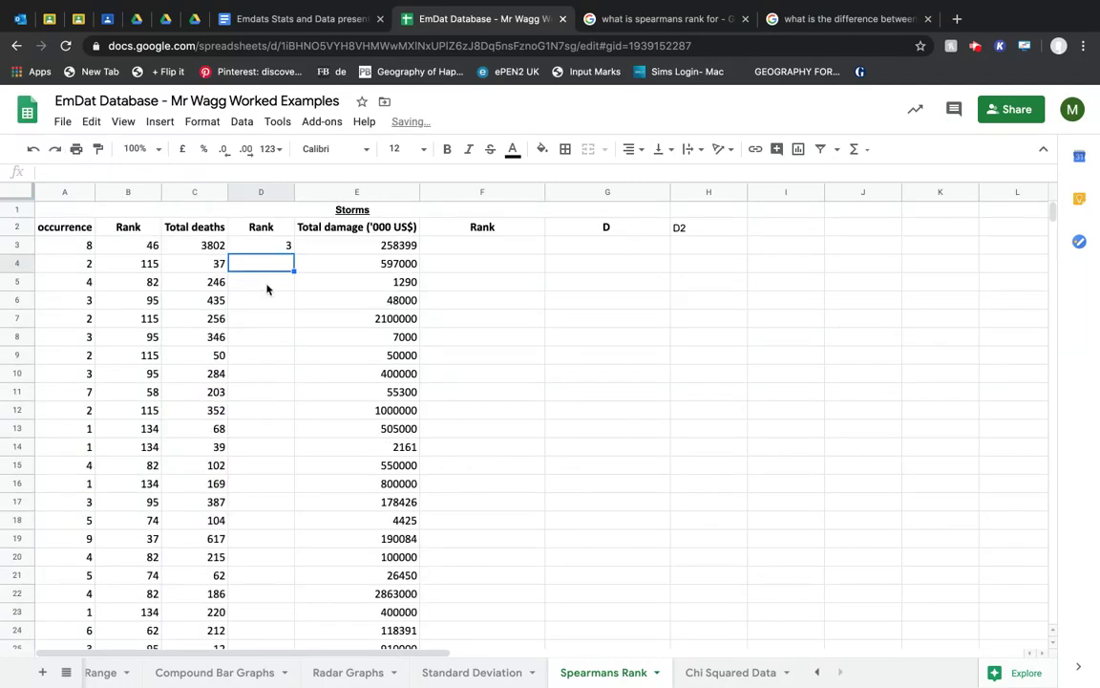
# Fill D3's rank formula down to row 152, giving ranks like 118, 44 and 29
pyautogui.click(277, 246)
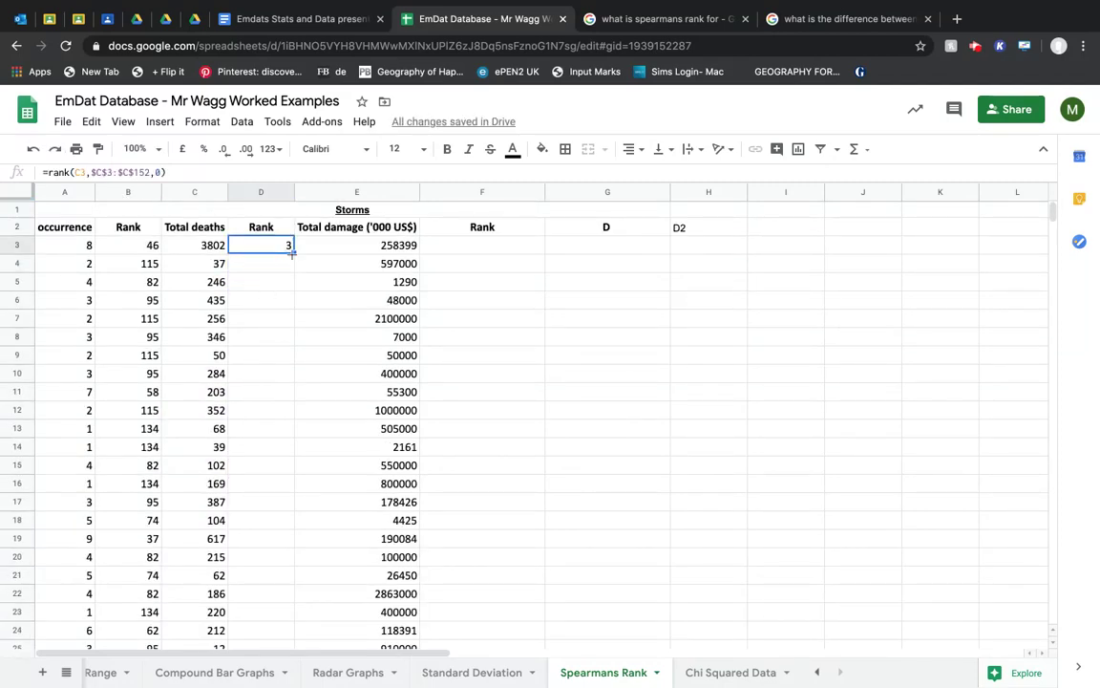
pyautogui.moveTo(291, 252); pyautogui.dragTo(258, 411)
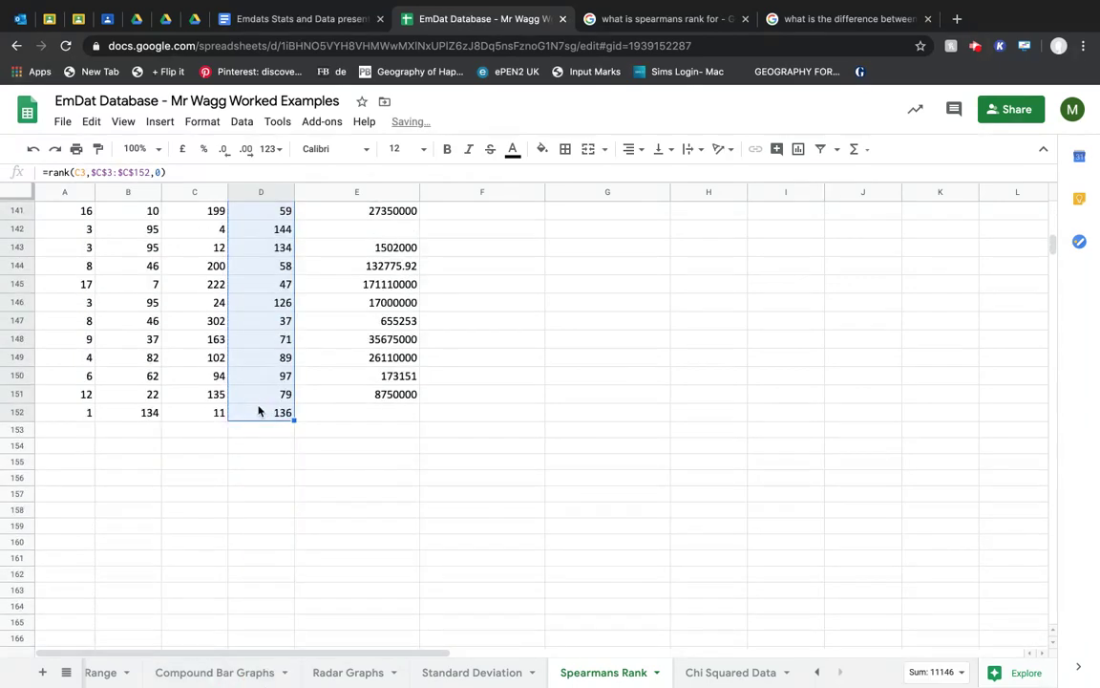
pyautogui.click(318, 395)
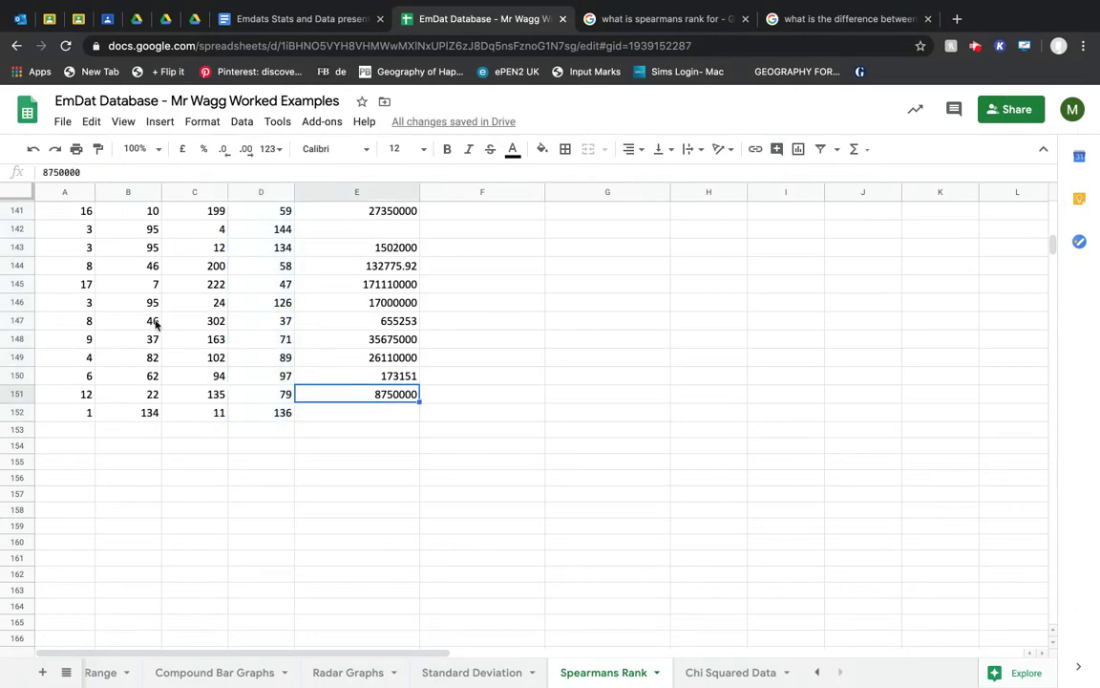
pyautogui.scroll(5, 195, 363)
pyautogui.scroll(20, 221, 353)
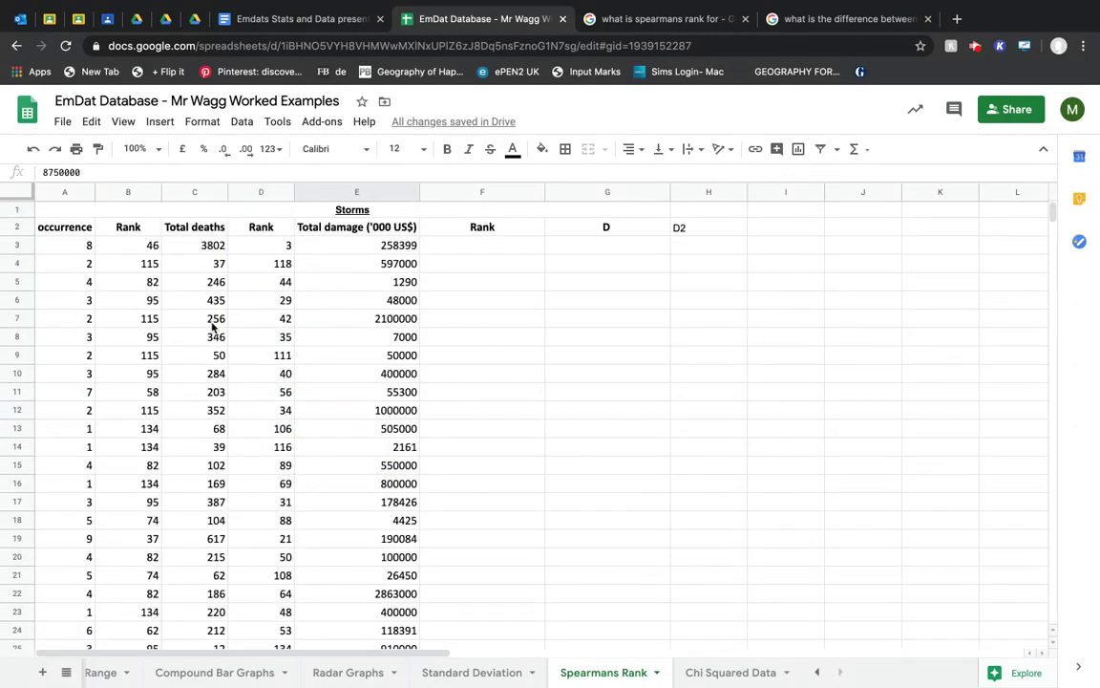
# Make the empty second Rank column F slightly narrower
pyautogui.click(81, 244)
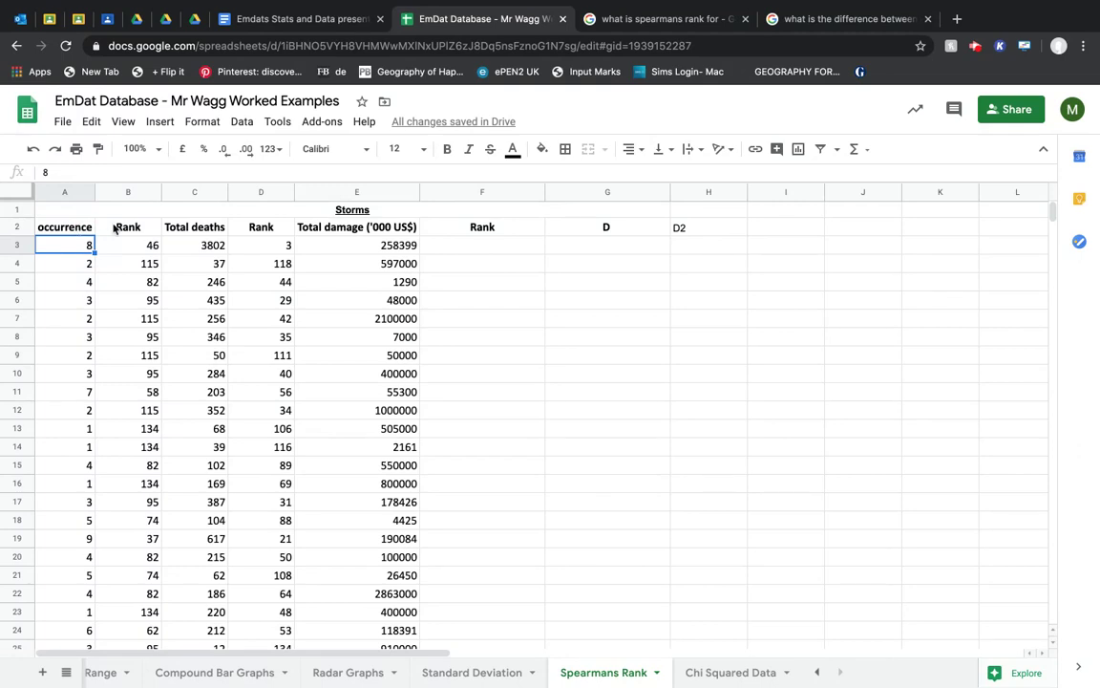
pyautogui.click(188, 230)
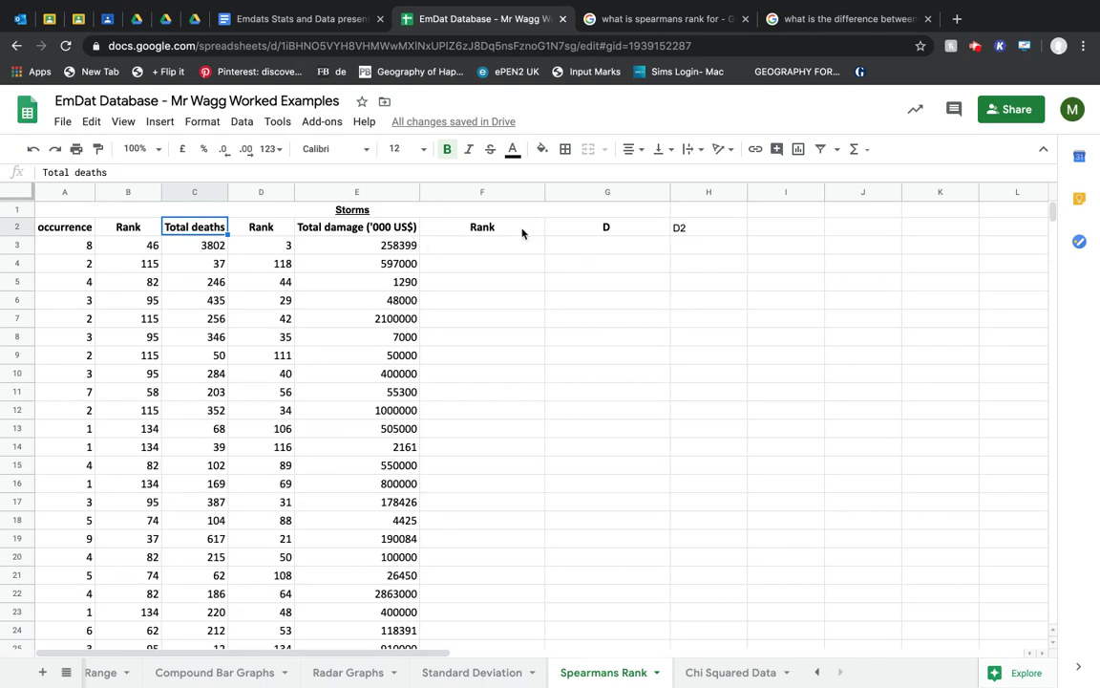
pyautogui.moveTo(544, 192); pyautogui.dragTo(526, 192)
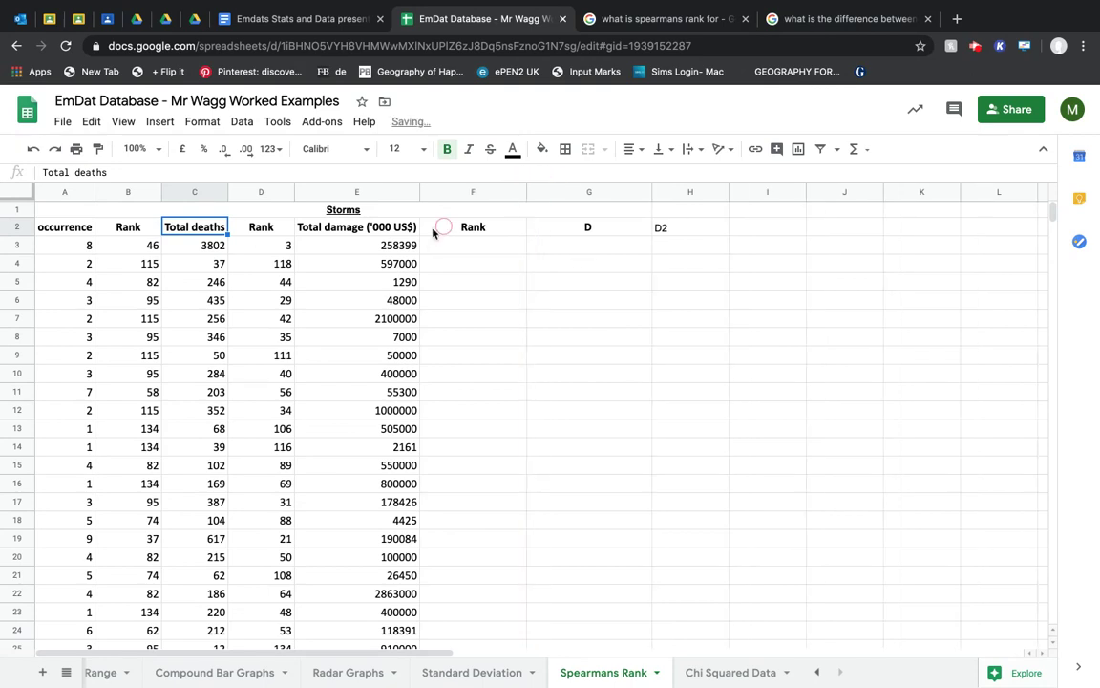
pyautogui.click(449, 247)
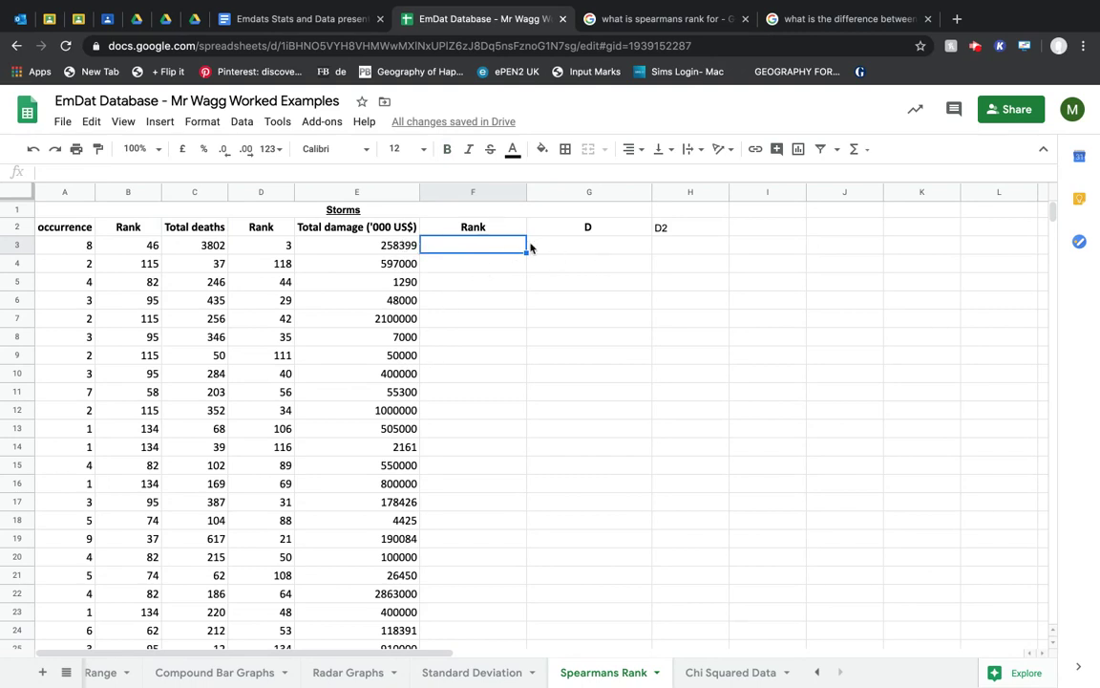
# Enter =B3-D3 in G3 to get the first rank difference, 43
pyautogui.click(583, 247)
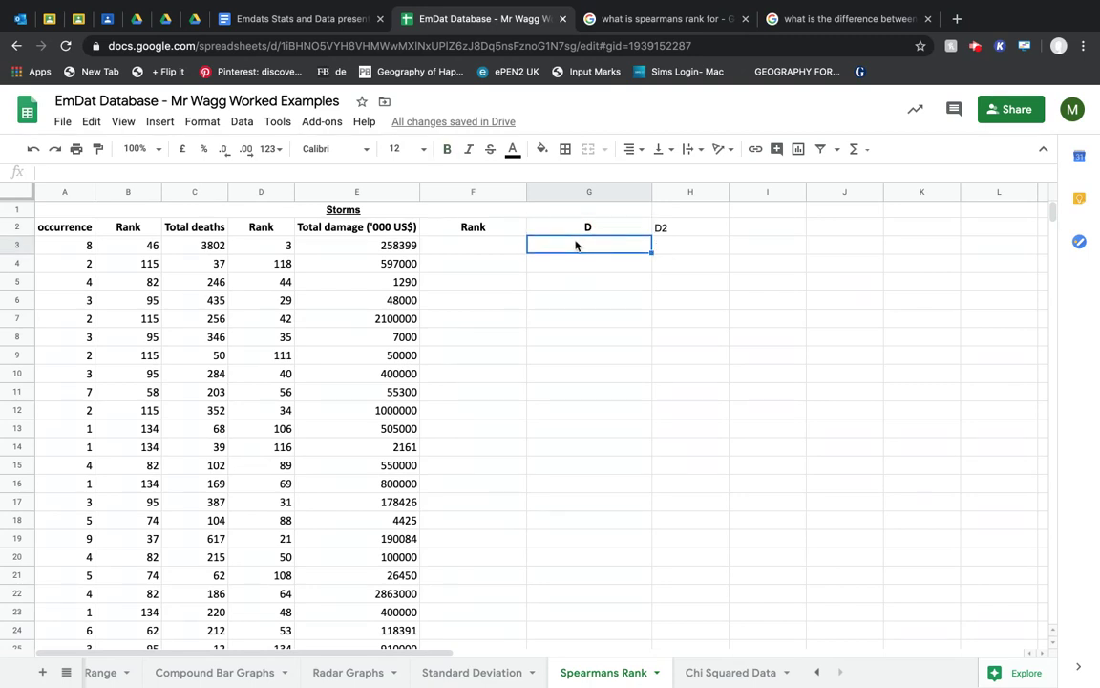
pyautogui.write('=')
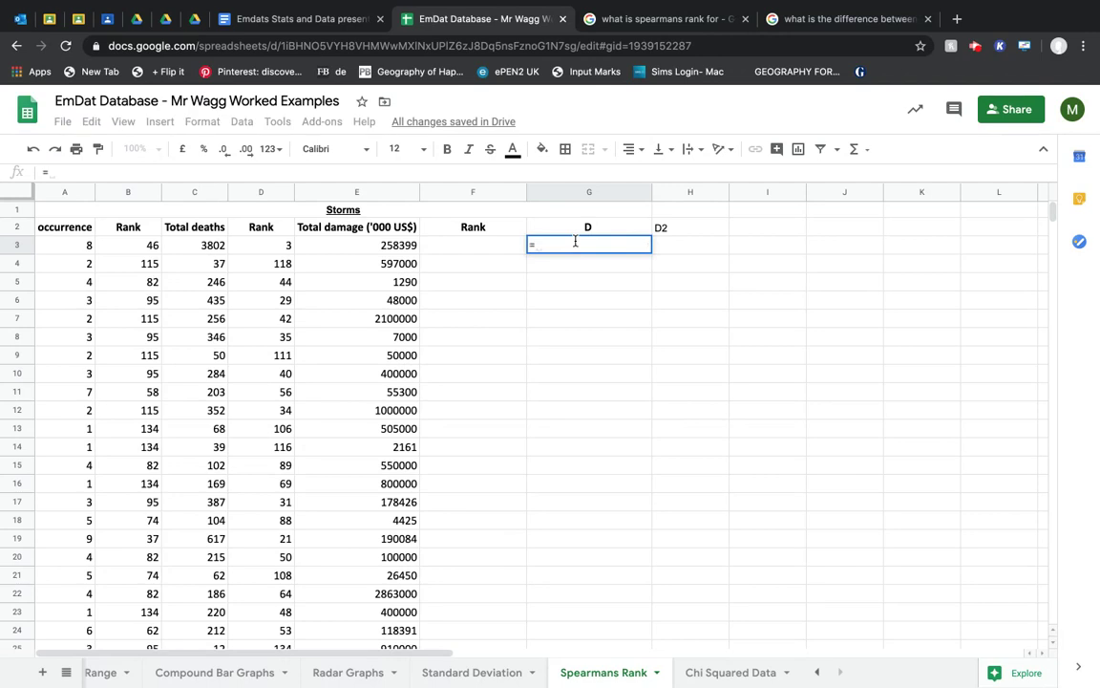
pyautogui.click(142, 247)
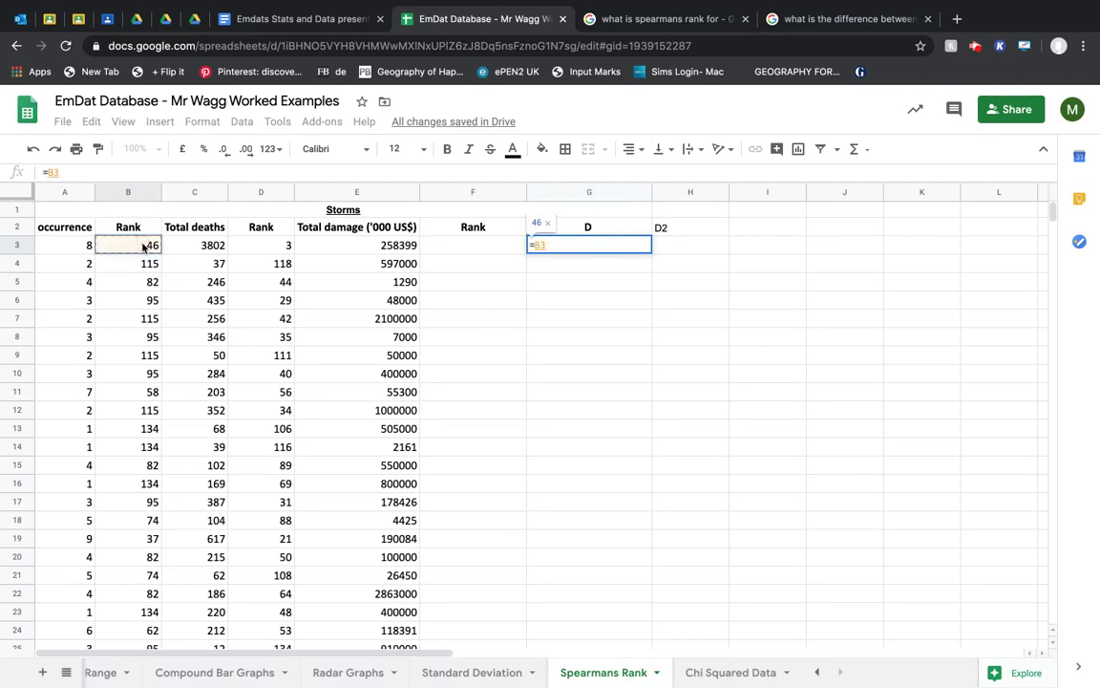
pyautogui.write('-')
pyautogui.click(266, 248)
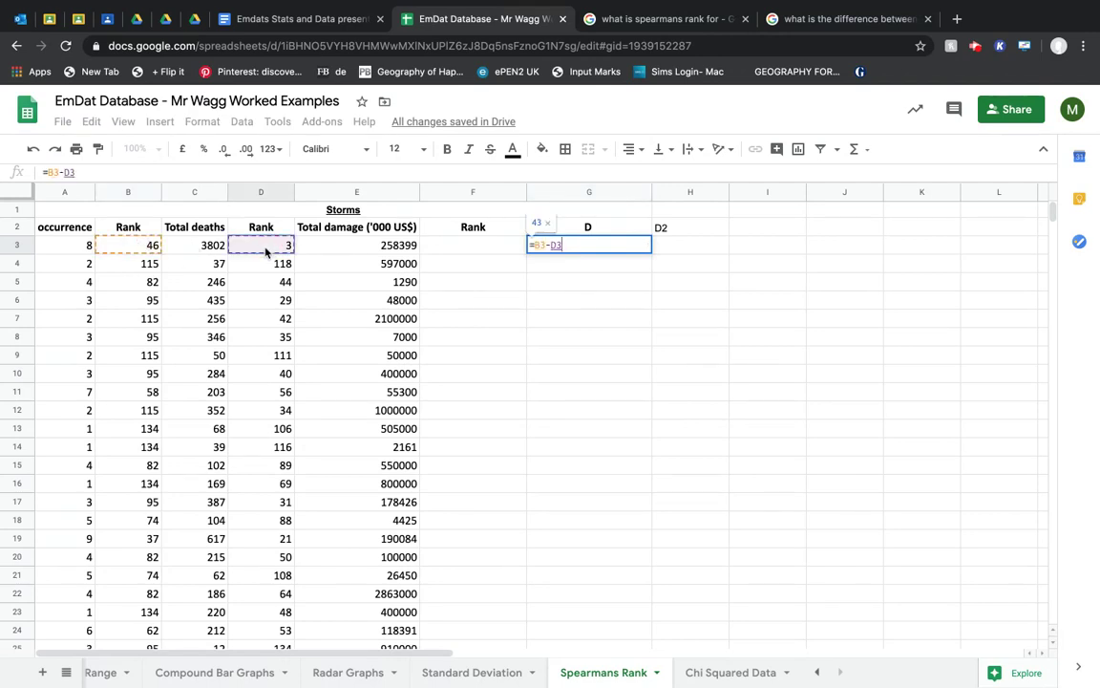
pyautogui.press('Return')
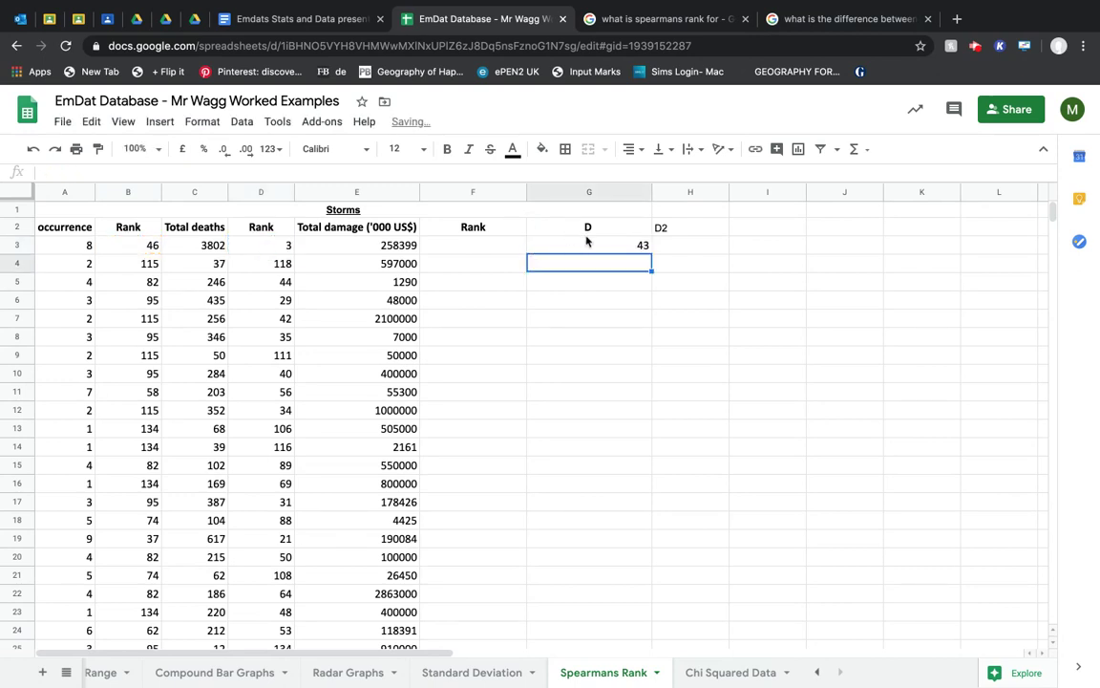
# Fill the difference formula down column G, giving values like -3, 38 and -7
pyautogui.click(150, 246)
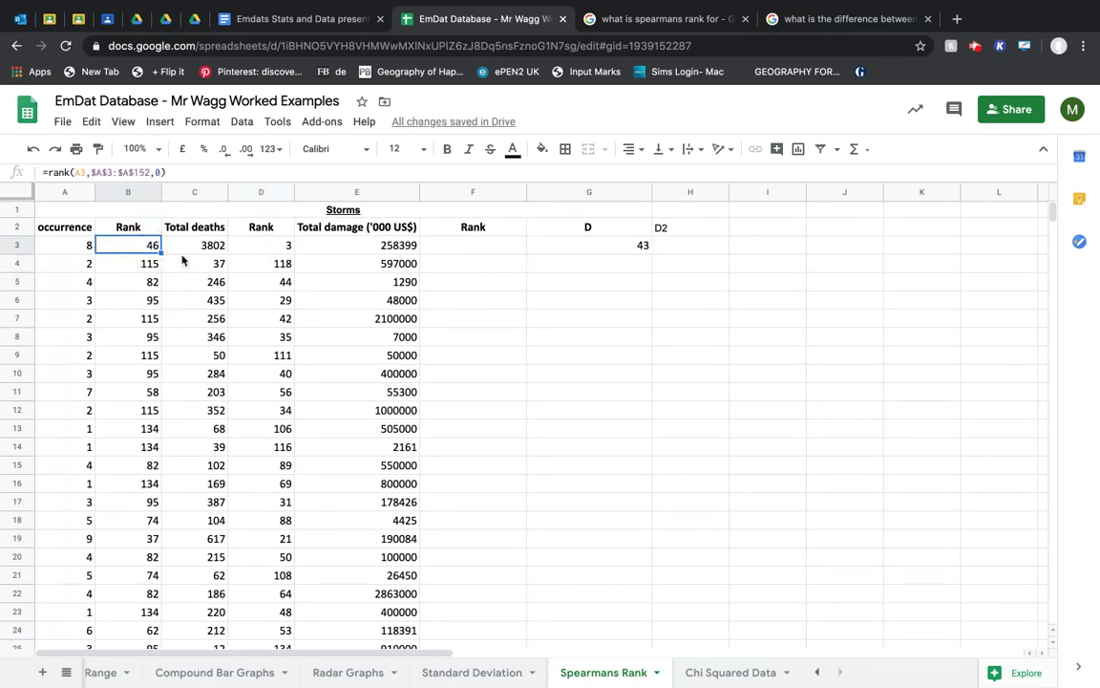
pyautogui.click(273, 250)
pyautogui.click(611, 246)
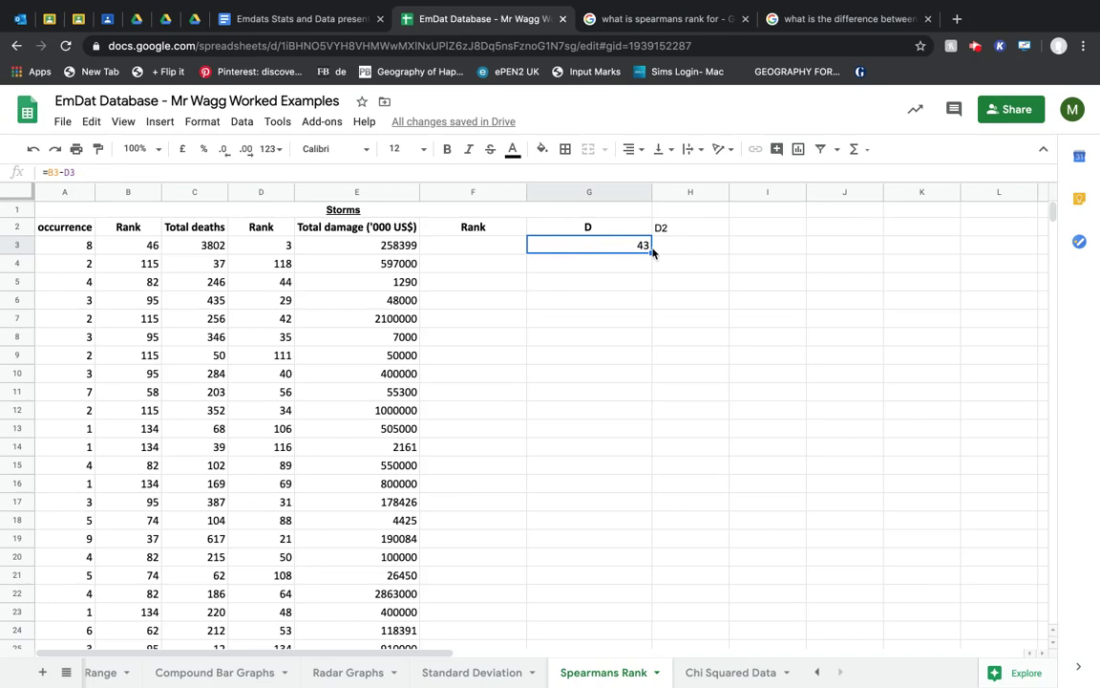
pyautogui.moveTo(649, 249); pyautogui.dragTo(630, 639)
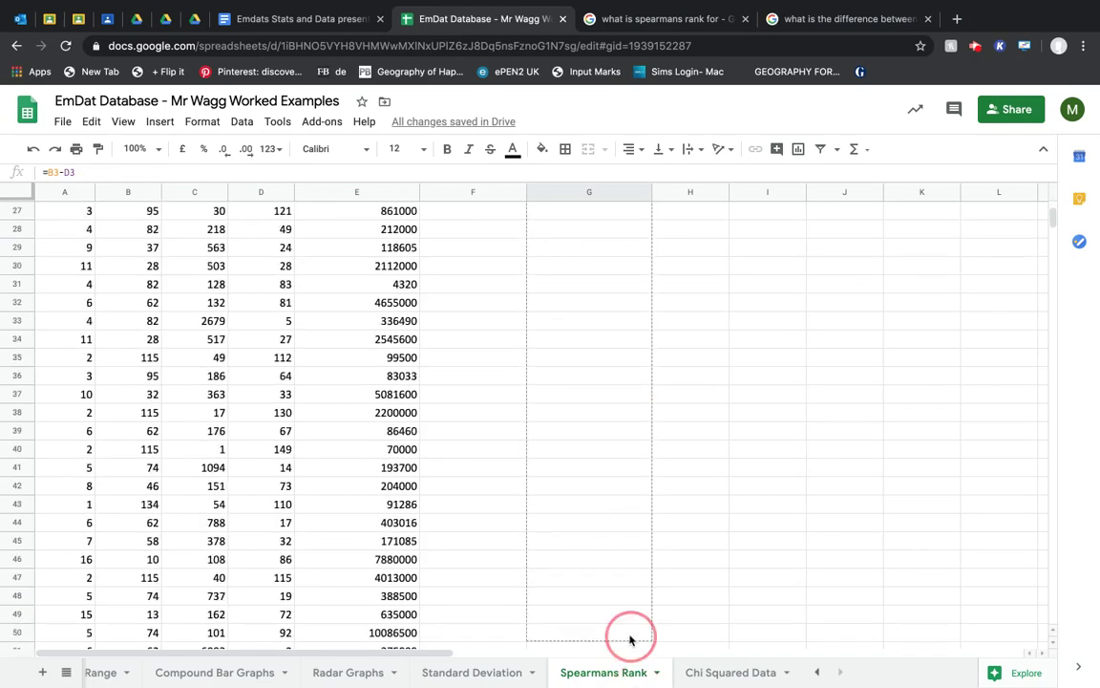
pyautogui.scroll(5, 591, 363)
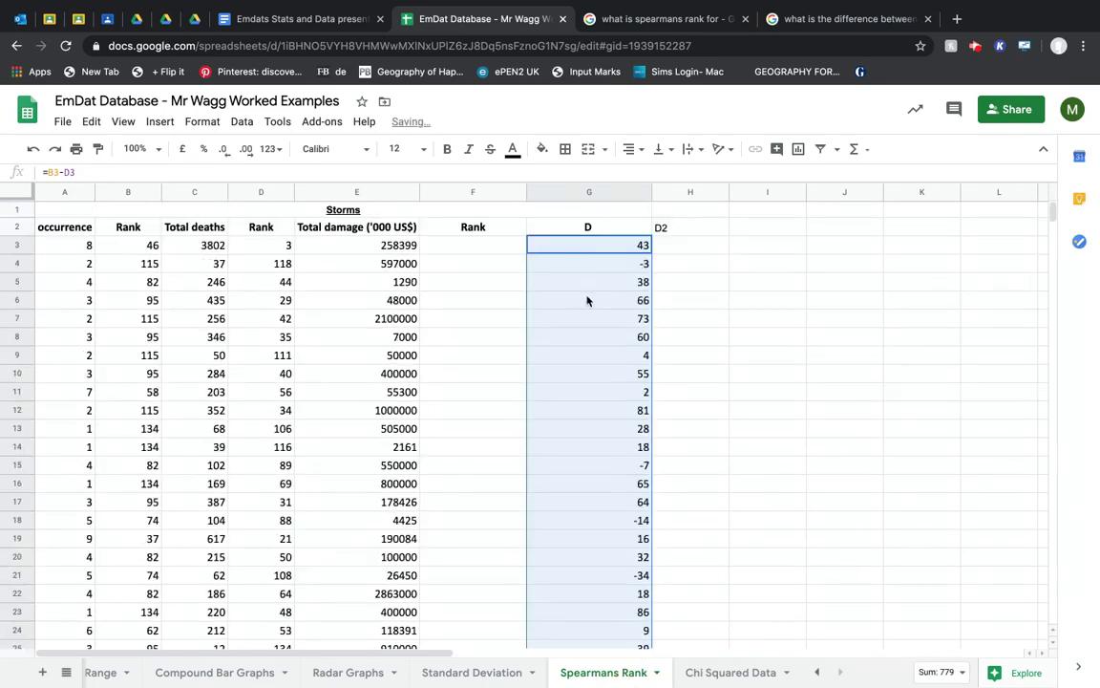
pyautogui.click(642, 261)
# Enter =G3^2 in H3 to square the first difference, giving 1849
pyautogui.click(695, 254)
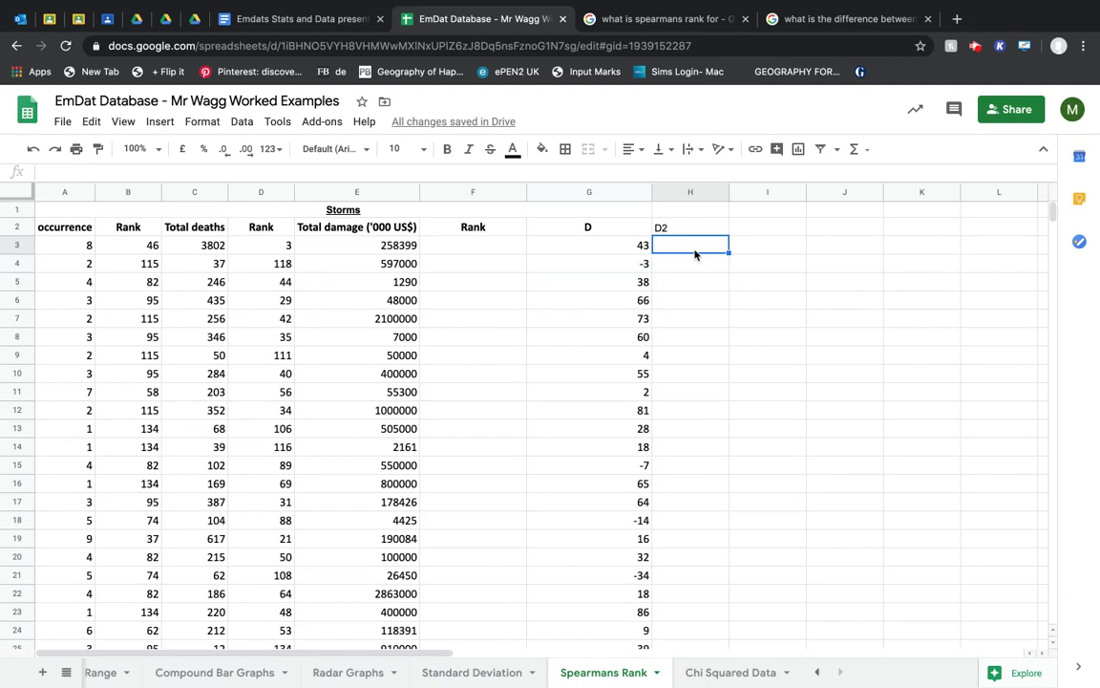
pyautogui.write('=')
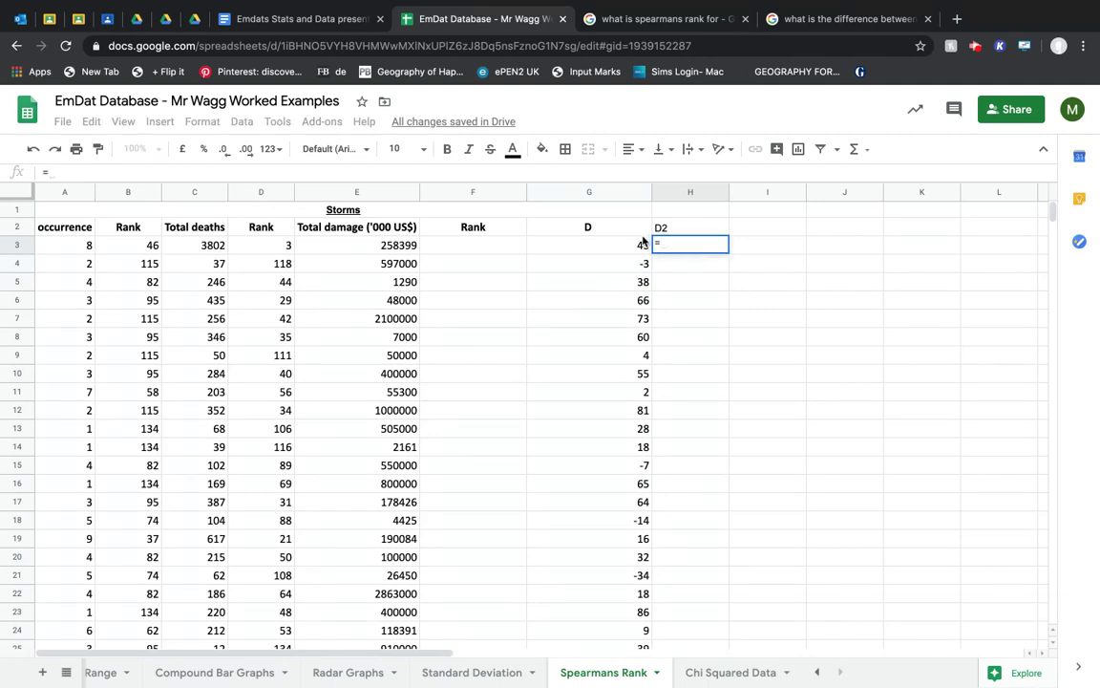
pyautogui.click(637, 250)
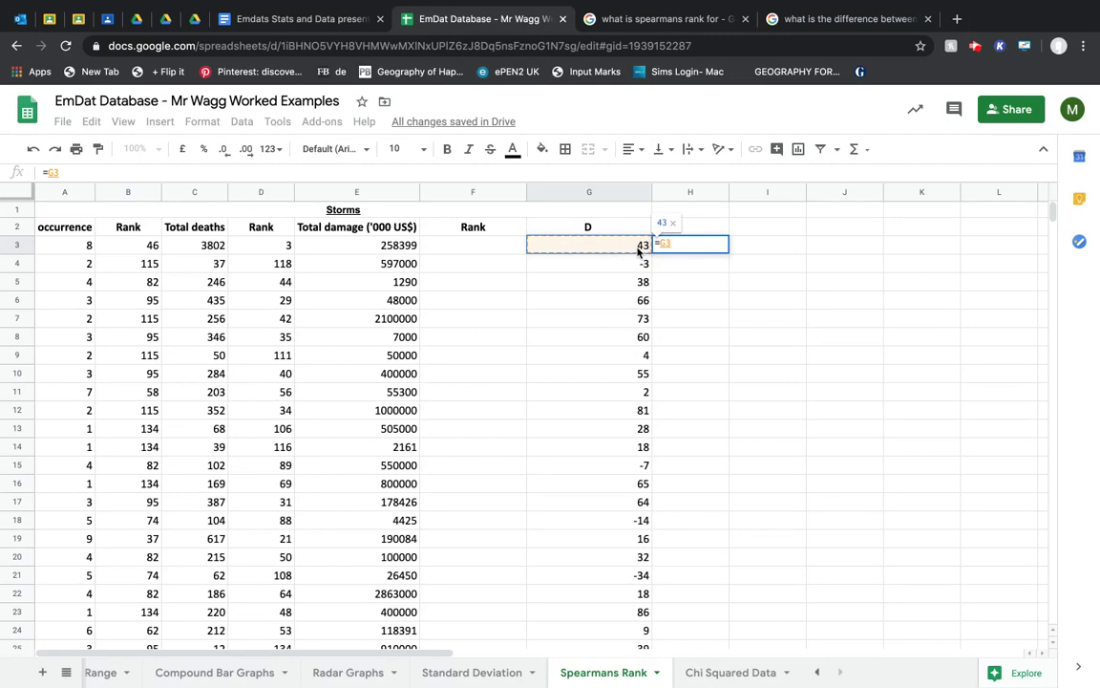
pyautogui.write('^')
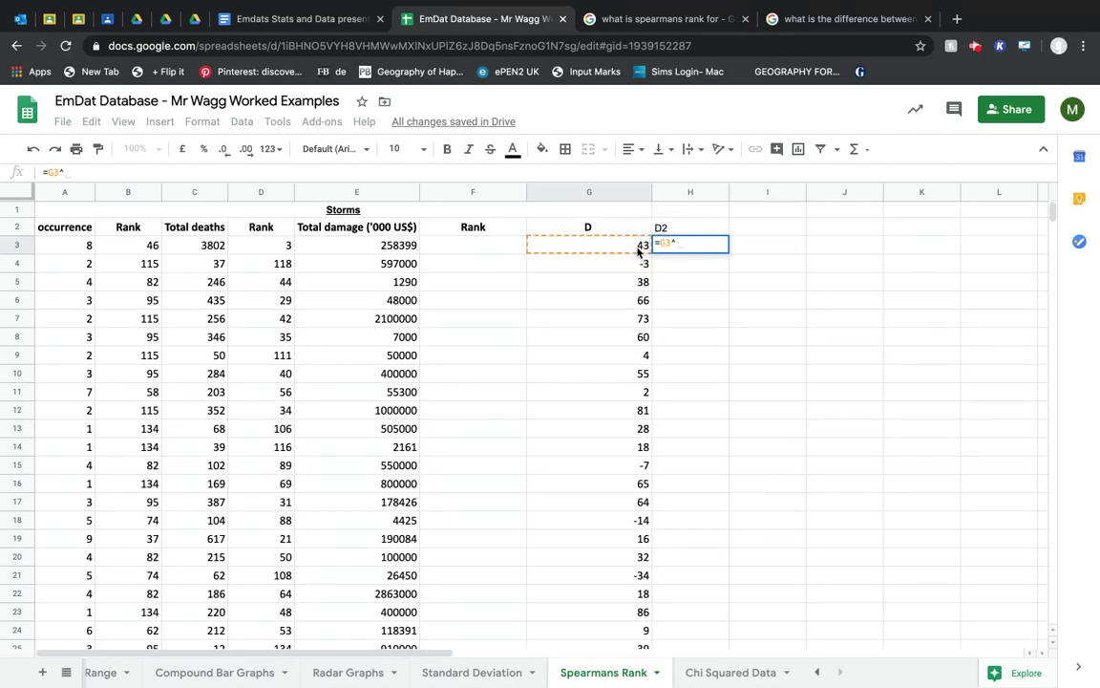
pyautogui.write('2')
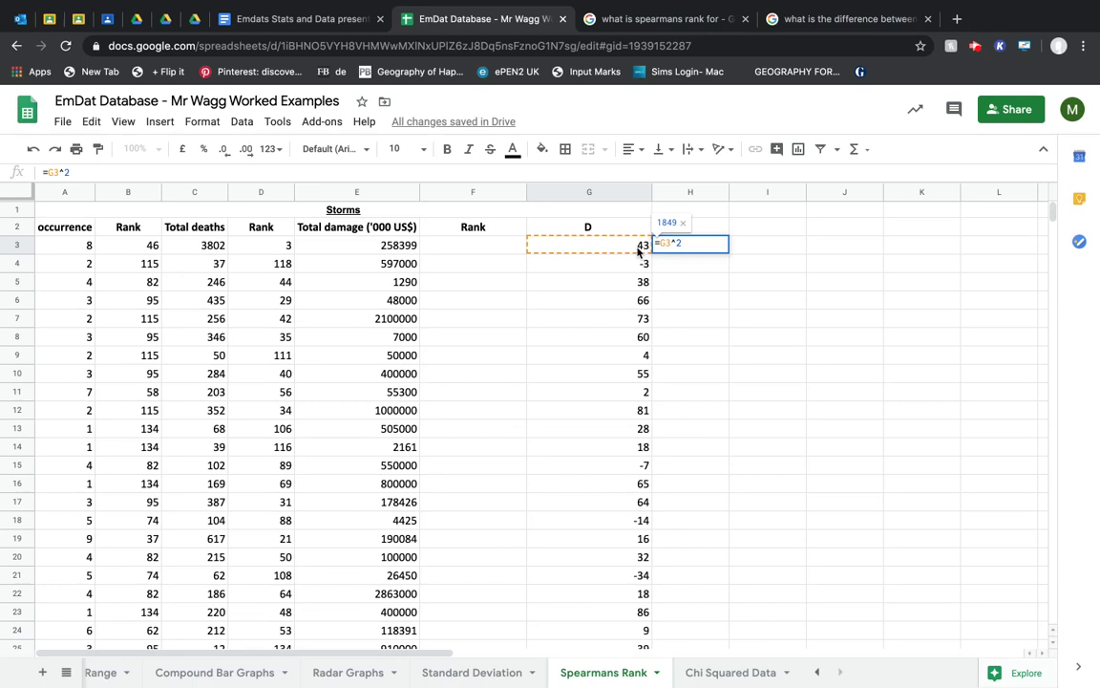
pyautogui.press('Return')
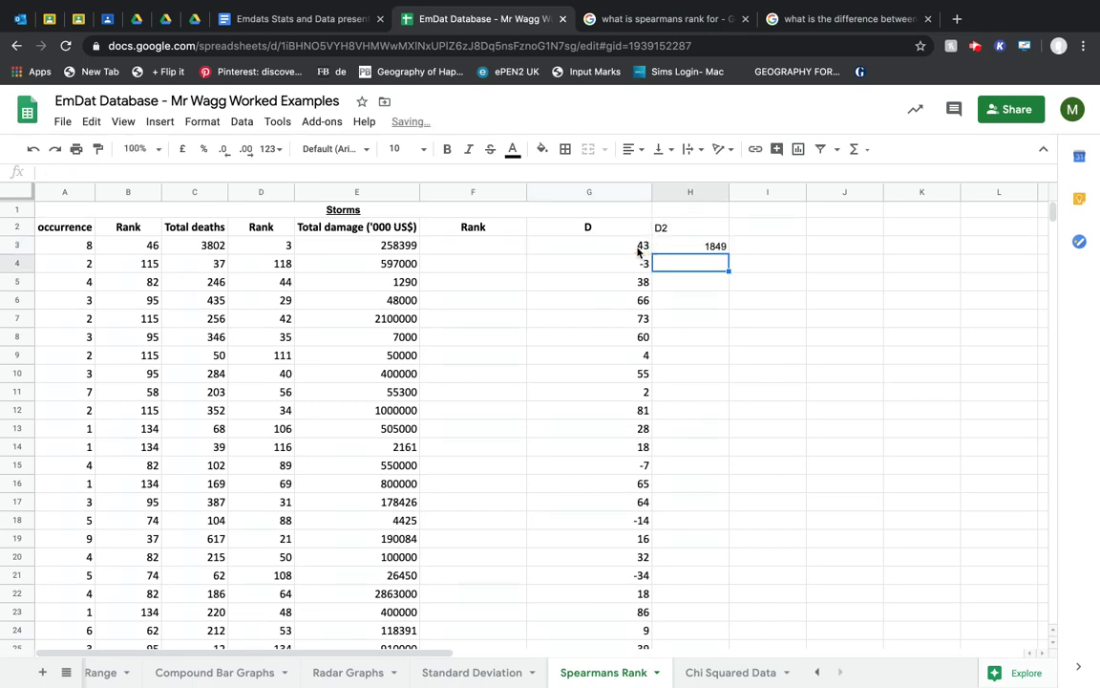
# Fill the squaring formula from H3 down to H25, ending at 1521
pyautogui.click(678, 247)
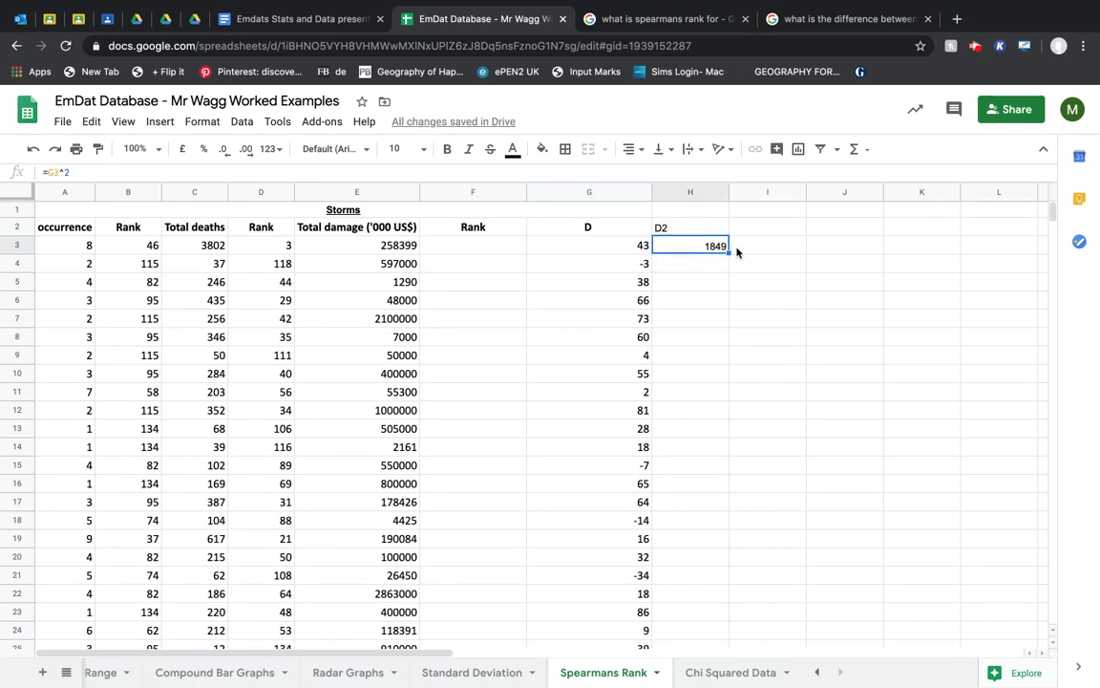
pyautogui.moveTo(727, 251); pyautogui.dragTo(735, 646)
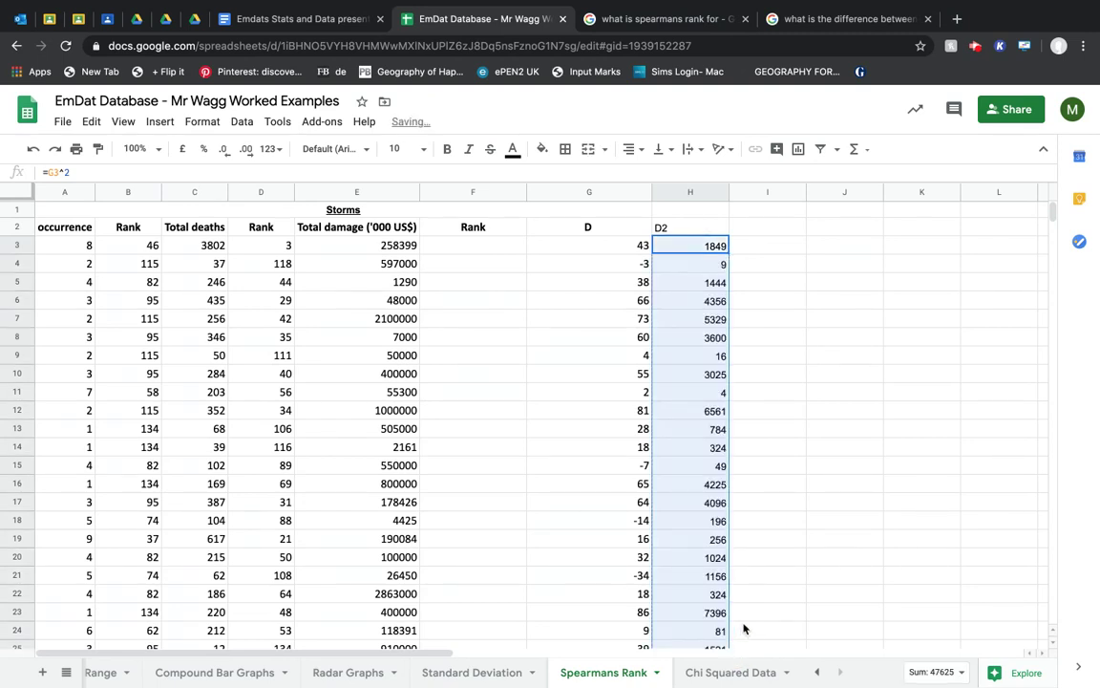
pyautogui.scroll(-3, 740, 602)
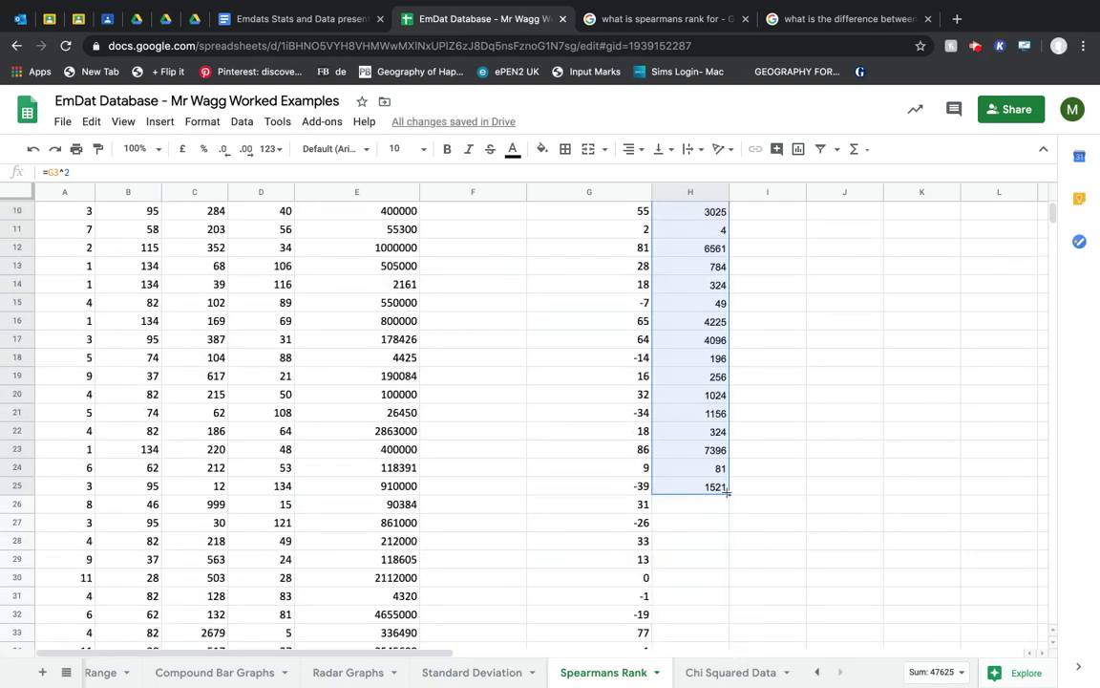
# Extend the D and D² formulas down to row 152, exposing #N/A in row 83
pyautogui.moveTo(728, 493); pyautogui.dragTo(709, 417)
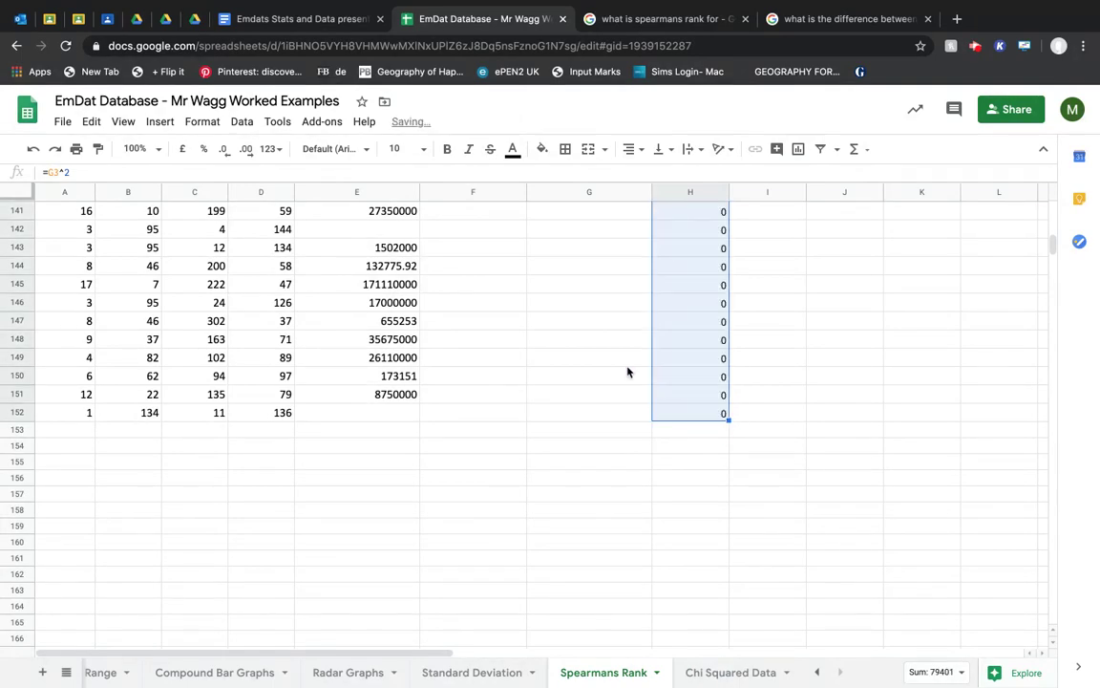
pyautogui.scroll(10, 587, 300)
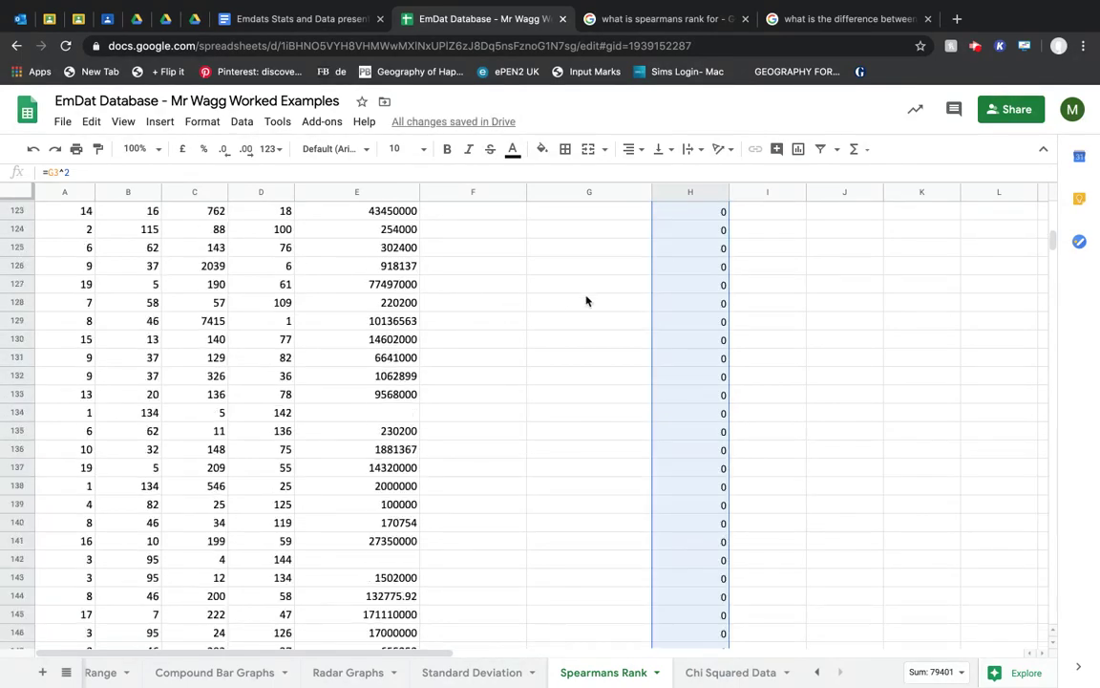
pyautogui.scroll(14, 592, 298)
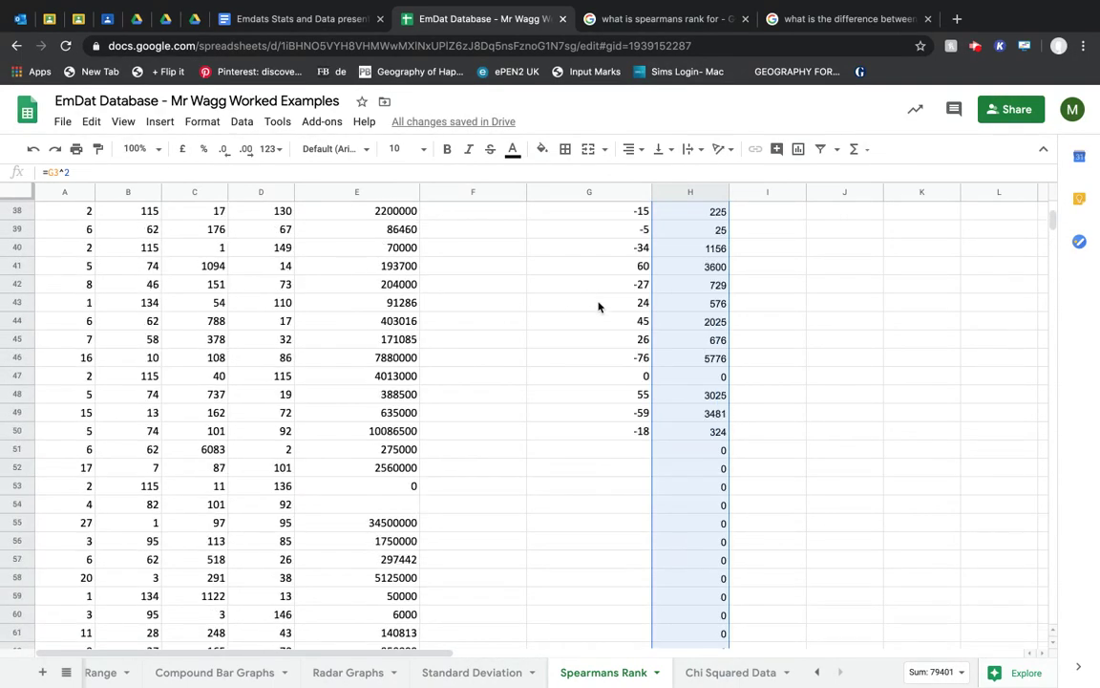
pyautogui.click(620, 380)
pyautogui.moveTo(650, 382); pyautogui.dragTo(593, 266)
pyautogui.scroll(15, 681, 286)
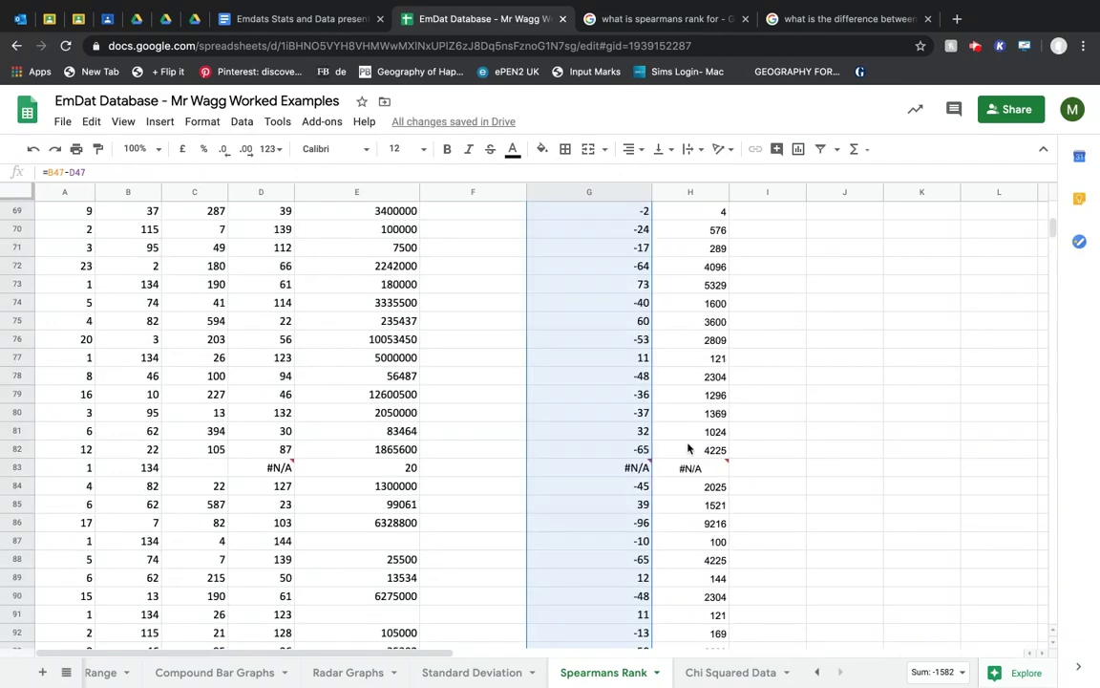
# Delete row 83, whose rank, D and D² cells show #N/A
pyautogui.click(726, 468)
pyautogui.keyDown('shift'); pyautogui.click(12, 468); pyautogui.keyUp('shift')
pyautogui.click(12, 468)
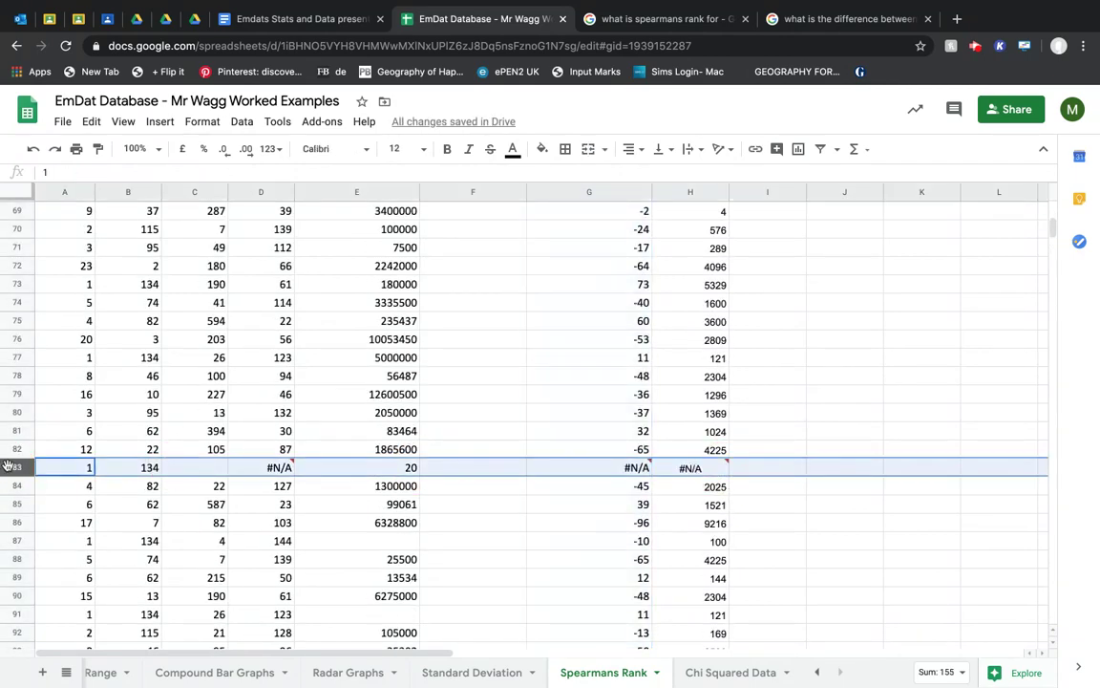
pyautogui.rightClick(12, 468)
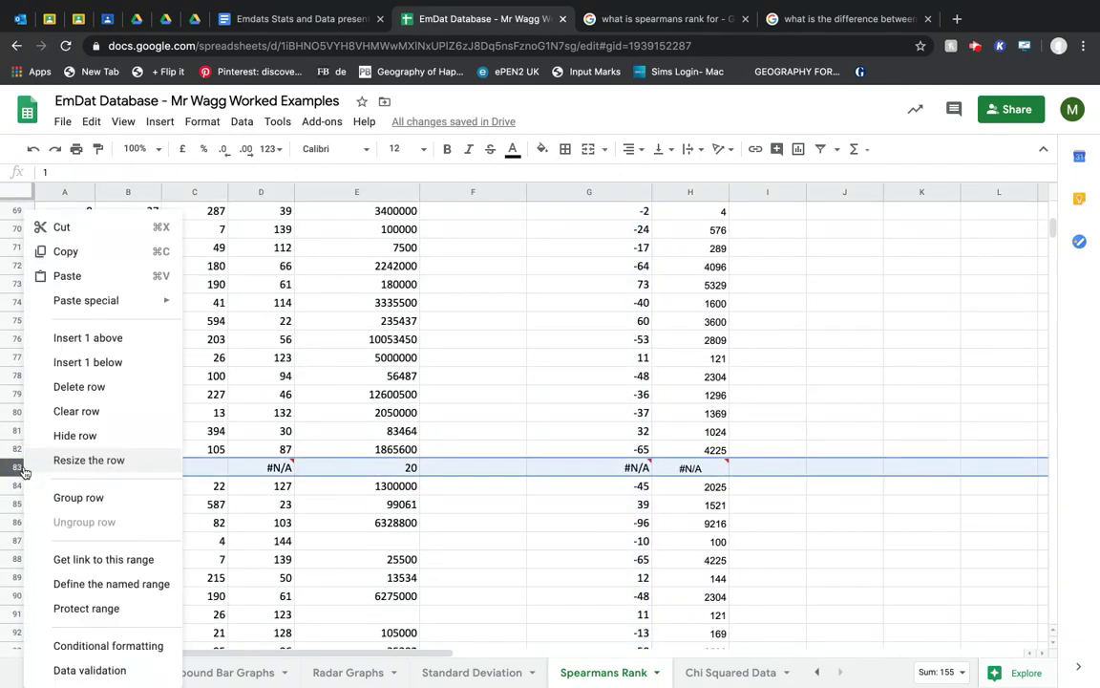
pyautogui.click(88, 391)
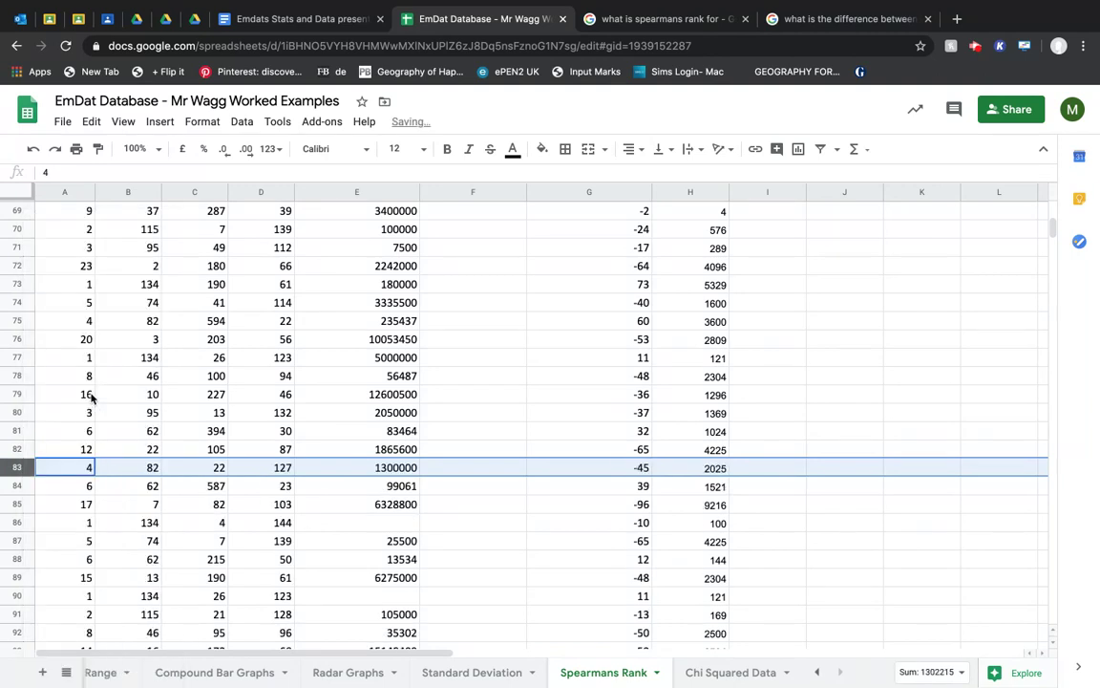
pyautogui.scroll(5, 740, 438)
pyautogui.scroll(10, 740, 437)
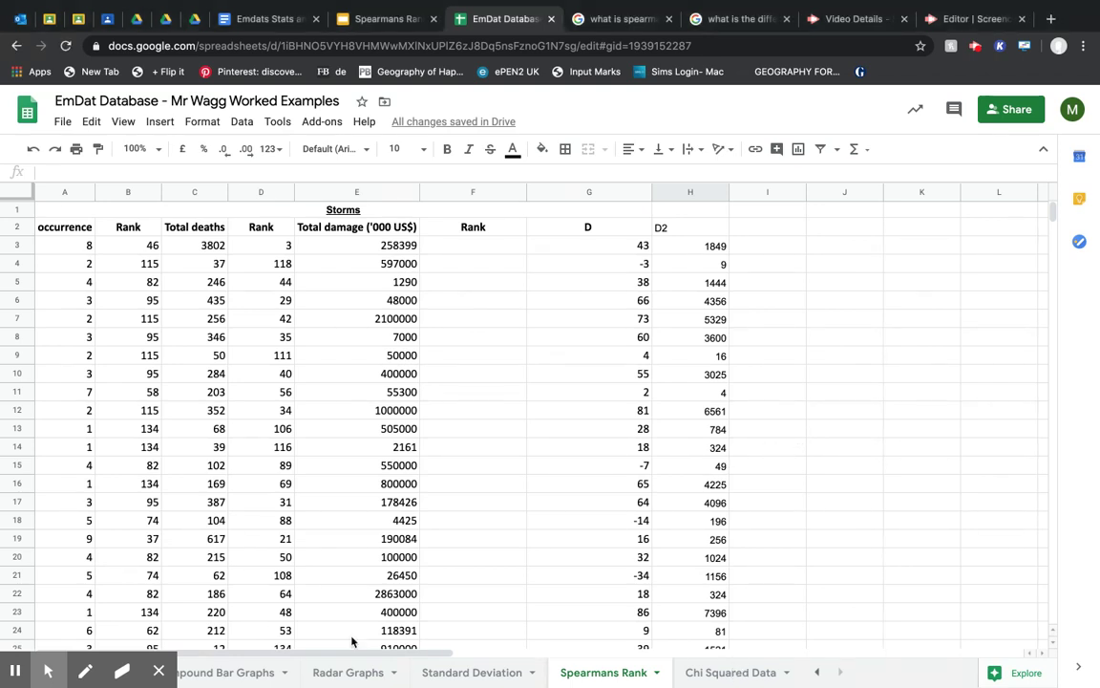
pyautogui.moveTo(150, 672)
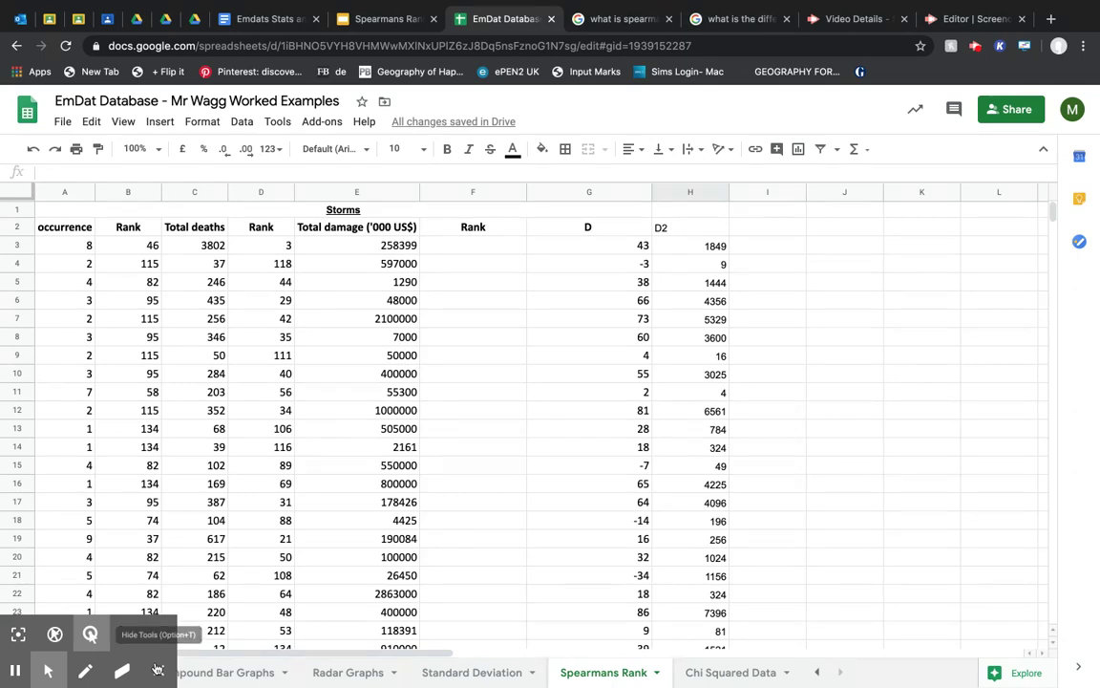
# Merge the empty block E153:F159 below the data into one cell
pyautogui.click(157, 673)
pyautogui.scroll(-20, 447, 620)
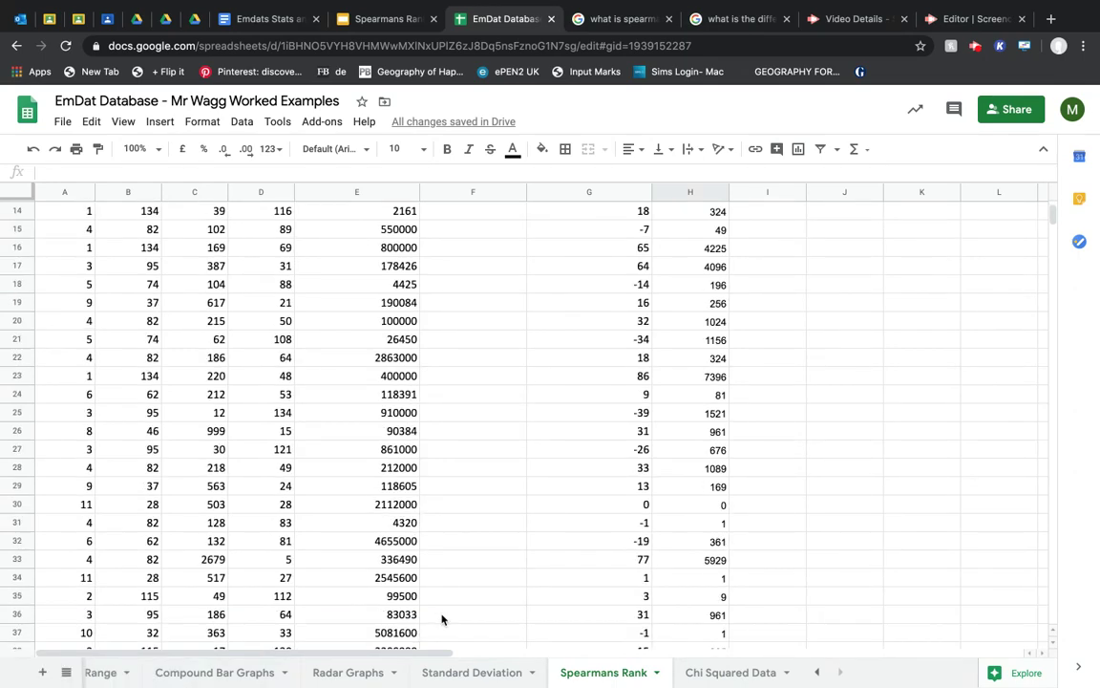
pyautogui.scroll(-20, 447, 621)
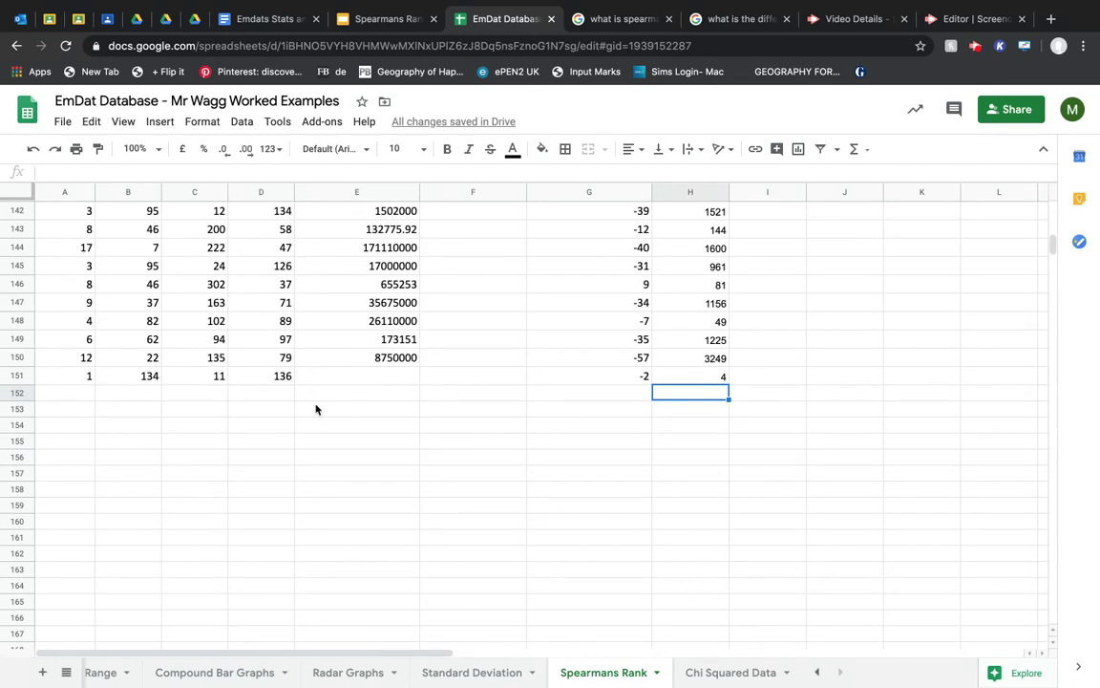
pyautogui.moveTo(317, 410); pyautogui.dragTo(513, 506)
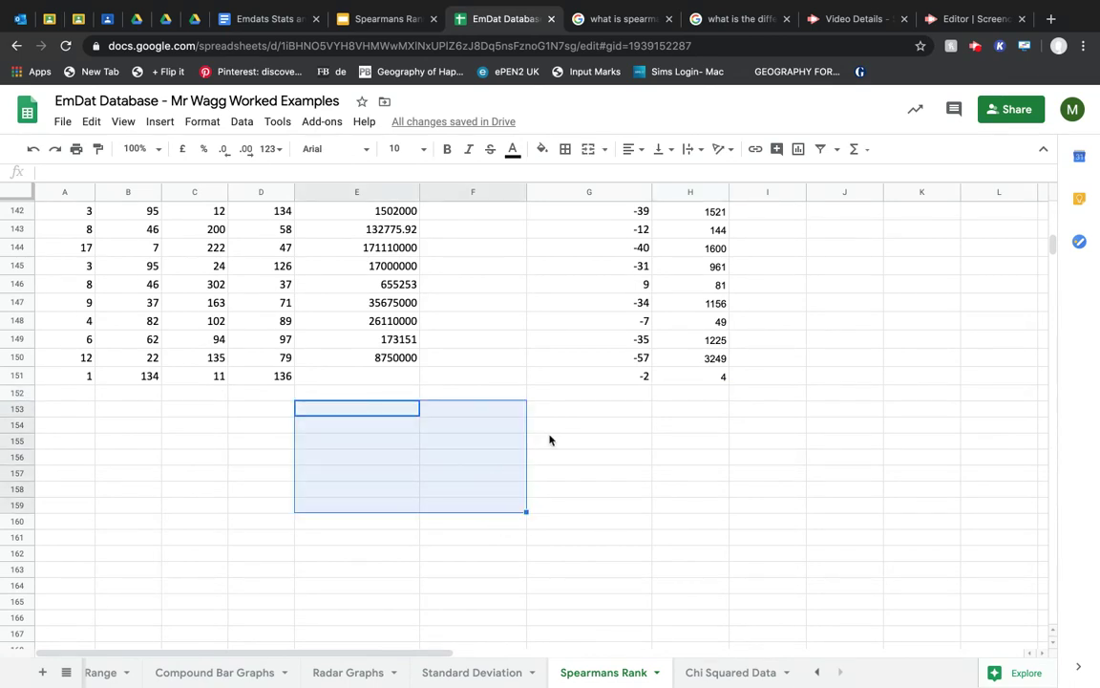
pyautogui.click(589, 148)
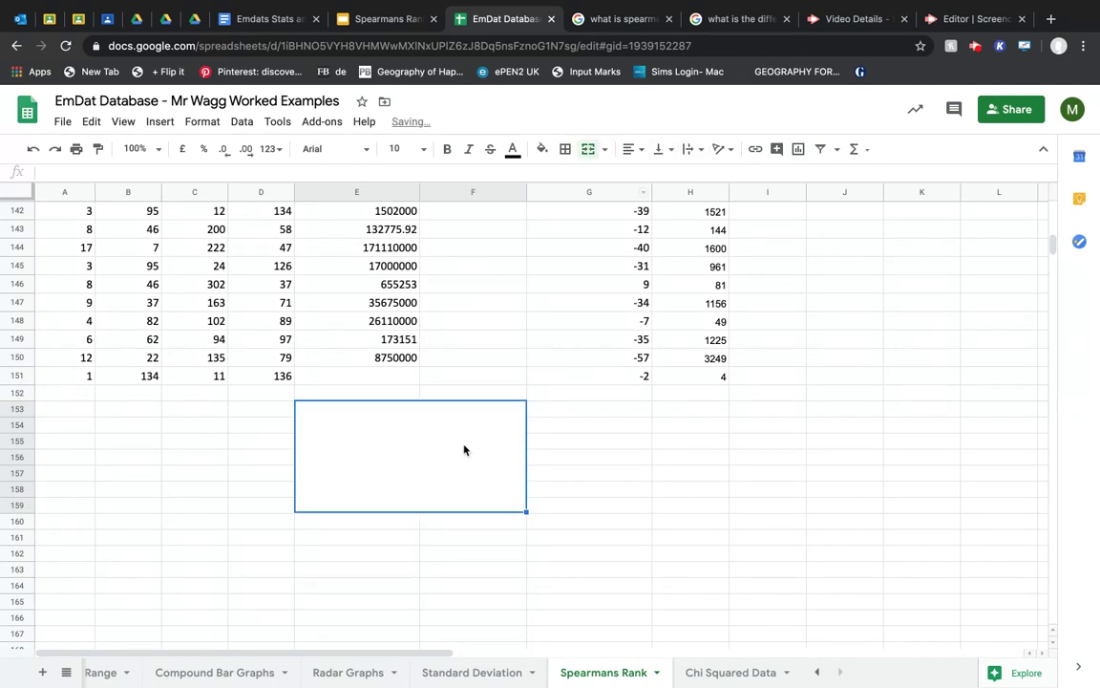
# Insert an in-cell Spearman's Rho formula image found by searching 'Spearman ranks equation'
pyautogui.click(155, 123)
pyautogui.moveTo(207, 359)
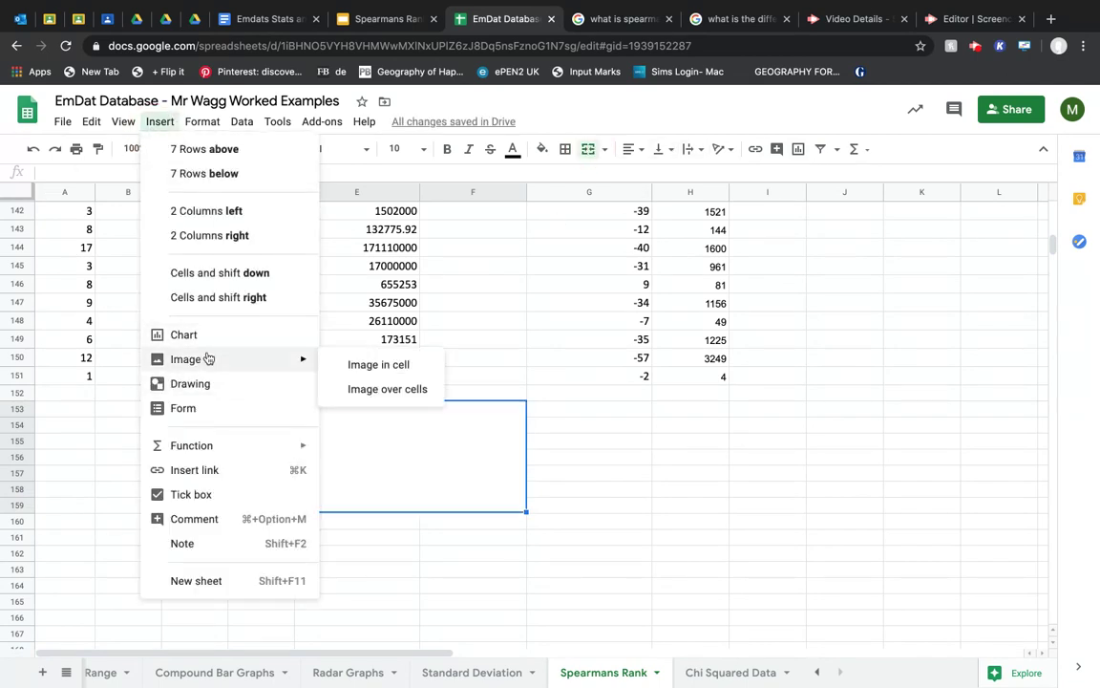
pyautogui.click(363, 370)
pyautogui.click(576, 220)
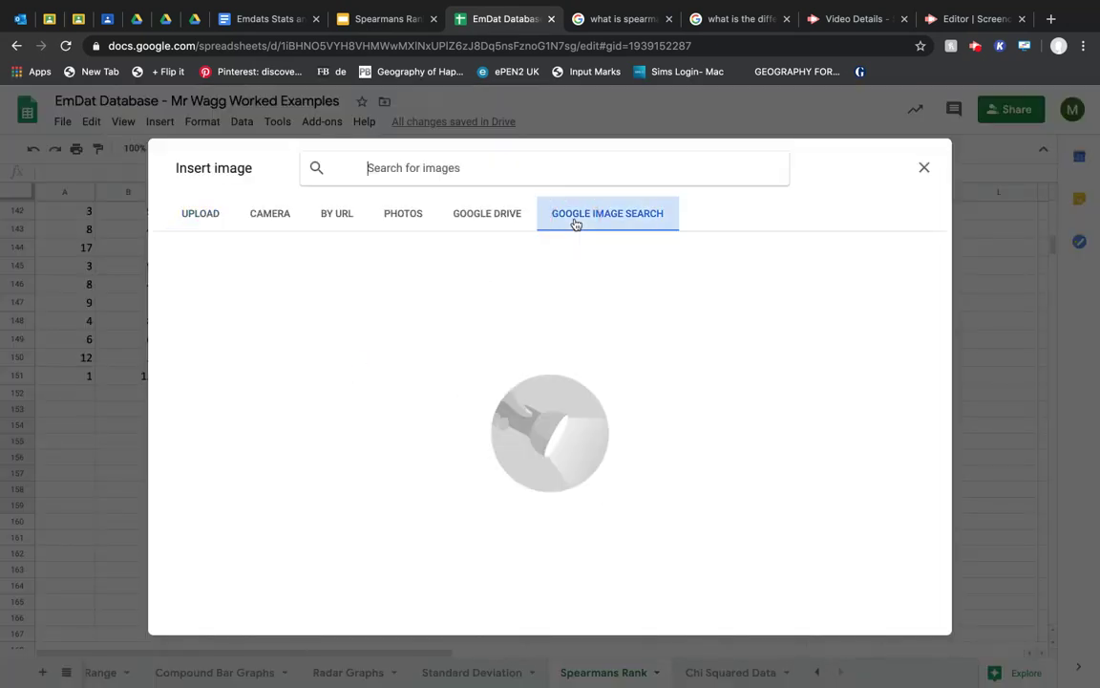
pyautogui.write('Spe')
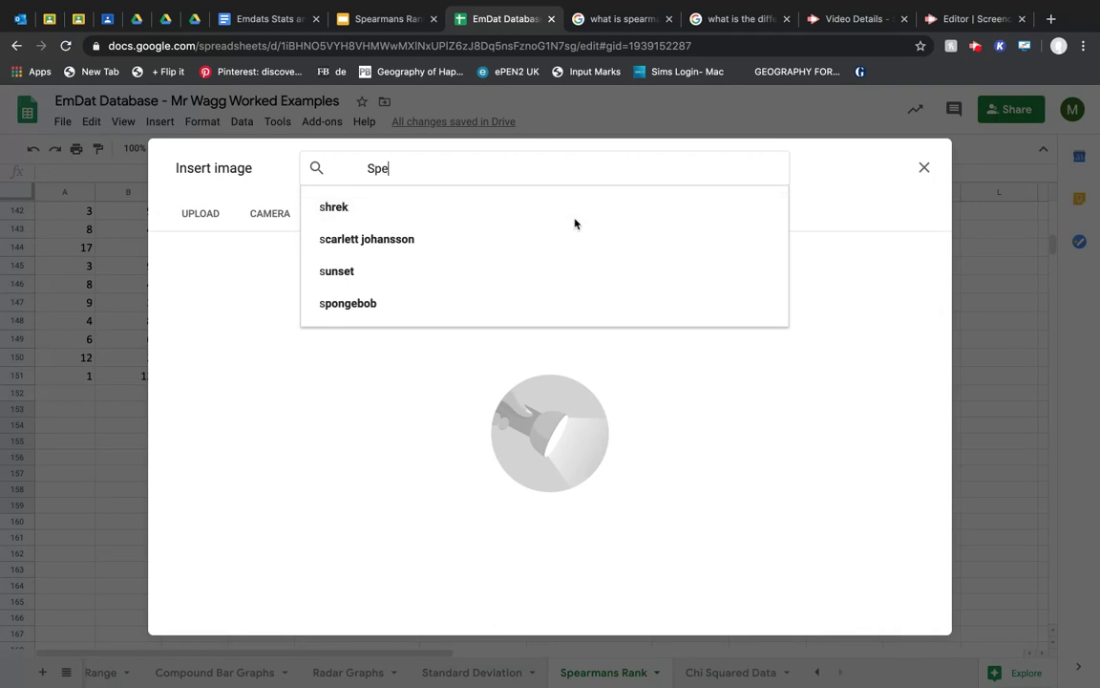
pyautogui.write('armans ranks')
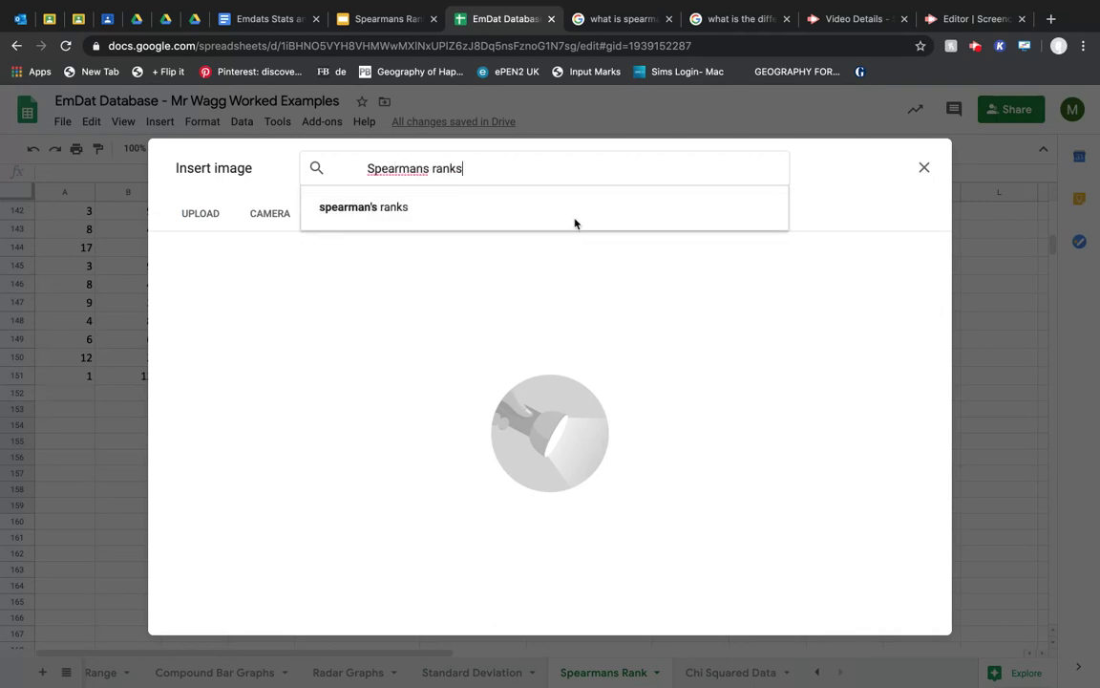
pyautogui.write(' euuation')
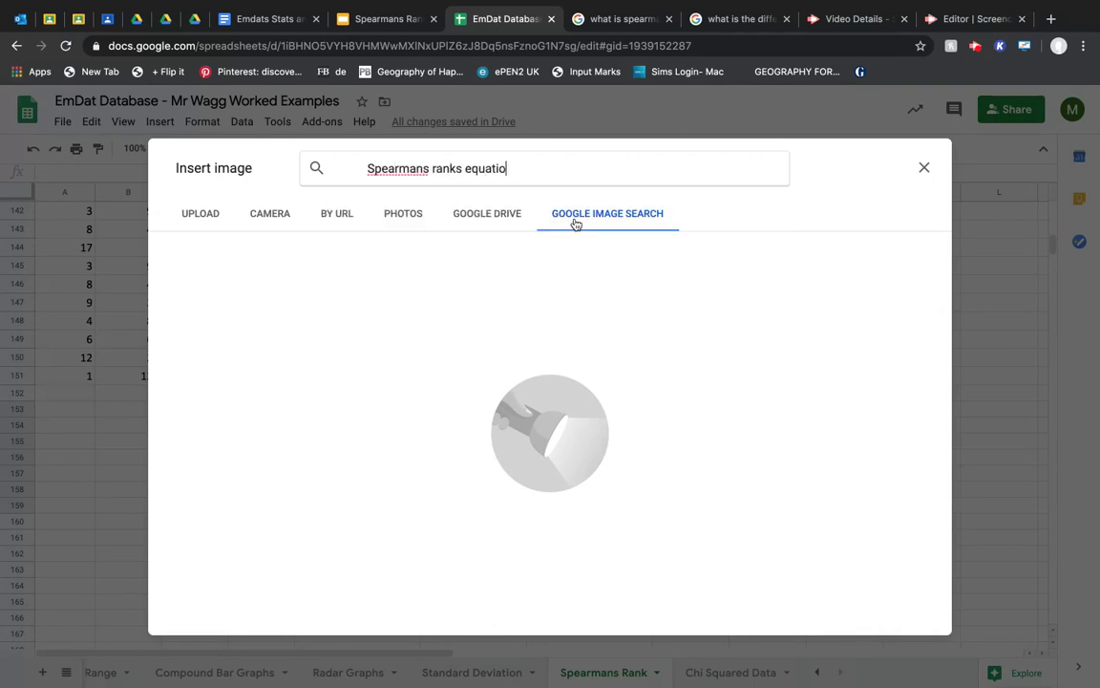
pyautogui.click(429, 168)
pyautogui.press('BackSpace')
pyautogui.press('Return')
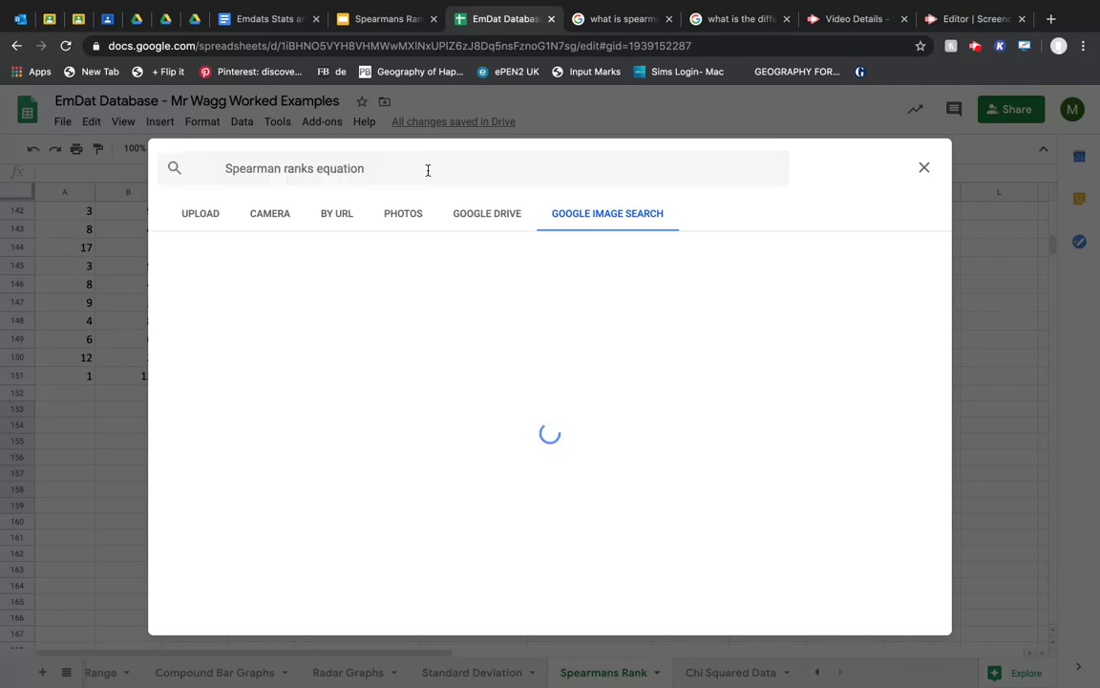
pyautogui.click(366, 285)
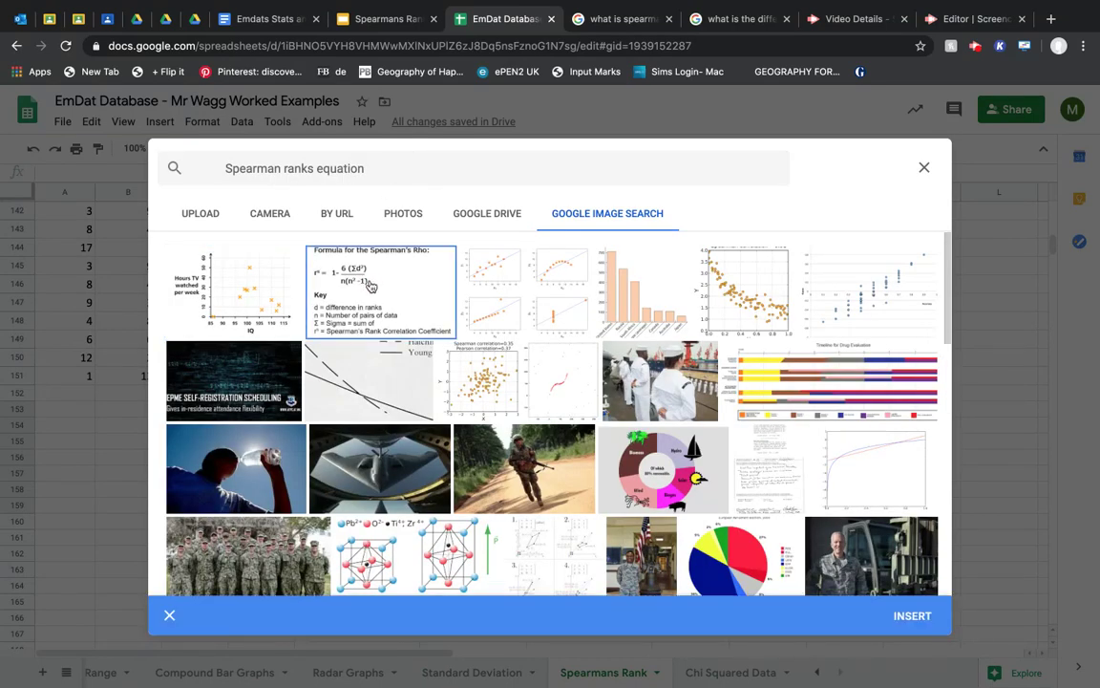
pyautogui.click(912, 616)
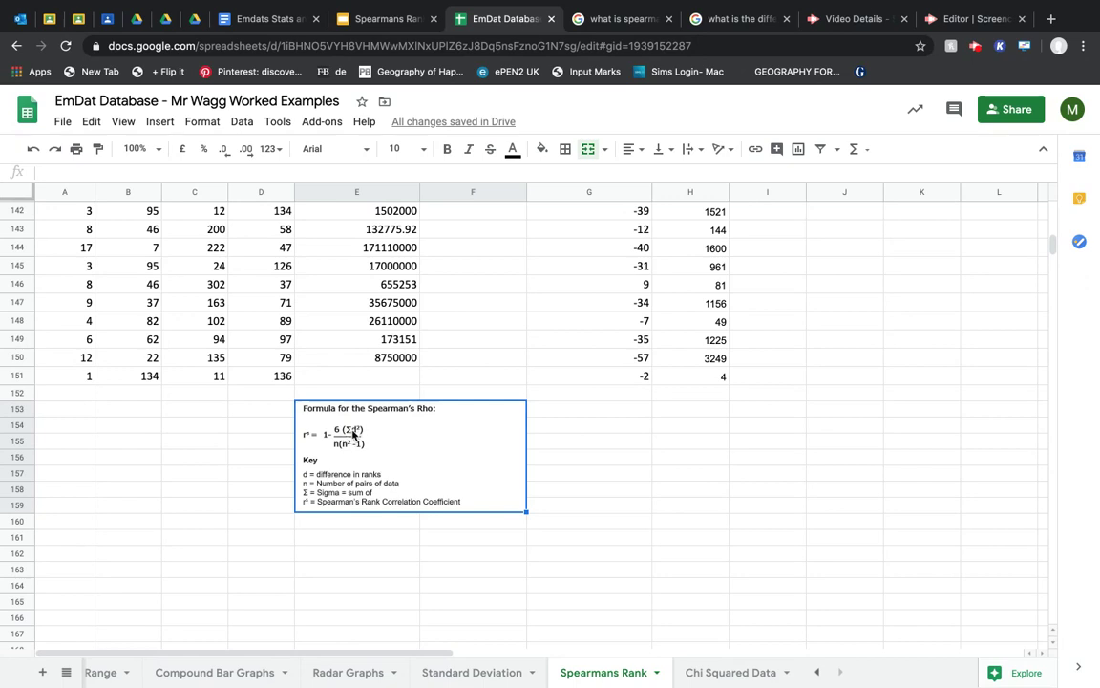
pyautogui.click(712, 392)
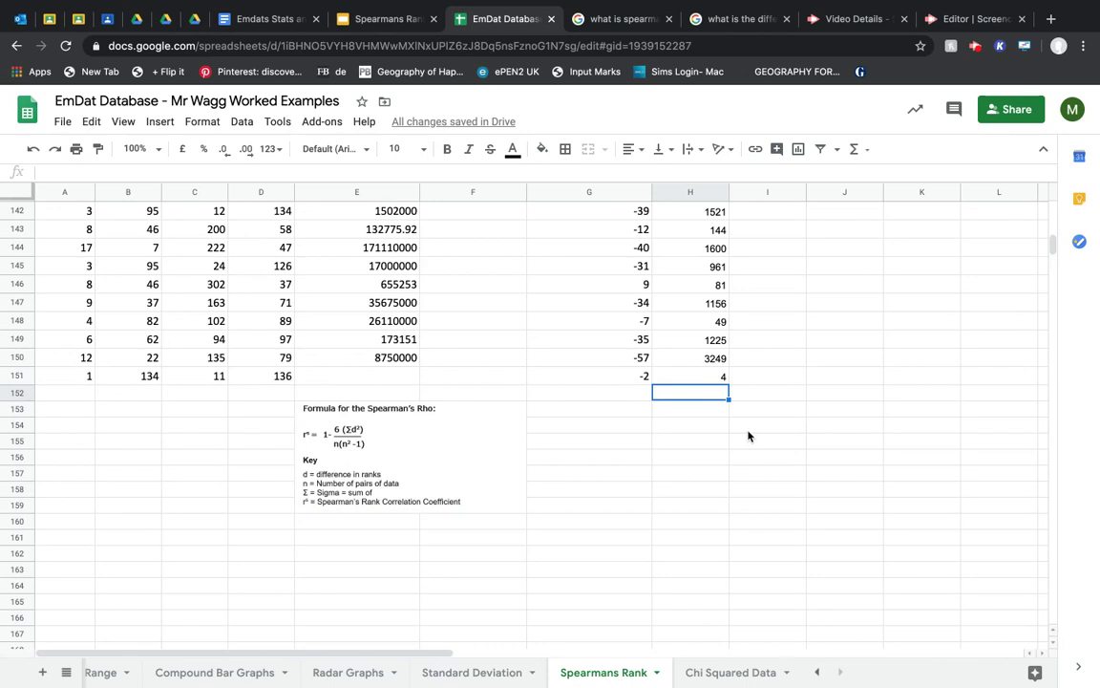
# Total the D² column with =SUM in H152, giving 290421
pyautogui.write('=sum')
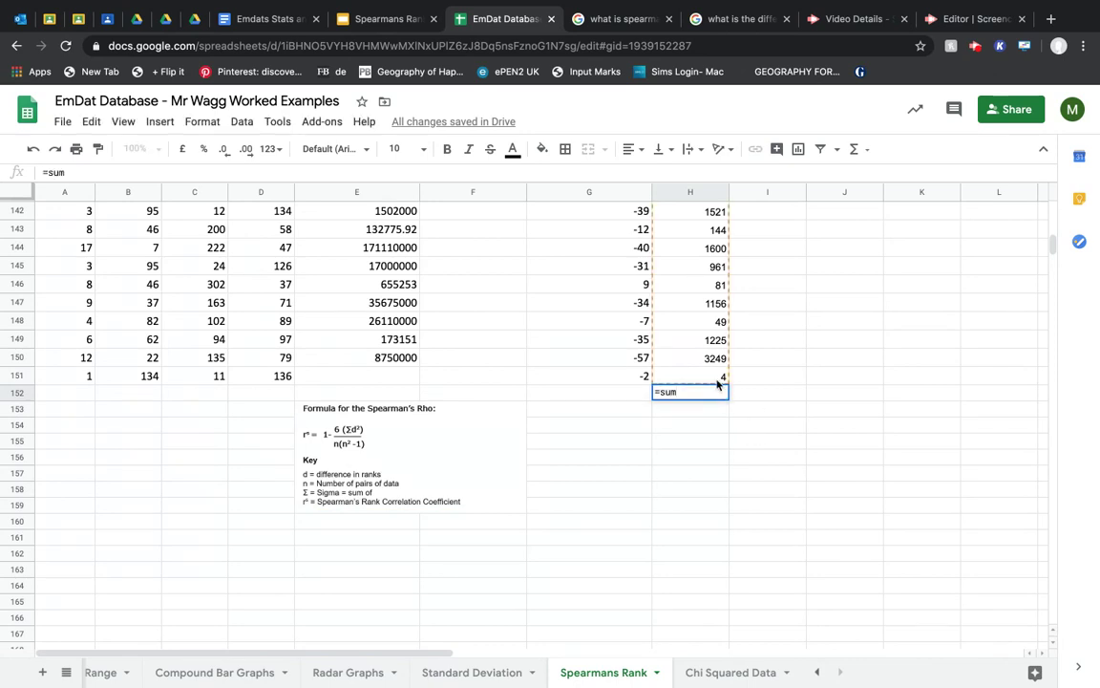
pyautogui.write('(')
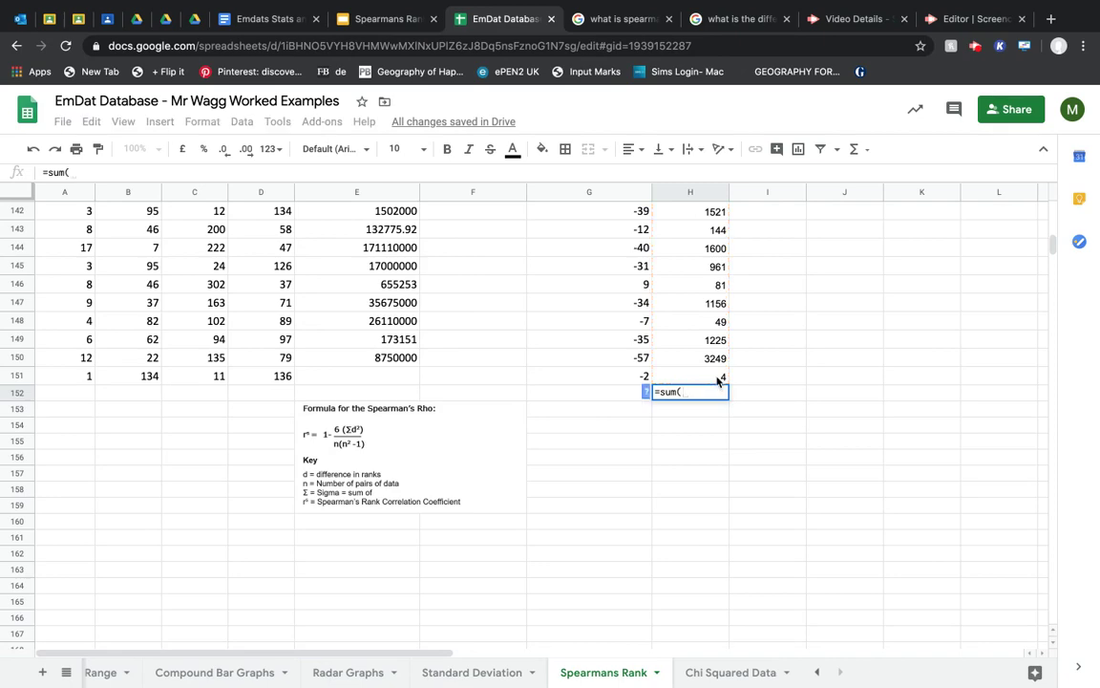
pyautogui.moveTo(719, 374); pyautogui.dragTo(696, 259)
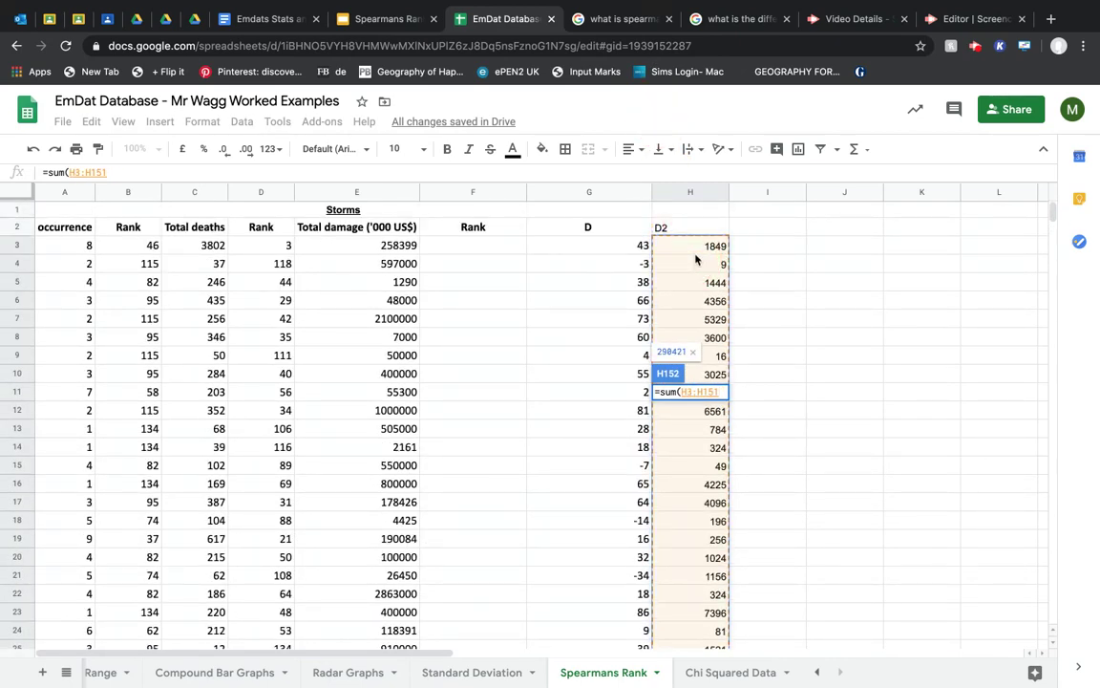
pyautogui.press('Return')
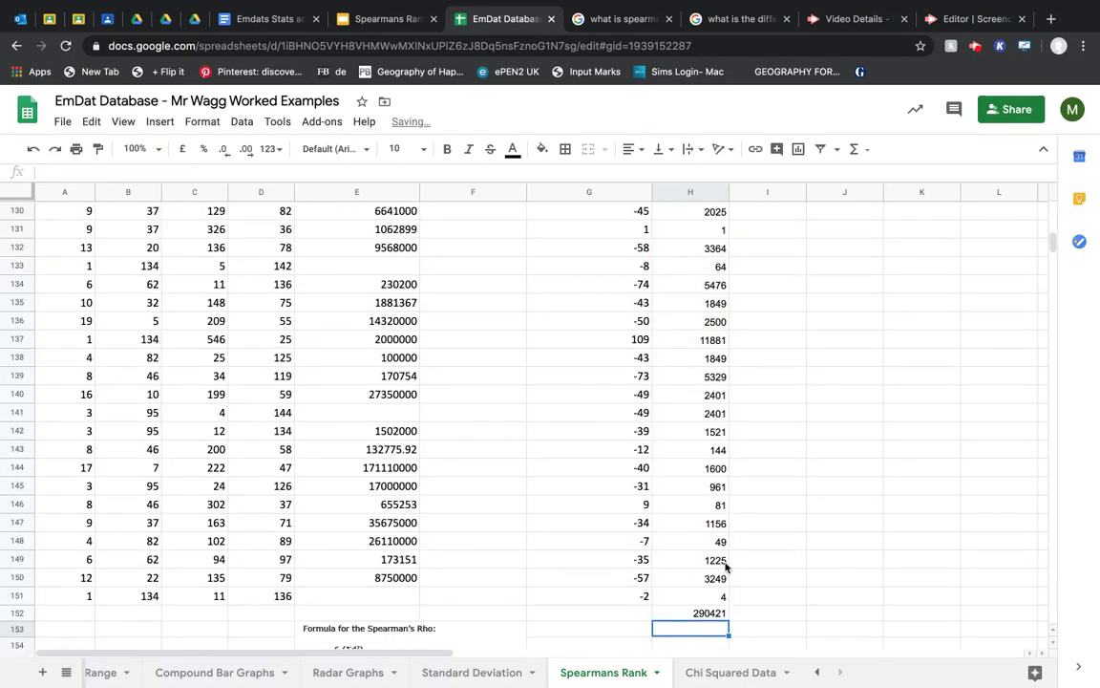
# Check column A's data from A3 down to row 151, then select A152 for the pair count
pyautogui.scroll(-2, 684, 619)
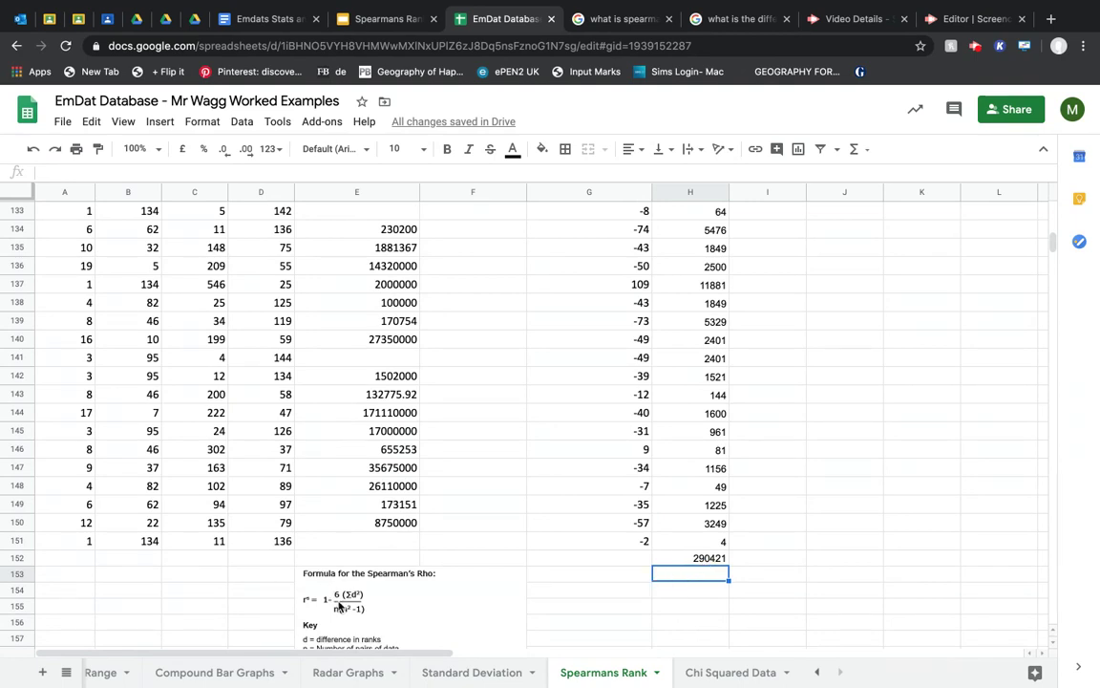
pyautogui.scroll(-3, 356, 626)
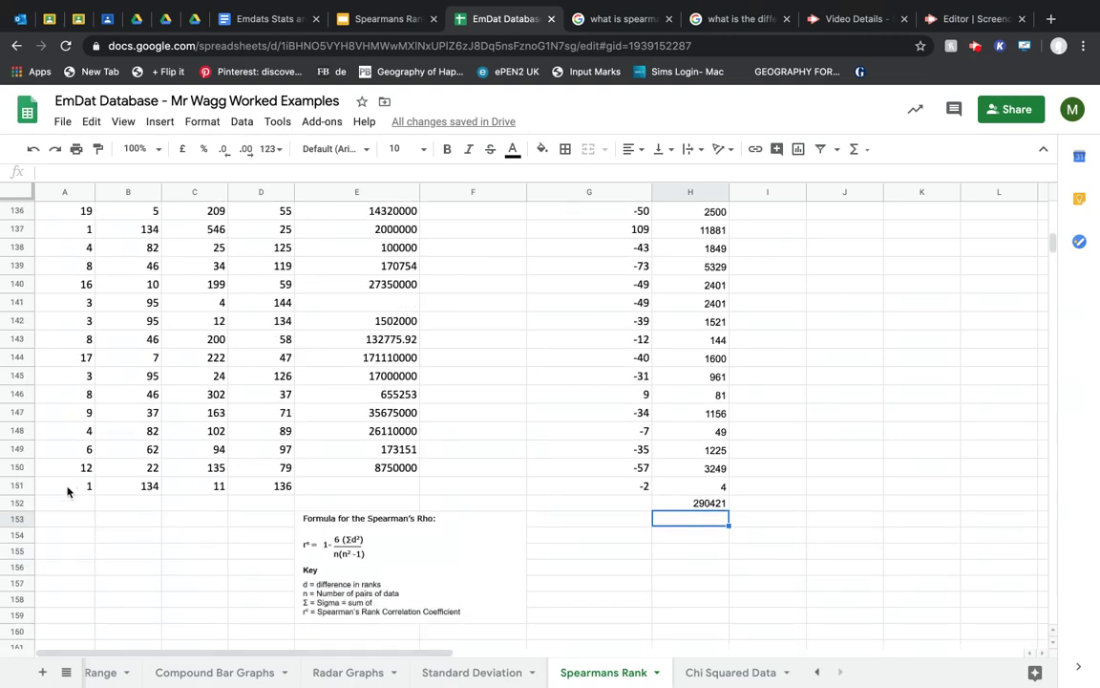
pyautogui.moveTo(72, 486); pyautogui.dragTo(72, 468)
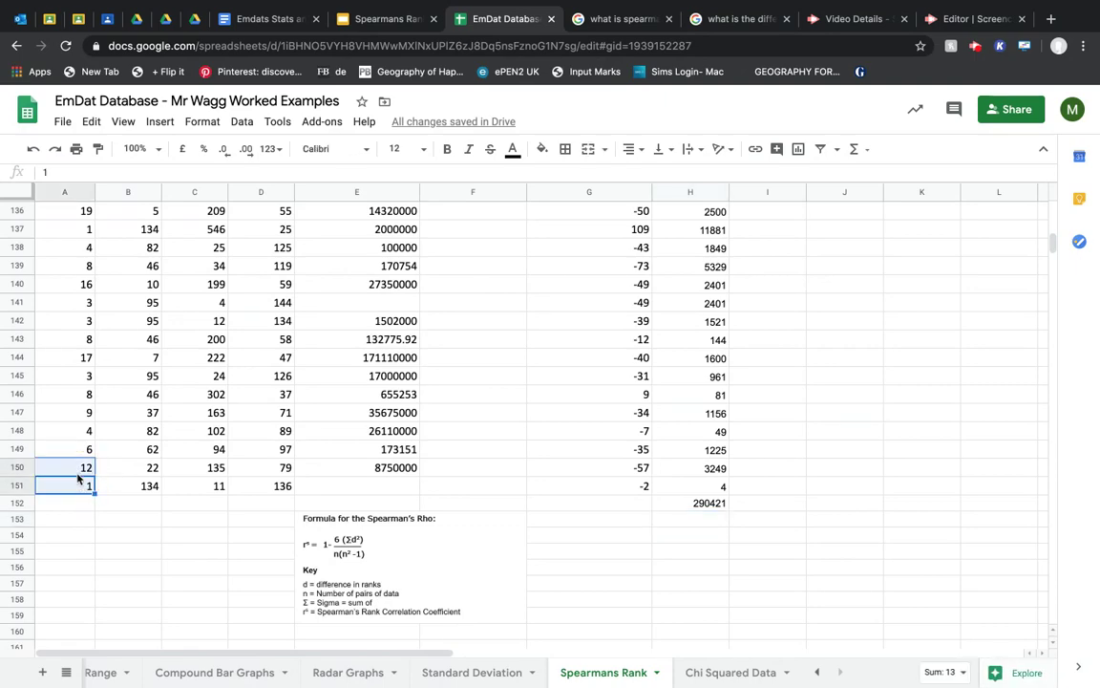
pyautogui.click(14, 486)
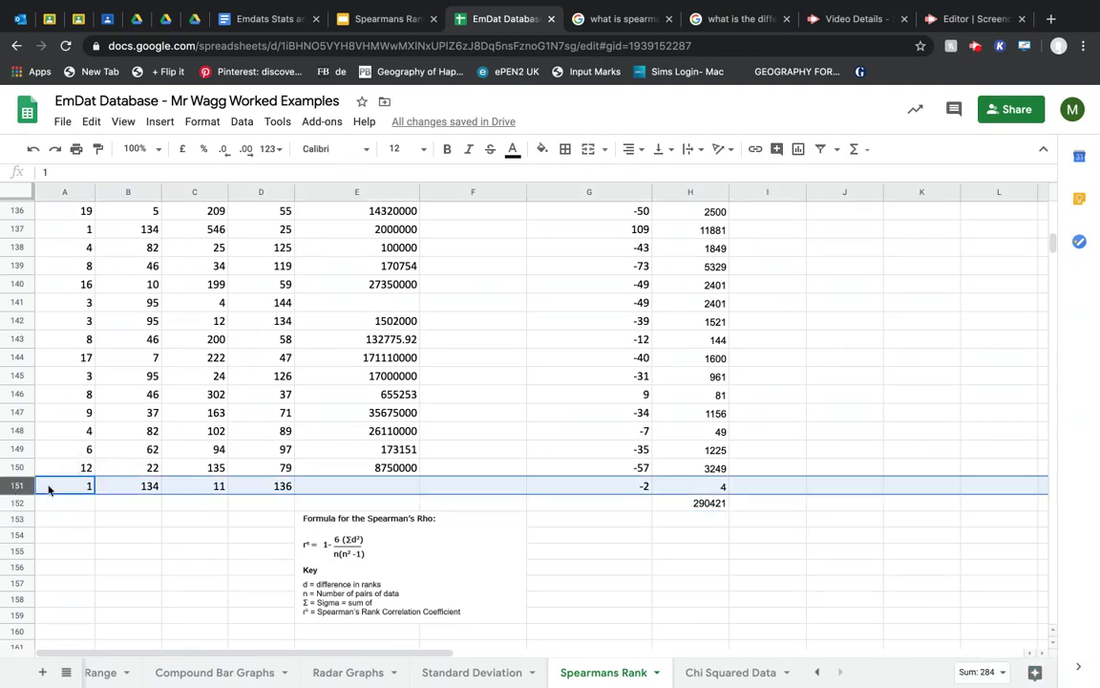
pyautogui.scroll(10, 69, 492)
pyautogui.scroll(20, 69, 490)
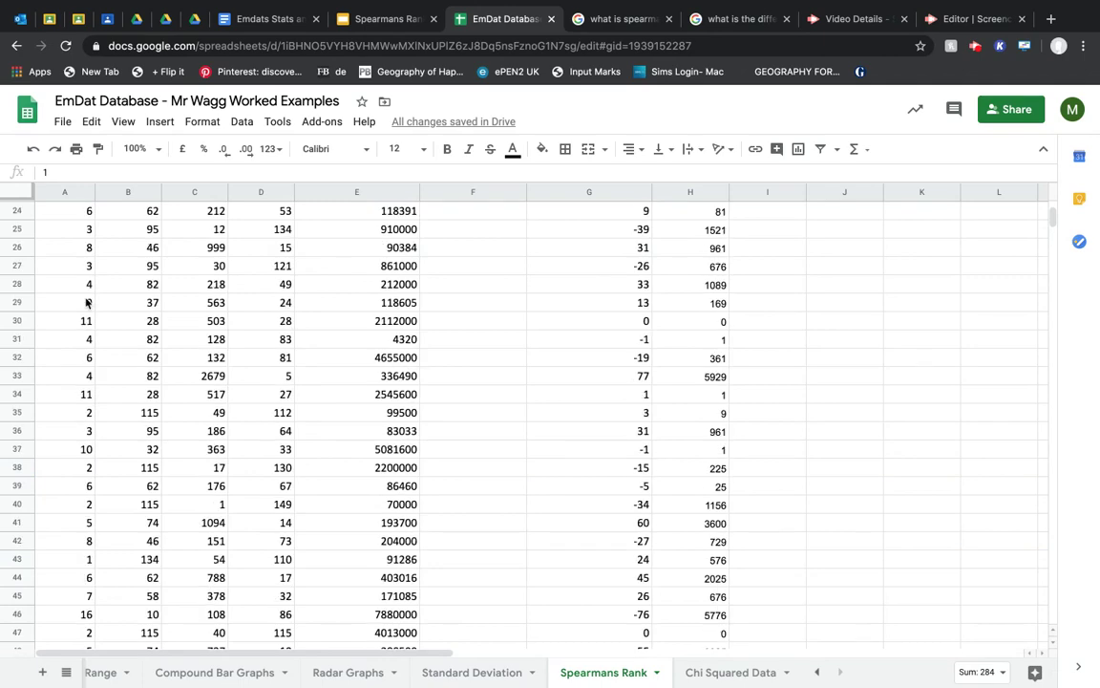
pyautogui.click(53, 247)
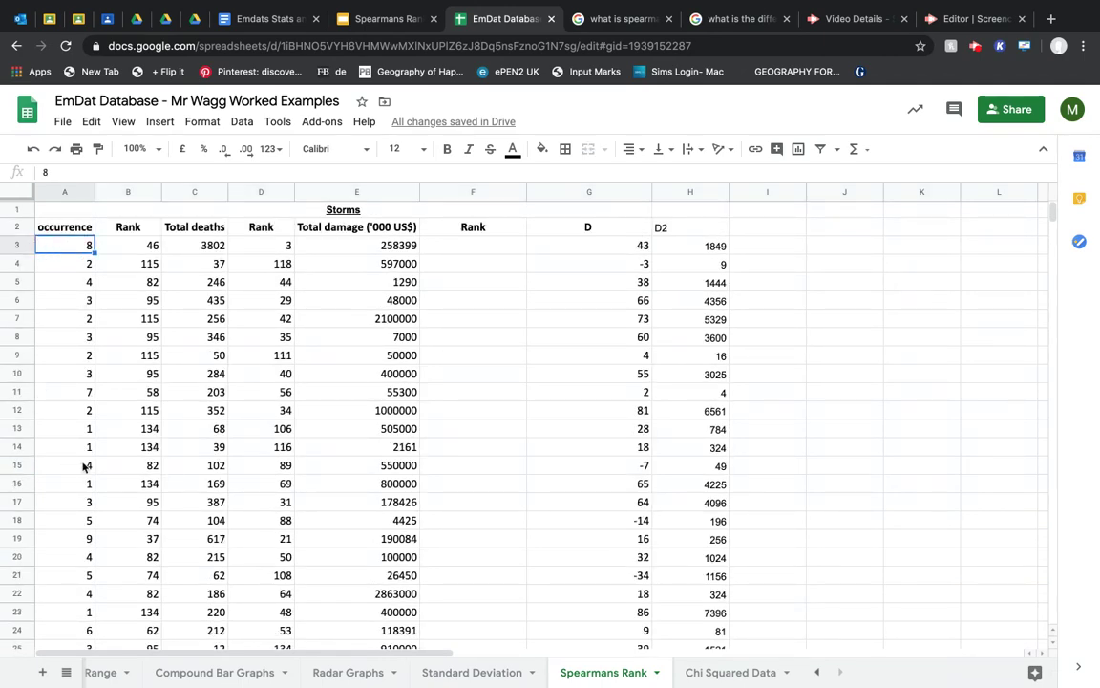
pyautogui.scroll(-20, 88, 404)
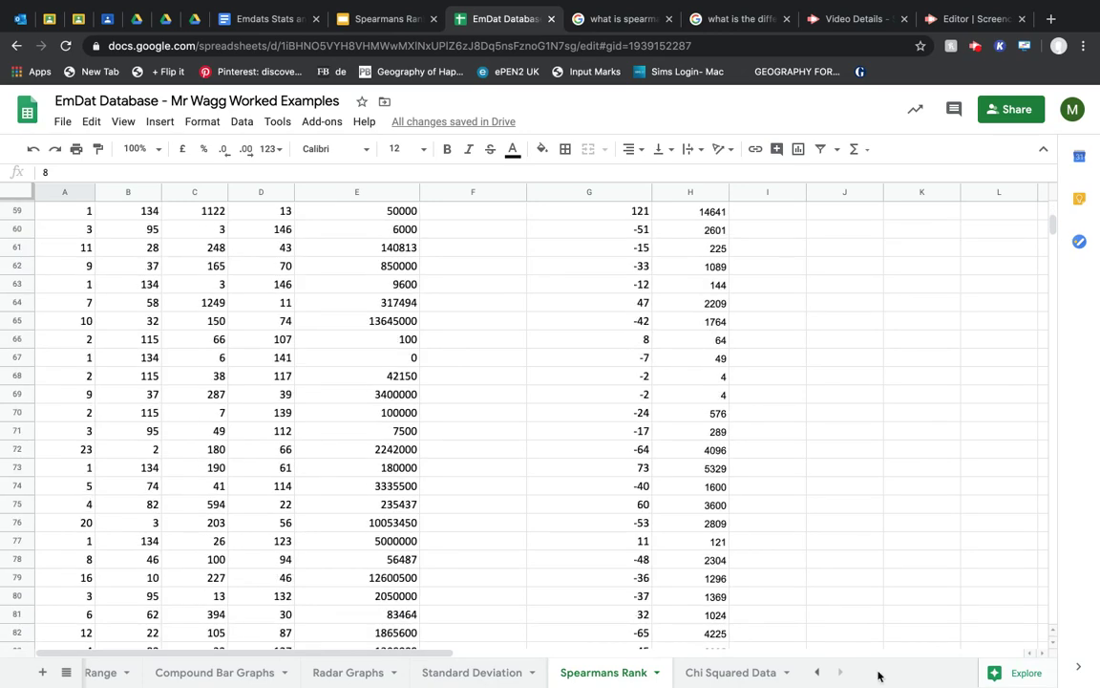
pyautogui.scroll(-20, 27, 533)
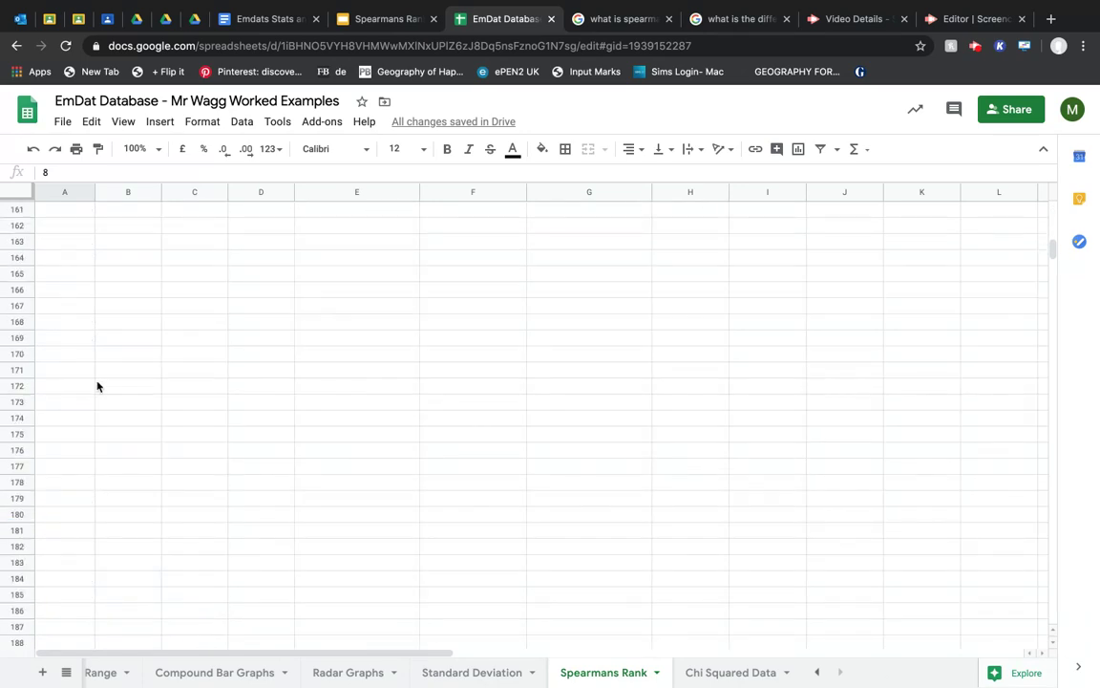
pyautogui.scroll(11, 98, 386)
pyautogui.click(74, 540)
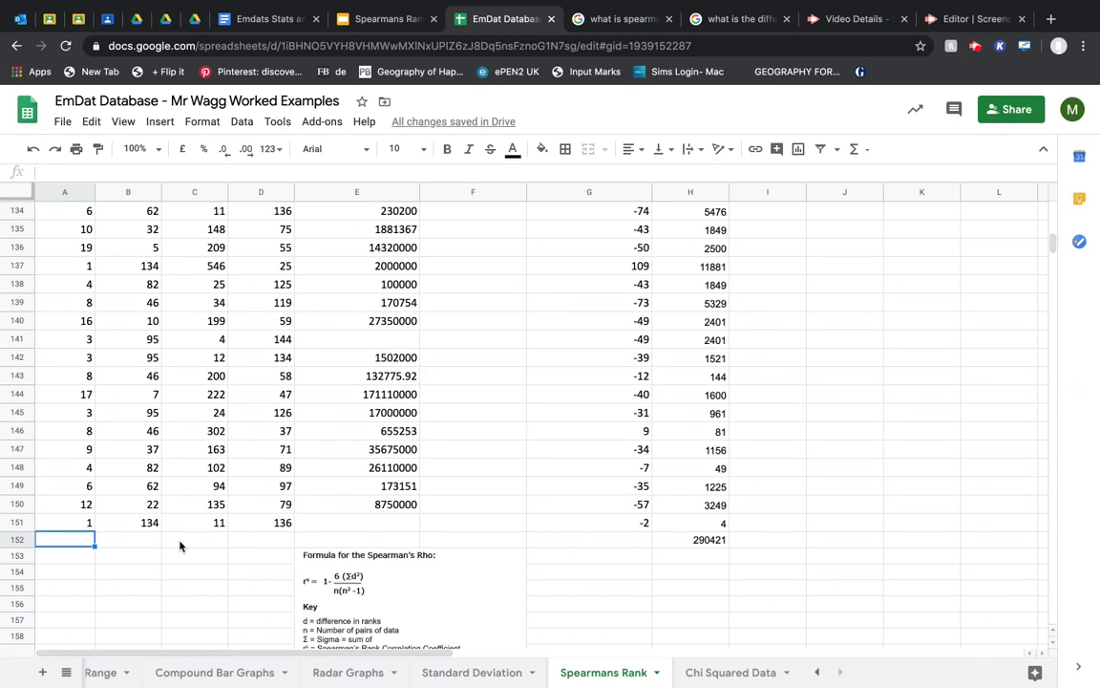
# Enter =COUNT(A3:A151) in A152, giving n = 149 data pairs
pyautogui.write('=count')
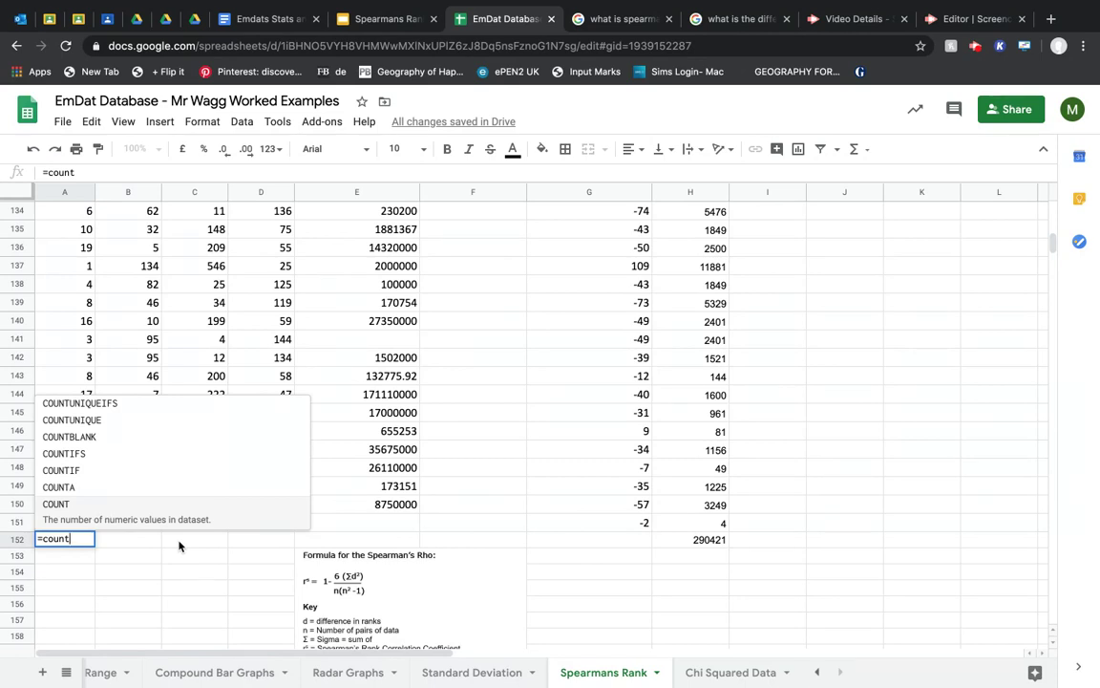
pyautogui.click(116, 525)
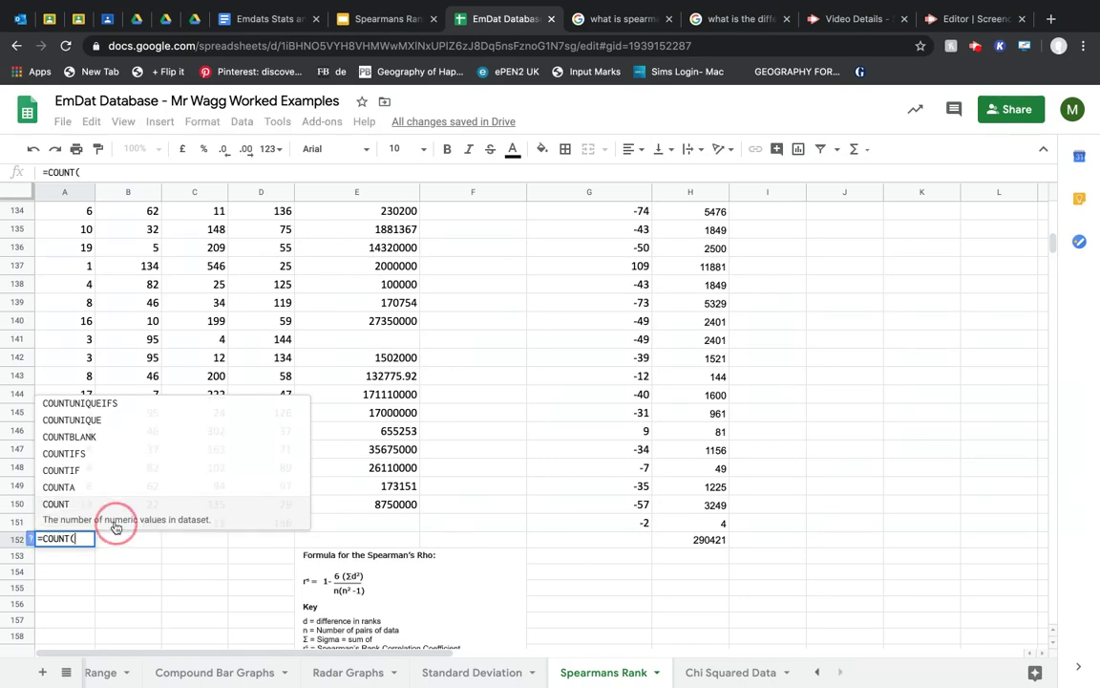
pyautogui.moveTo(84, 522); pyautogui.dragTo(60, 251)
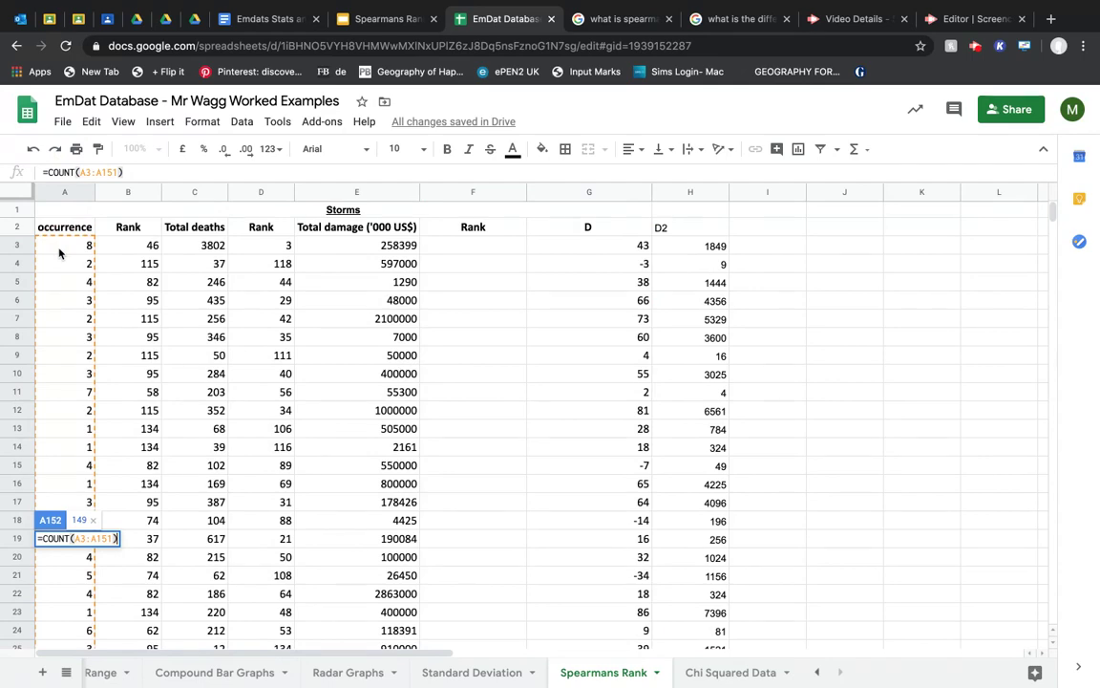
pyautogui.press('Return')
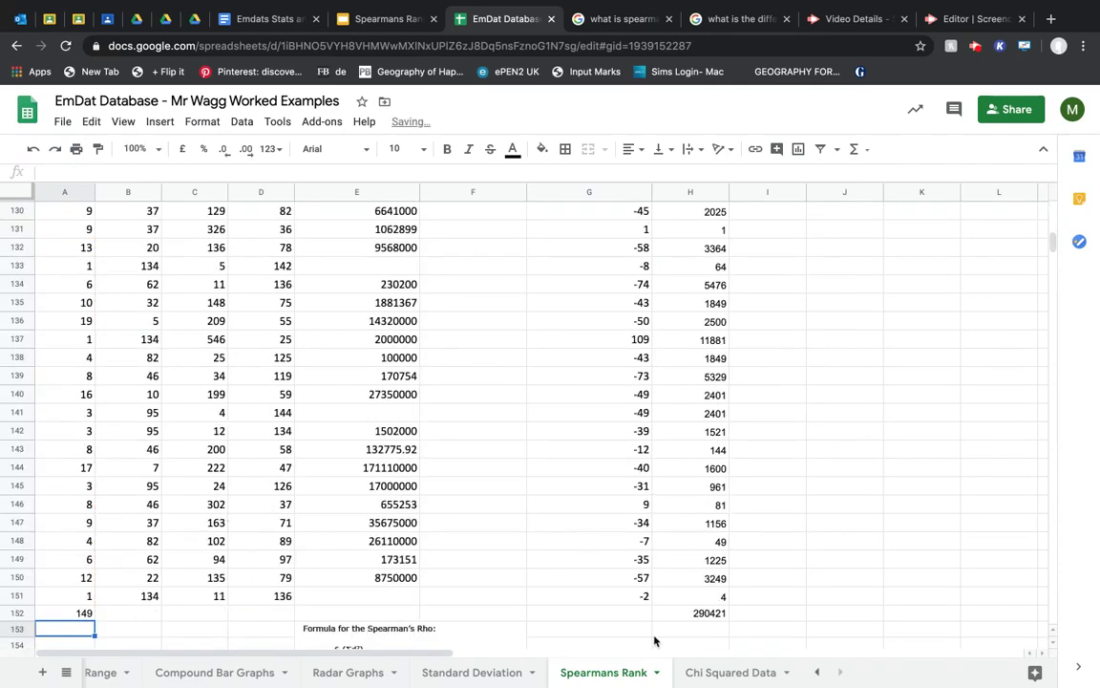
pyautogui.scroll(-1, 594, 635)
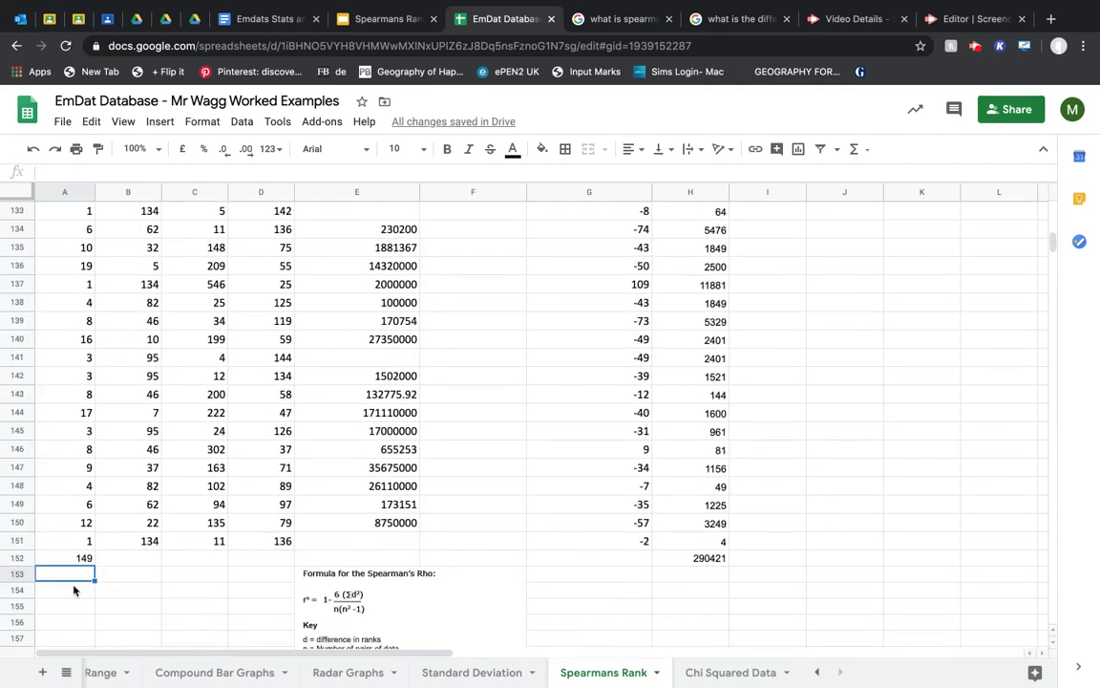
pyautogui.scroll(-1, 354, 554)
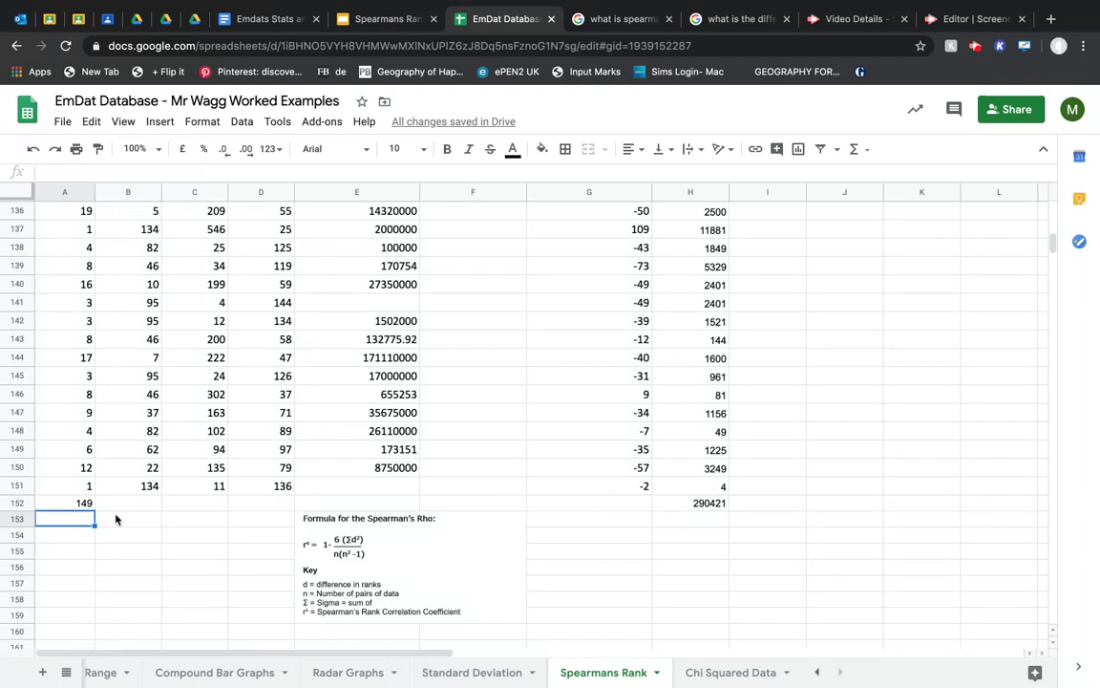
# Begin the rho formula in H153 as =1-(6*H152)/ using the D² total
pyautogui.click(694, 520)
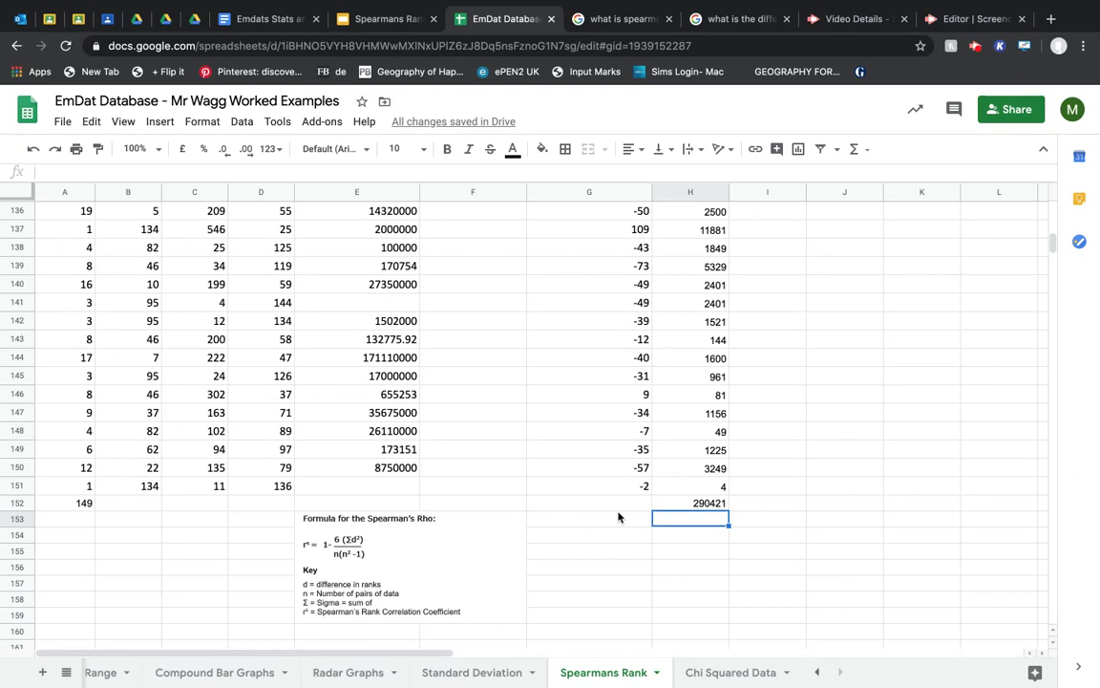
pyautogui.write('=')
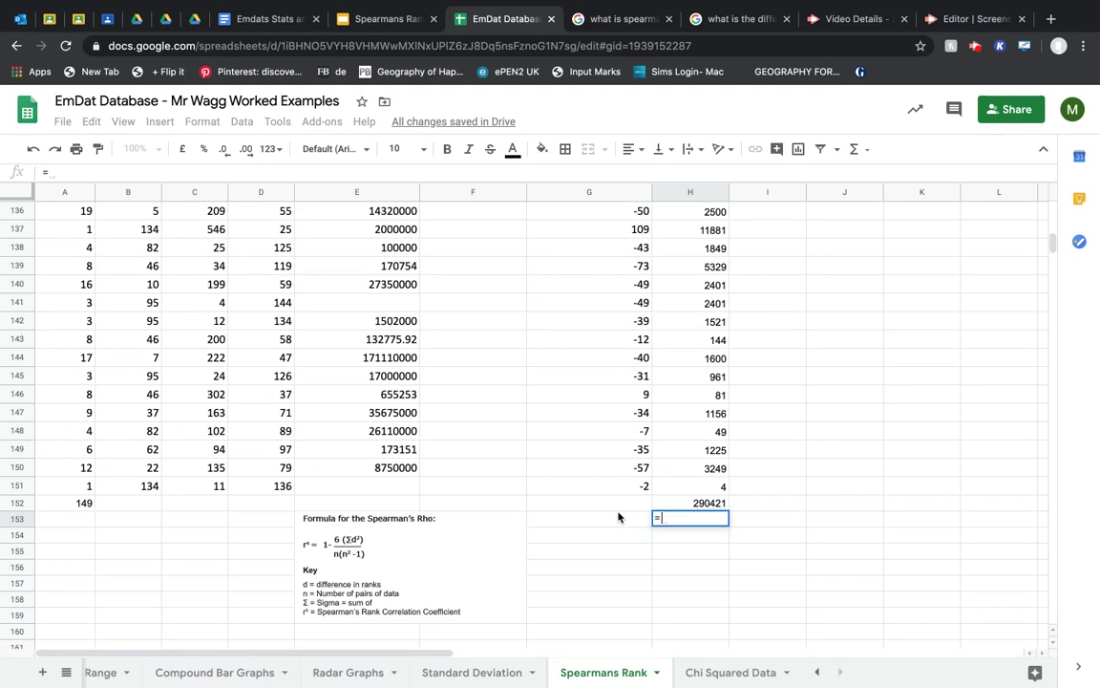
pyautogui.write('1-(6')
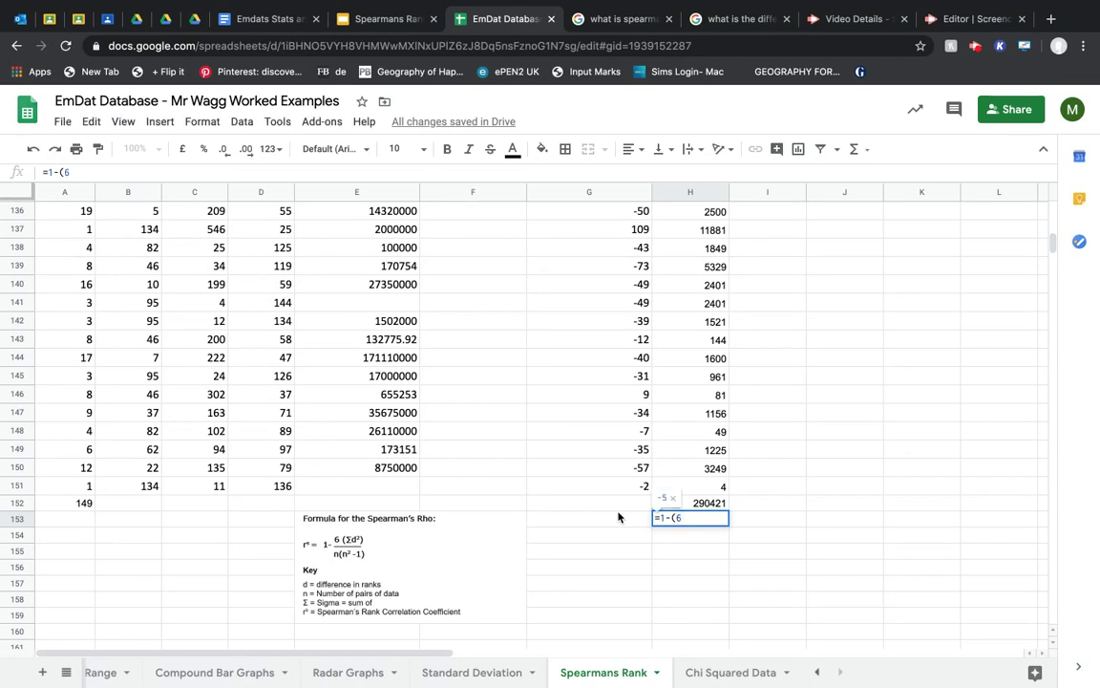
pyautogui.write('*')
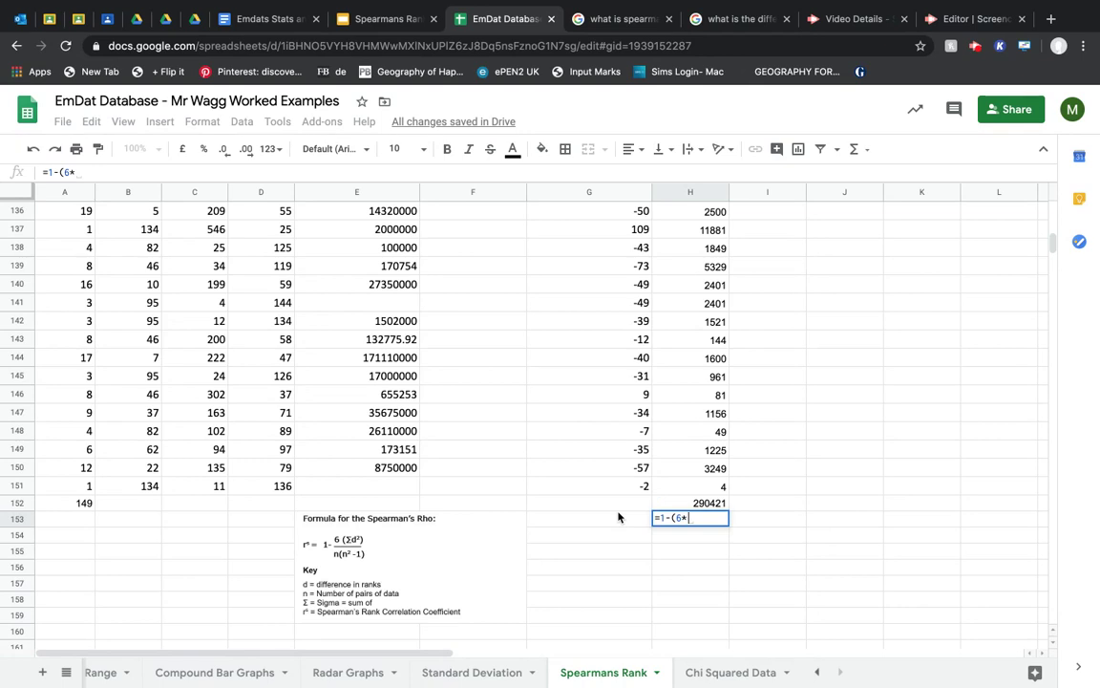
pyautogui.click(680, 504)
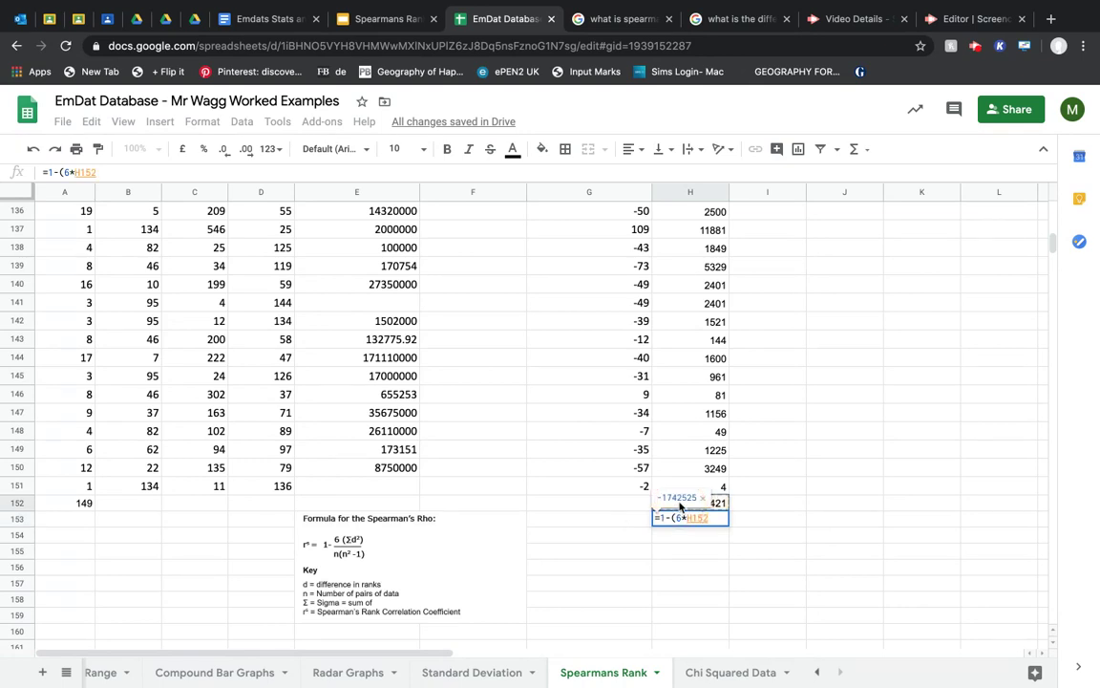
pyautogui.write(')')
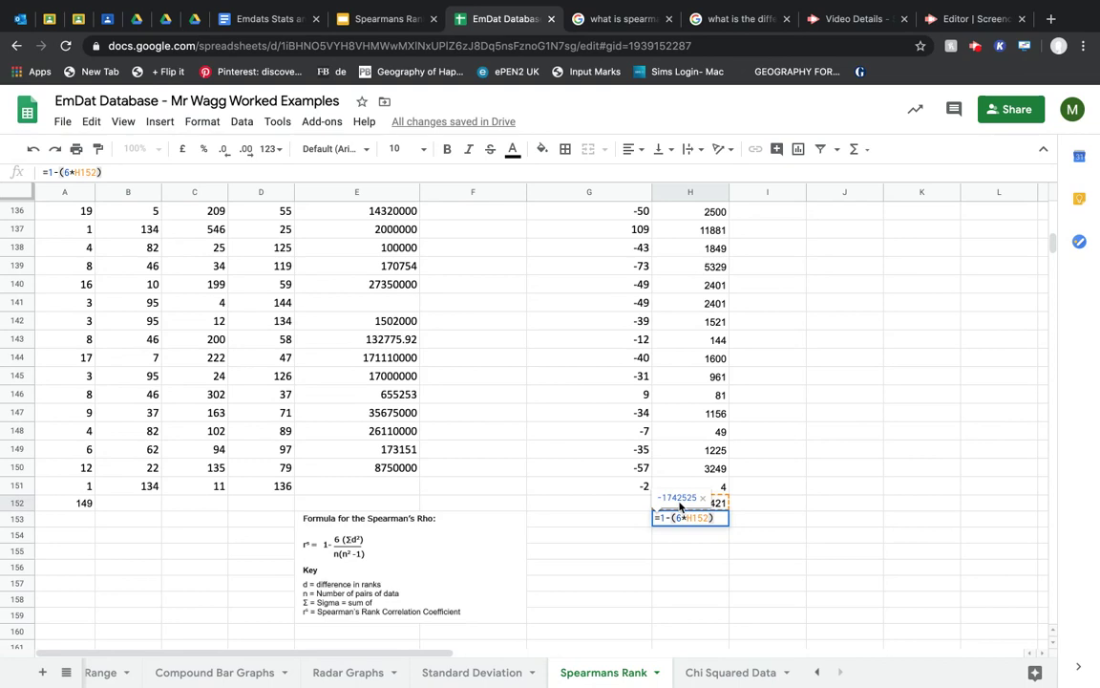
pyautogui.write('/')
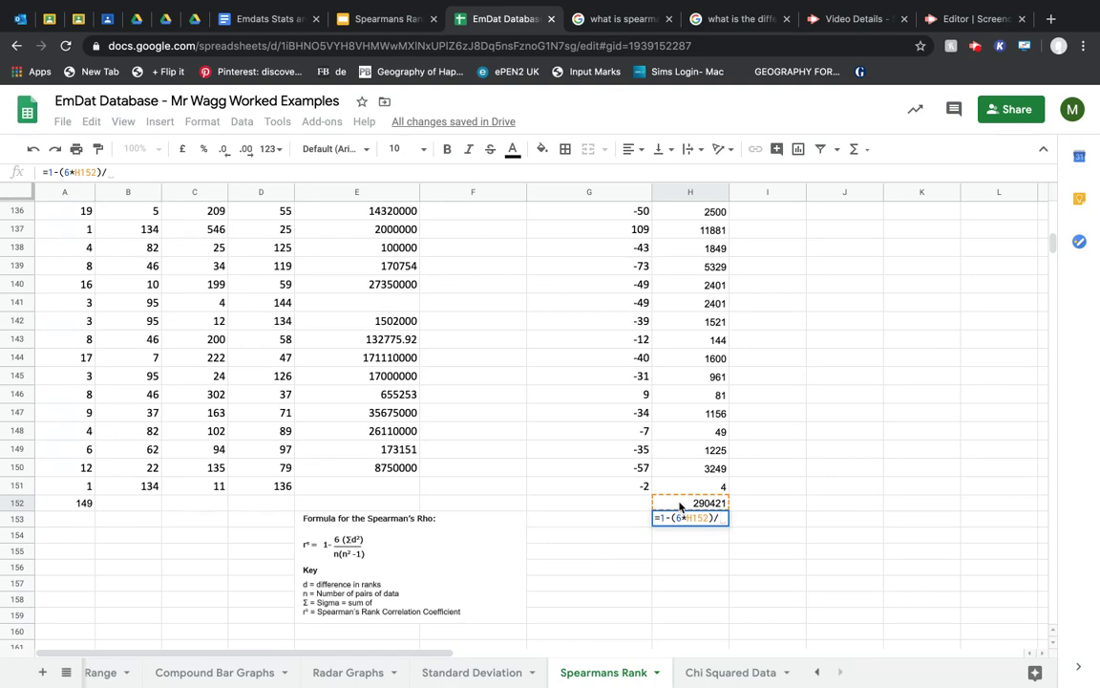
# Complete the denominator as A152(A152^2-1) and commit; H153 shows #NAME?
pyautogui.write('(')
pyautogui.click(86, 503)
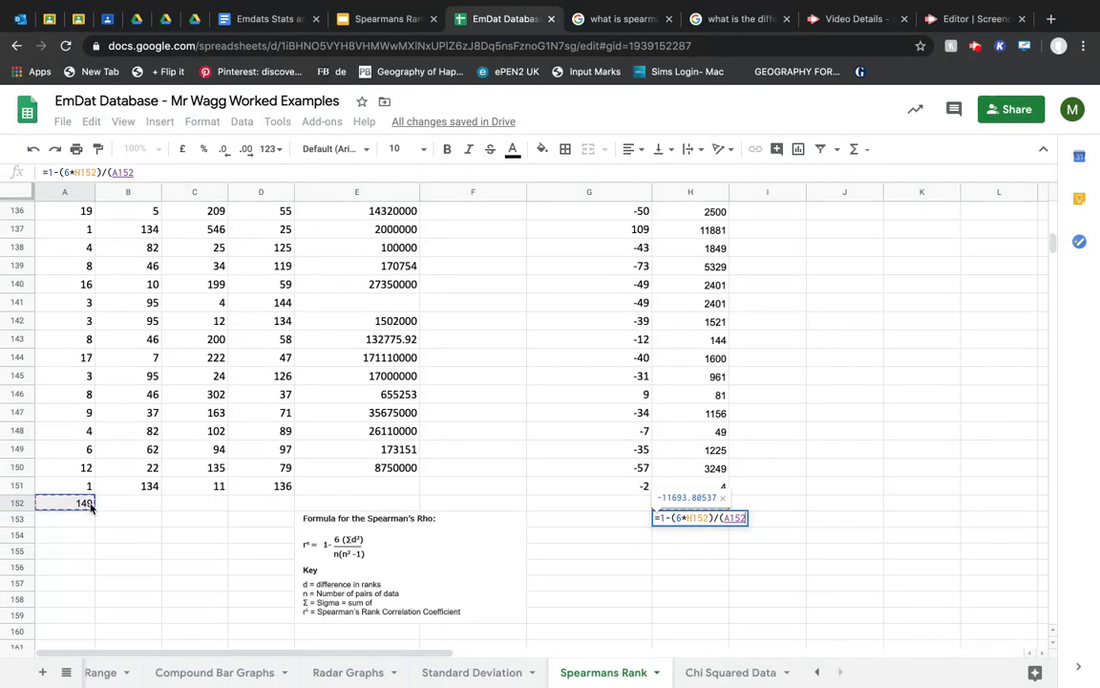
pyautogui.write('(')
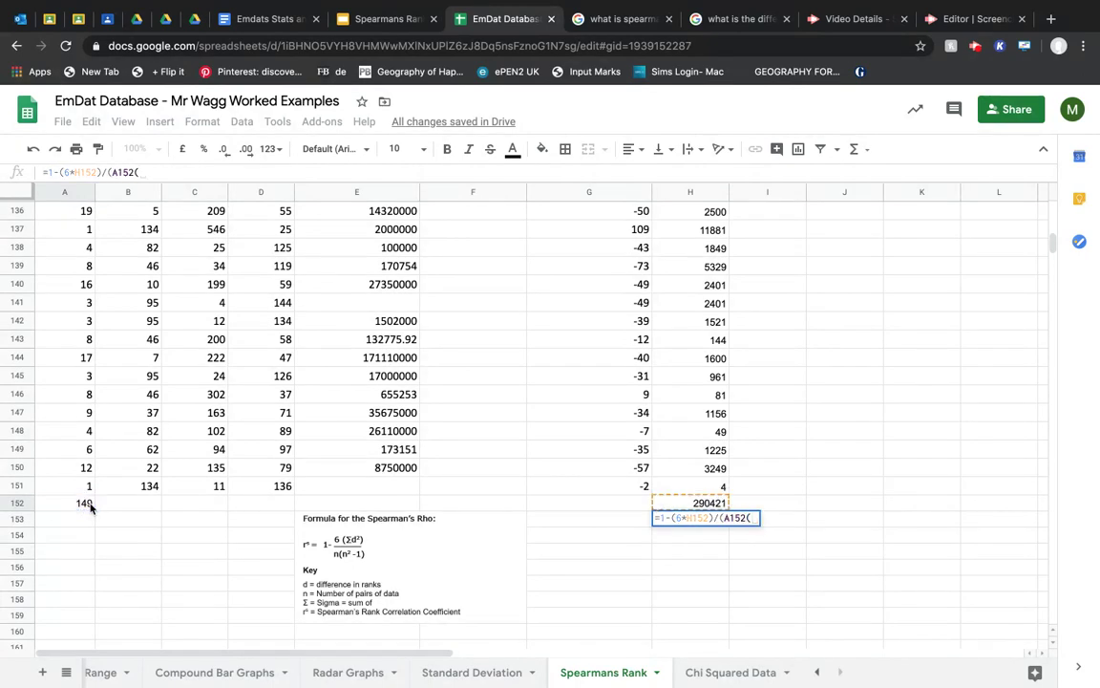
pyautogui.click(68, 506)
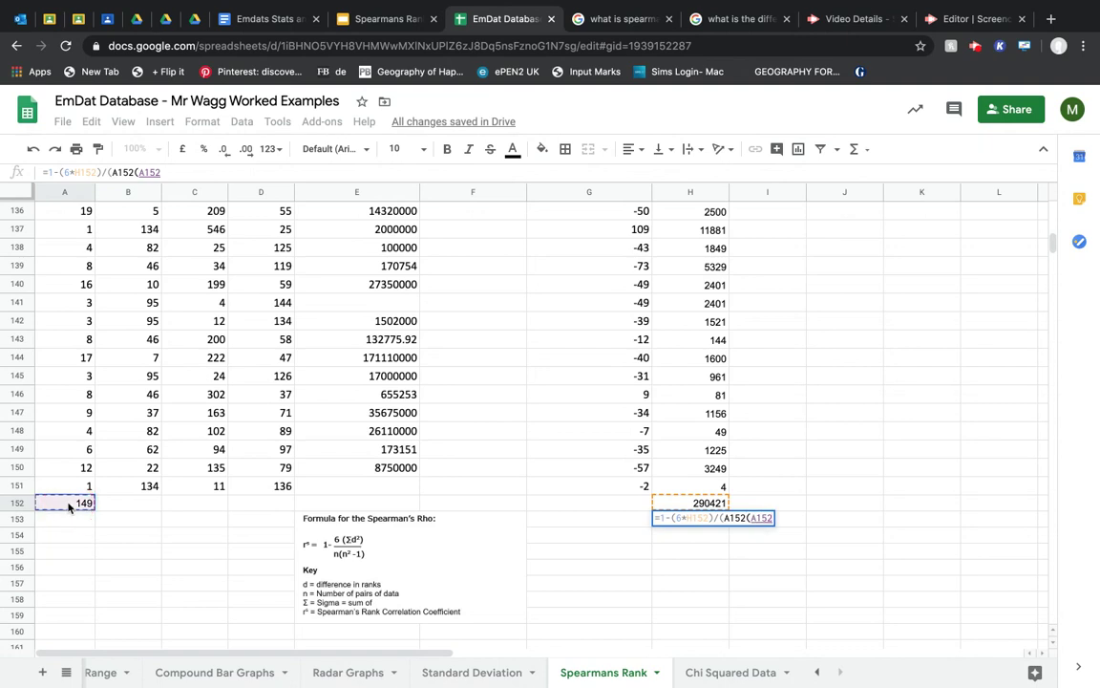
pyautogui.write('^')
pyautogui.write('2)')
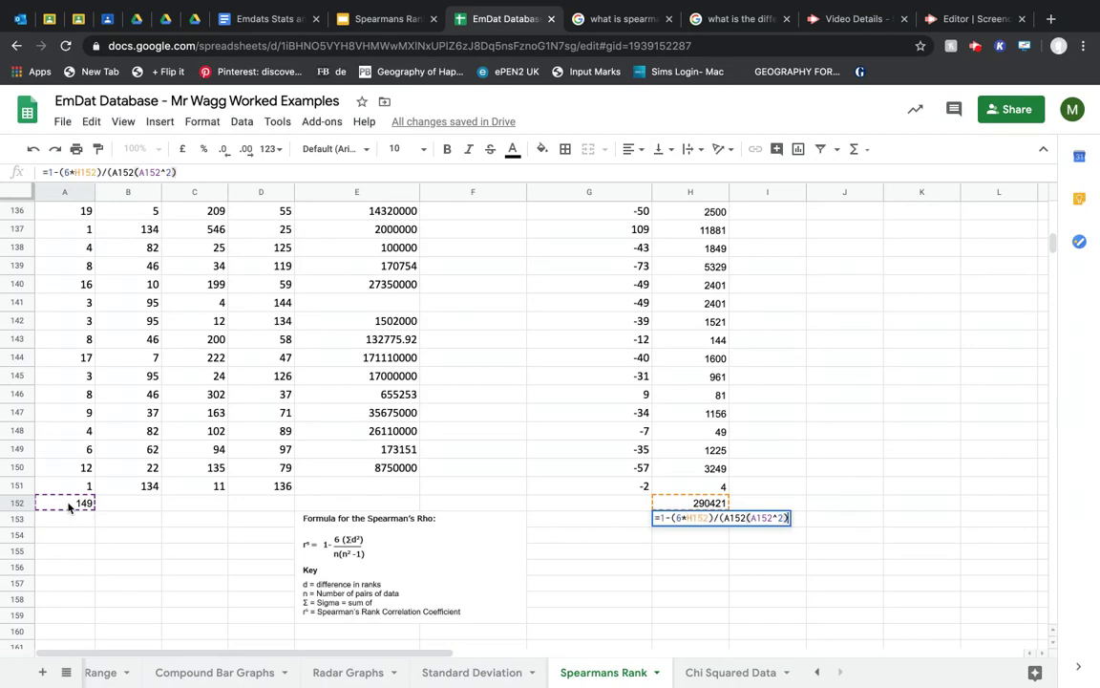
pyautogui.write(')')
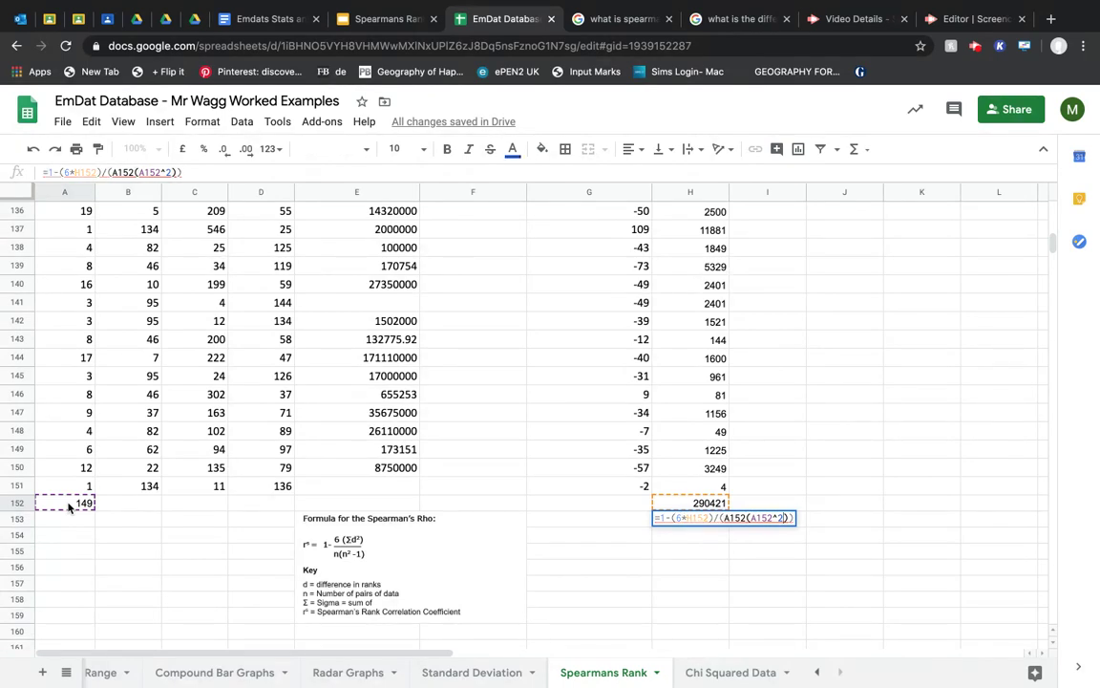
pyautogui.write('-1')
pyautogui.press('Right')
pyautogui.press('Right')
pyautogui.press('Right')
pyautogui.press('Right')
pyautogui.press('Right')
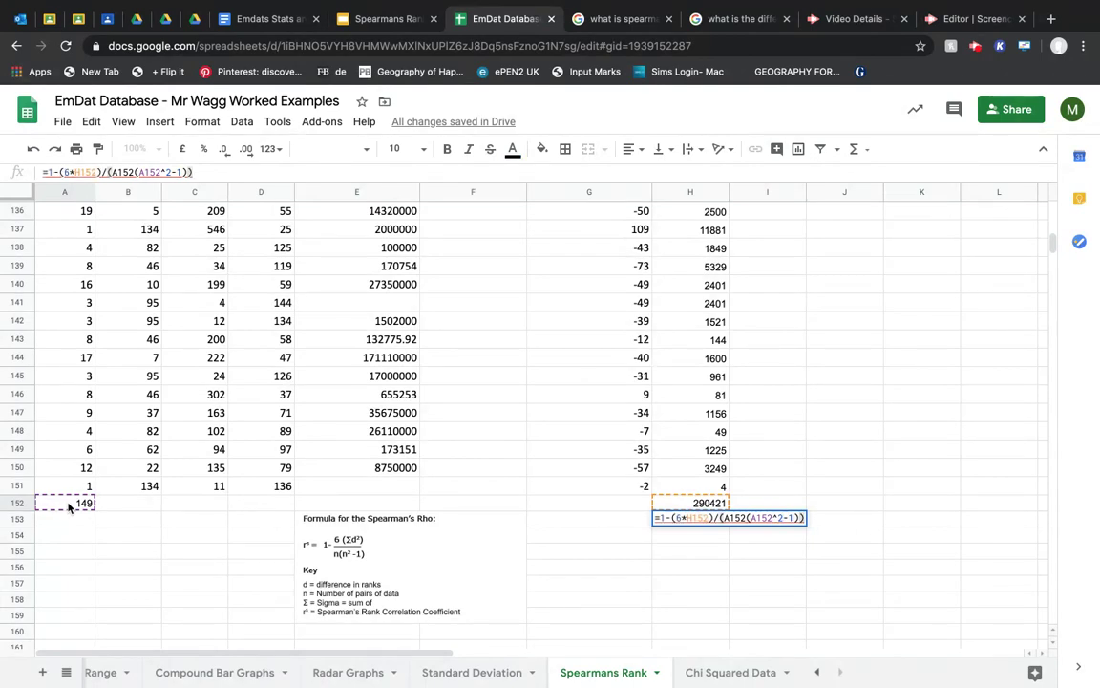
pyautogui.press('Return')
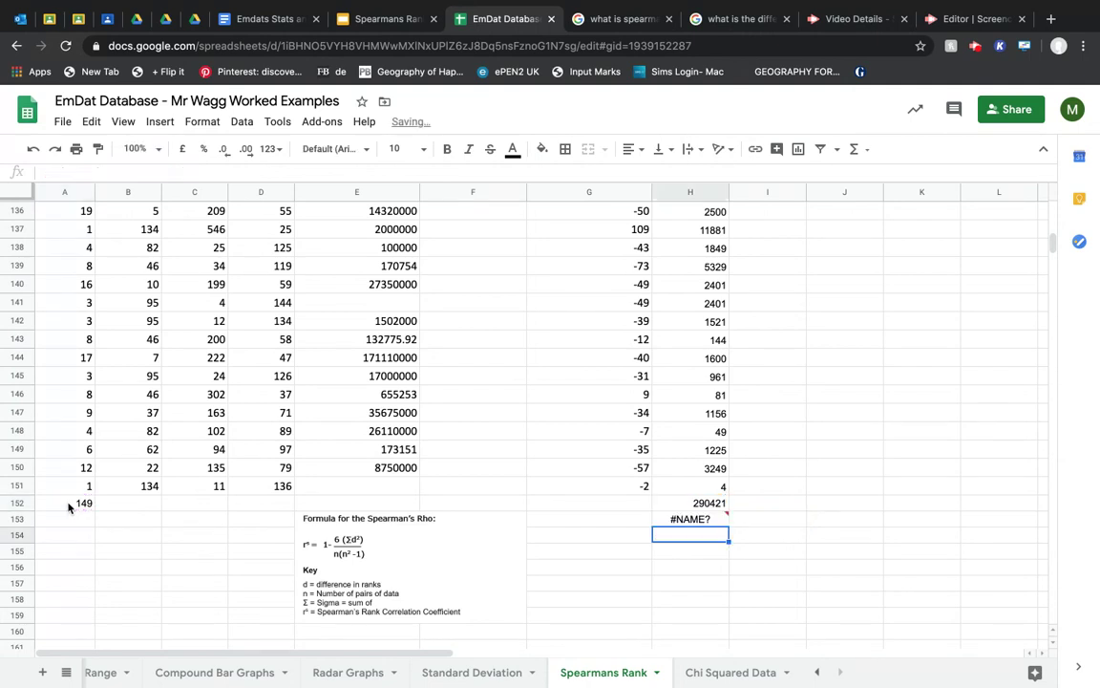
# Add a missing bracket to the H153 rho formula, which still returns #NAME?
pyautogui.click(690, 521)
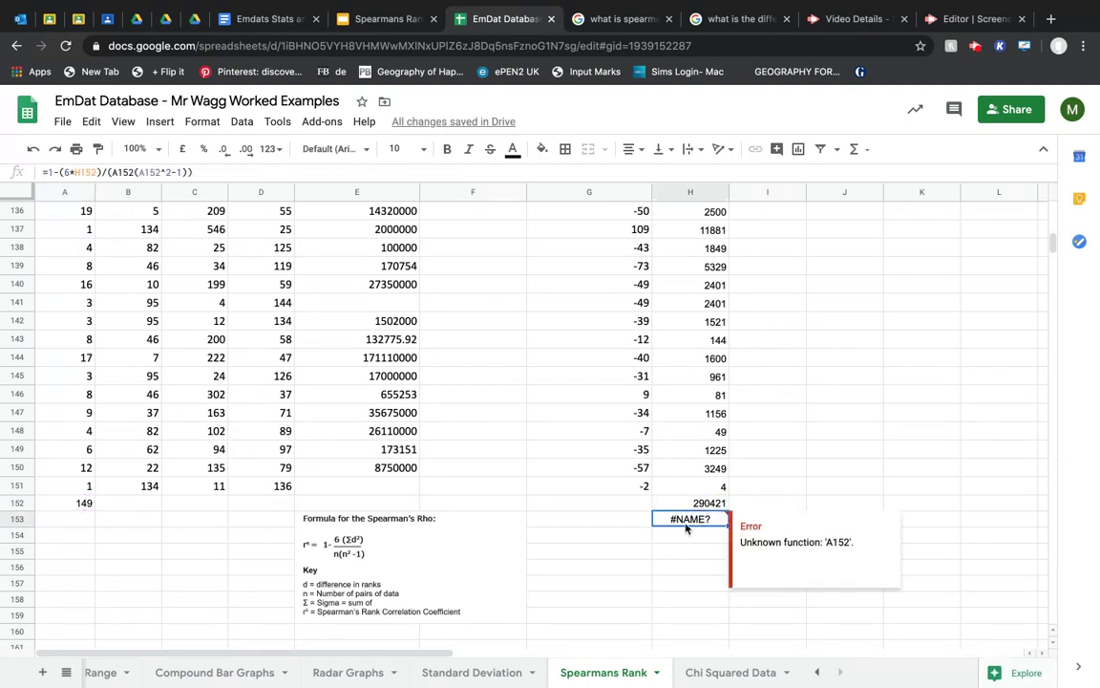
pyautogui.click(49, 172)
pyautogui.write('1')
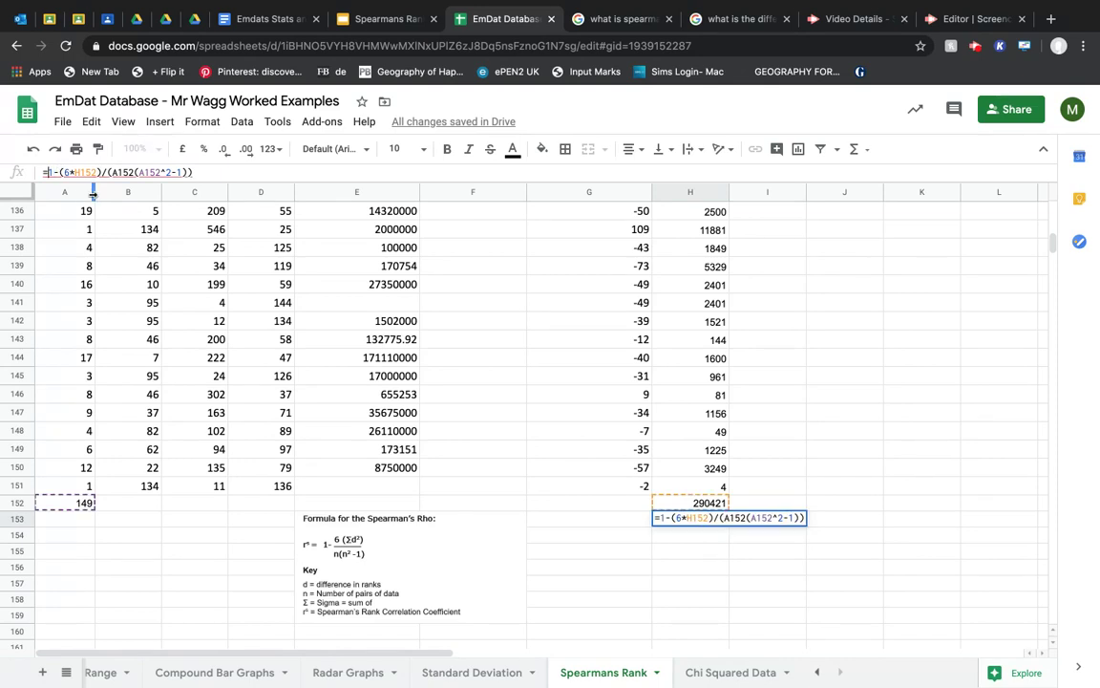
pyautogui.press('Right')
pyautogui.press('Right')
pyautogui.press('Right')
pyautogui.press('Right')
pyautogui.press('Right')
pyautogui.press('Right')
pyautogui.press('Right')
pyautogui.press('Right')
pyautogui.press('Right')
pyautogui.press('Right')
pyautogui.press('Left')
pyautogui.press('Left')
pyautogui.press('Left')
pyautogui.press('Left')
pyautogui.press('Left')
pyautogui.press('Left')
pyautogui.press('Left')
pyautogui.press('Left')
pyautogui.press('Left')
pyautogui.press('Left')
pyautogui.press('Left')
pyautogui.press('Left')
pyautogui.press('Left')
pyautogui.press('Right')
pyautogui.write('(')
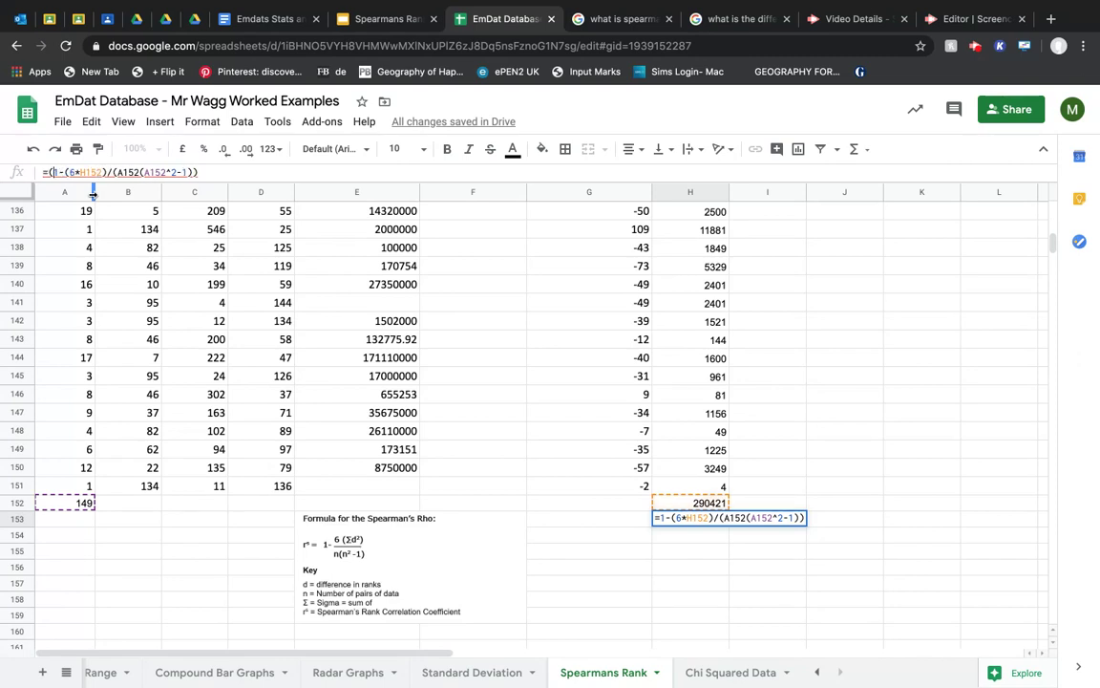
pyautogui.press('Right')
pyautogui.press('Right')
pyautogui.press('Right')
pyautogui.press('Right')
pyautogui.press('Right')
pyautogui.press('Right')
pyautogui.press('Right')
pyautogui.press('Right')
pyautogui.press('Right')
pyautogui.press('Right')
pyautogui.press('Right')
pyautogui.press('Right')
pyautogui.press('Right')
pyautogui.press('Right')
pyautogui.press('Right')
pyautogui.press('Right')
pyautogui.press('Right')
pyautogui.press('Right')
pyautogui.press('Right')
pyautogui.press('Right')
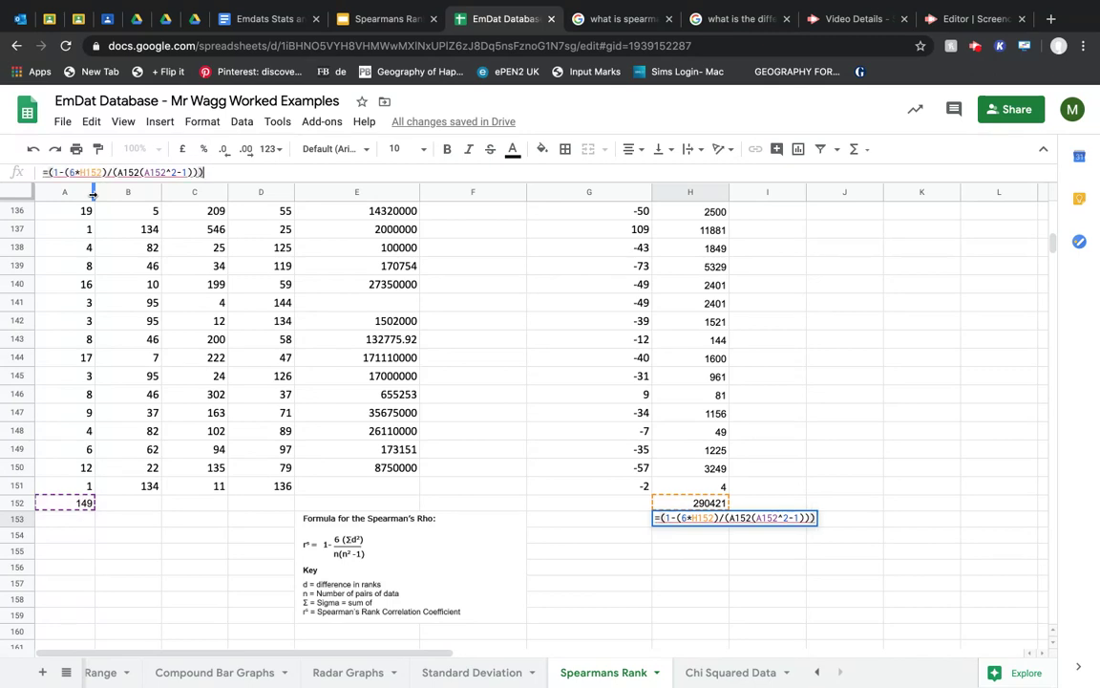
pyautogui.press('Return')
pyautogui.press('Up')
pyautogui.press('Up')
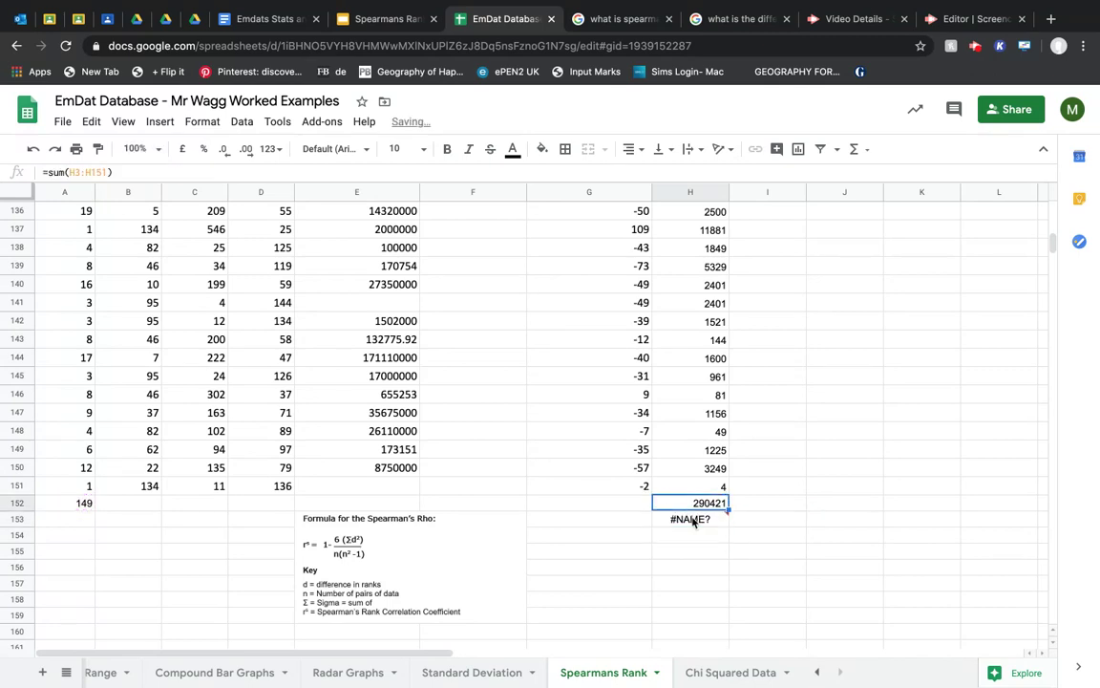
pyautogui.press('Down')
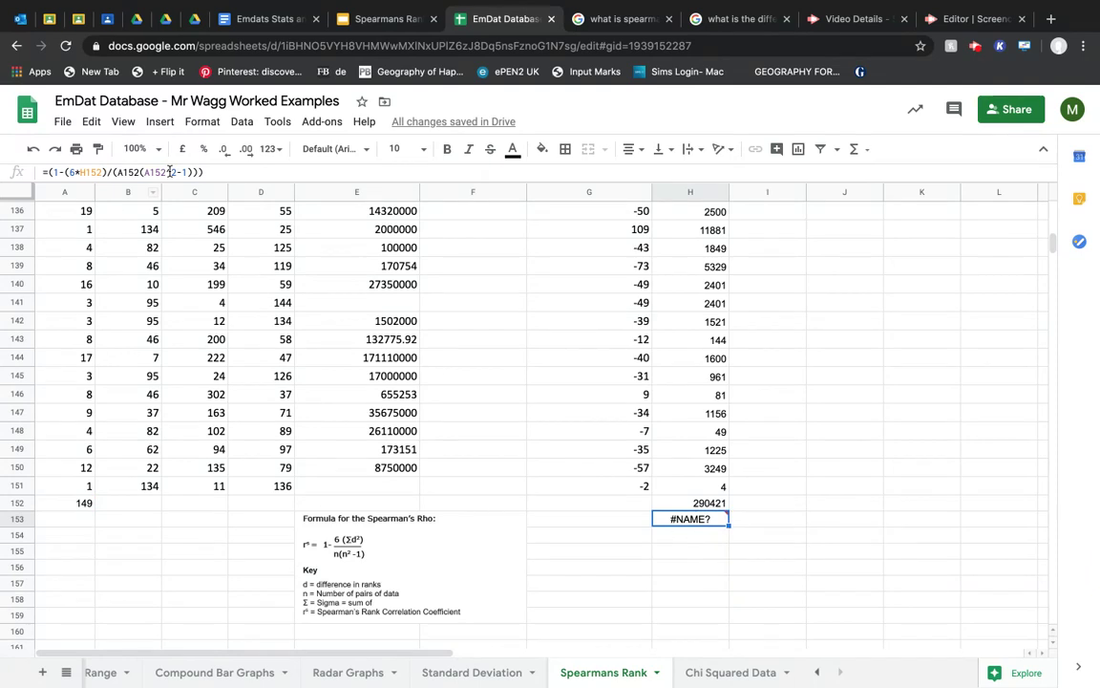
# Insert * after A152 and ( after the slash, so H153 returns 0.4732069654
pyautogui.click(160, 172)
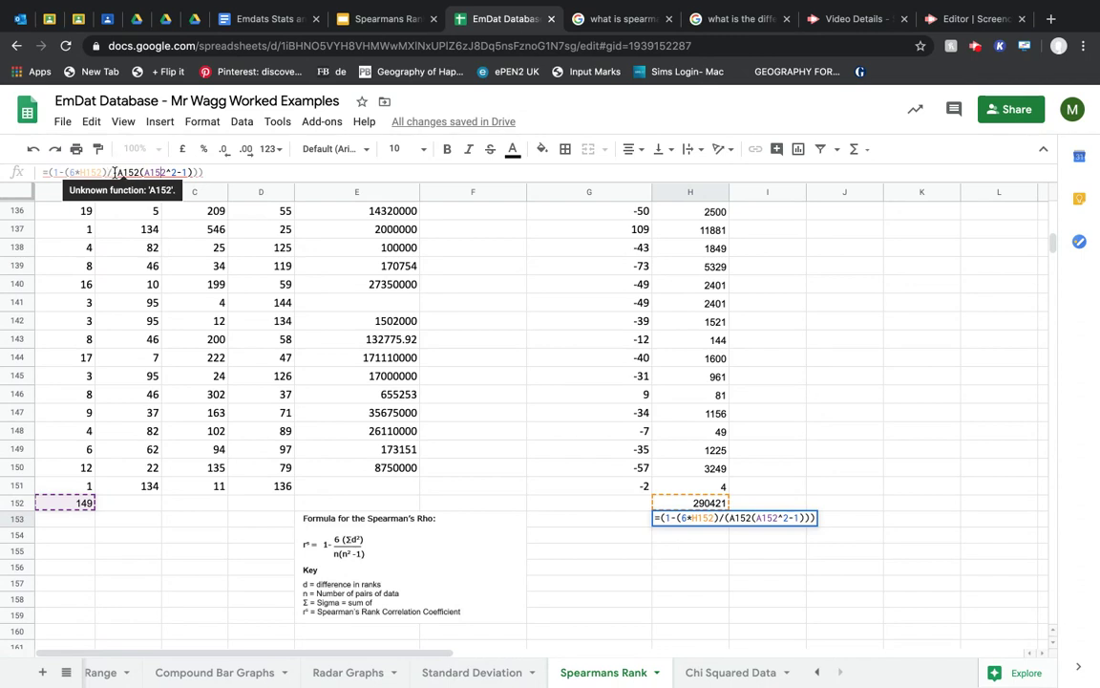
pyautogui.click(115, 172)
pyautogui.write('(')
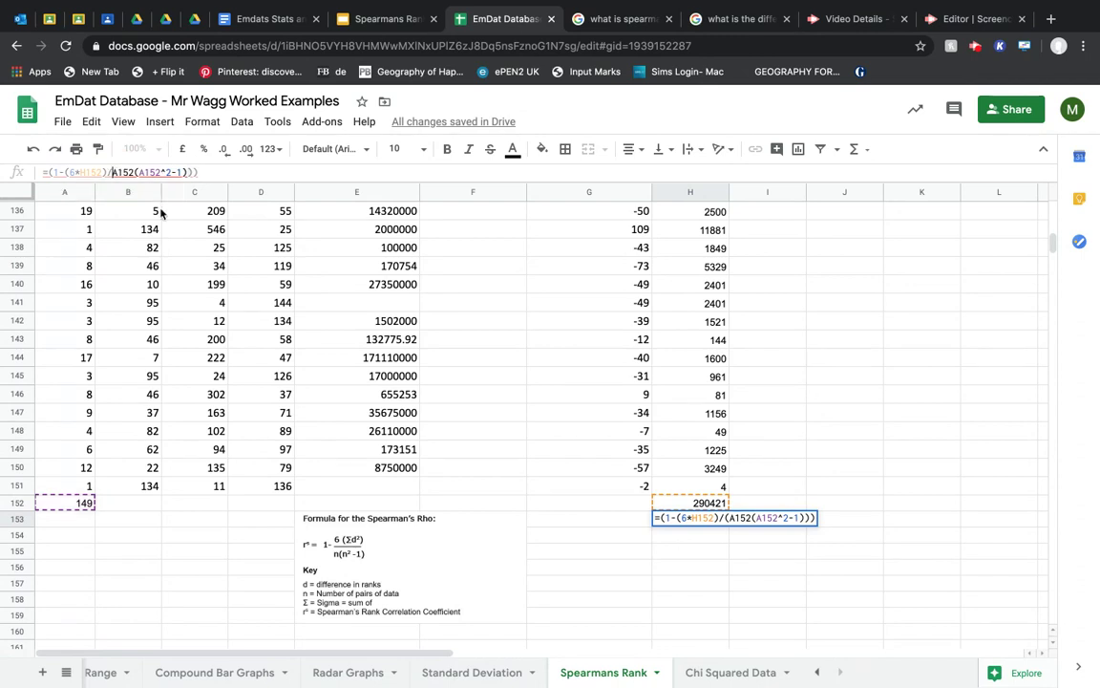
pyautogui.press('BackSpace')
pyautogui.press('Right')
pyautogui.press('Right')
pyautogui.press('Right')
pyautogui.press('Right')
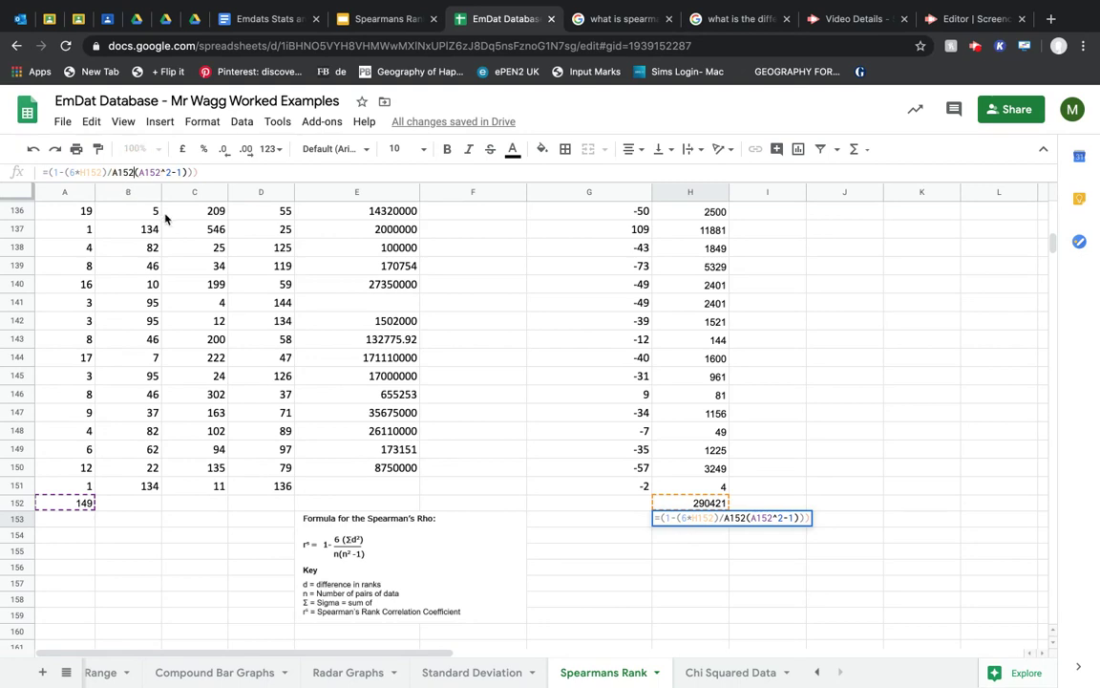
pyautogui.write('*')
pyautogui.press('Left')
pyautogui.press('Left')
pyautogui.press('Left')
pyautogui.press('Left')
pyautogui.press('Left')
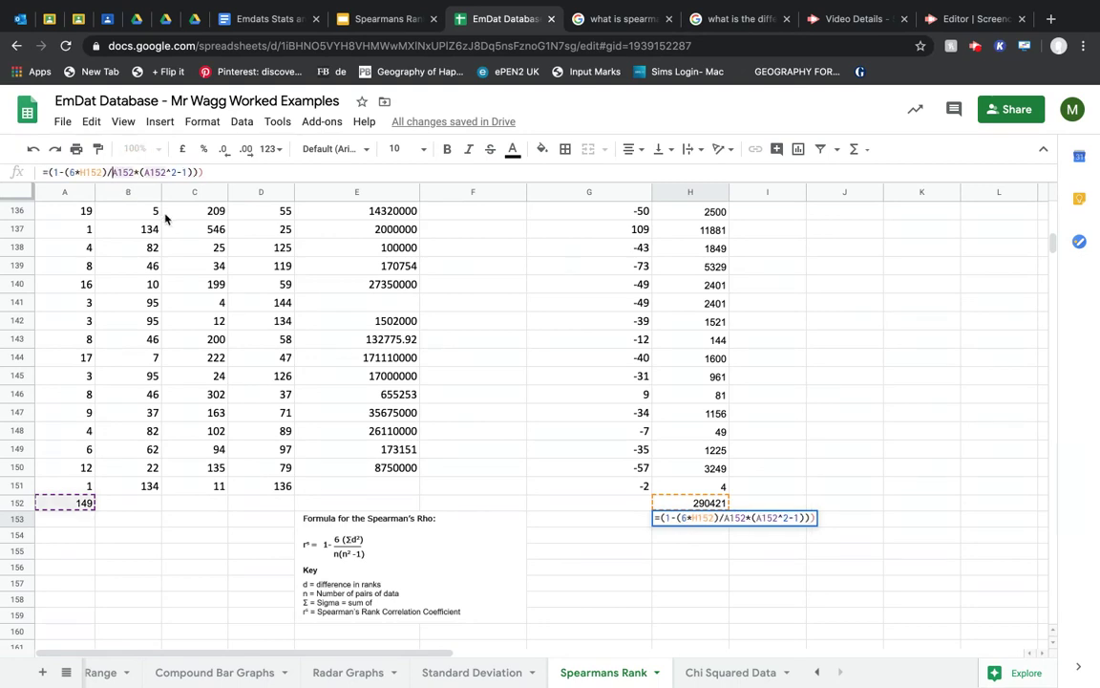
pyautogui.write('(')
pyautogui.press('Return')
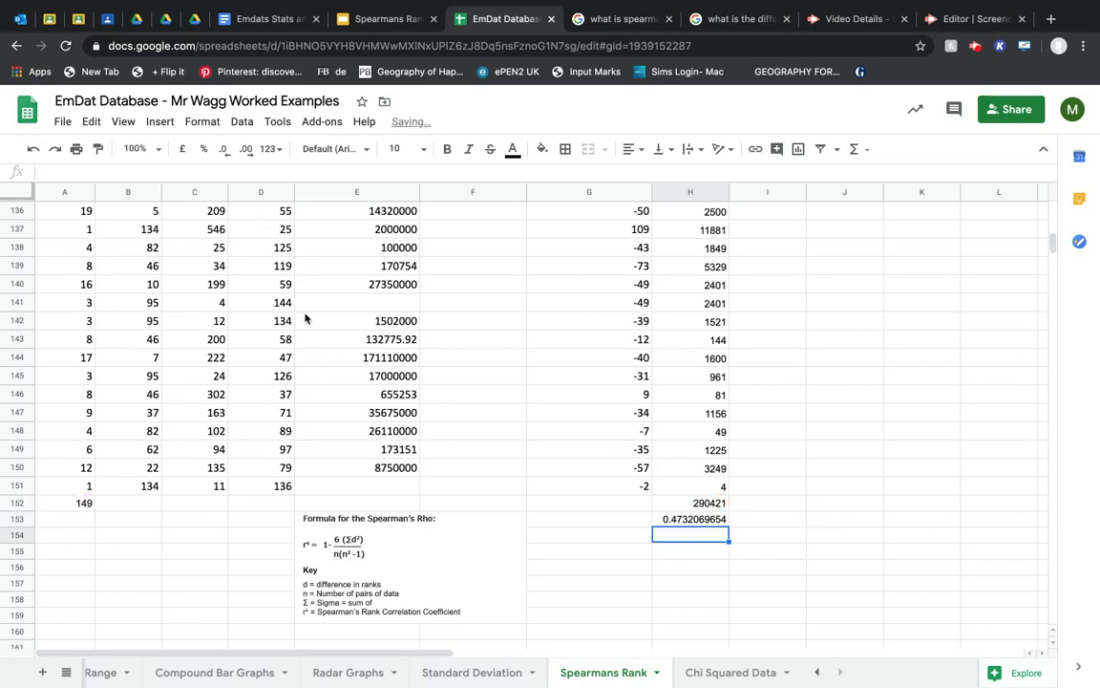
# Delete the extra closing bracket so H153 reads =1-(6*H152)/(A152*(A152^2-1)), still 0.4732069654
pyautogui.click(711, 520)
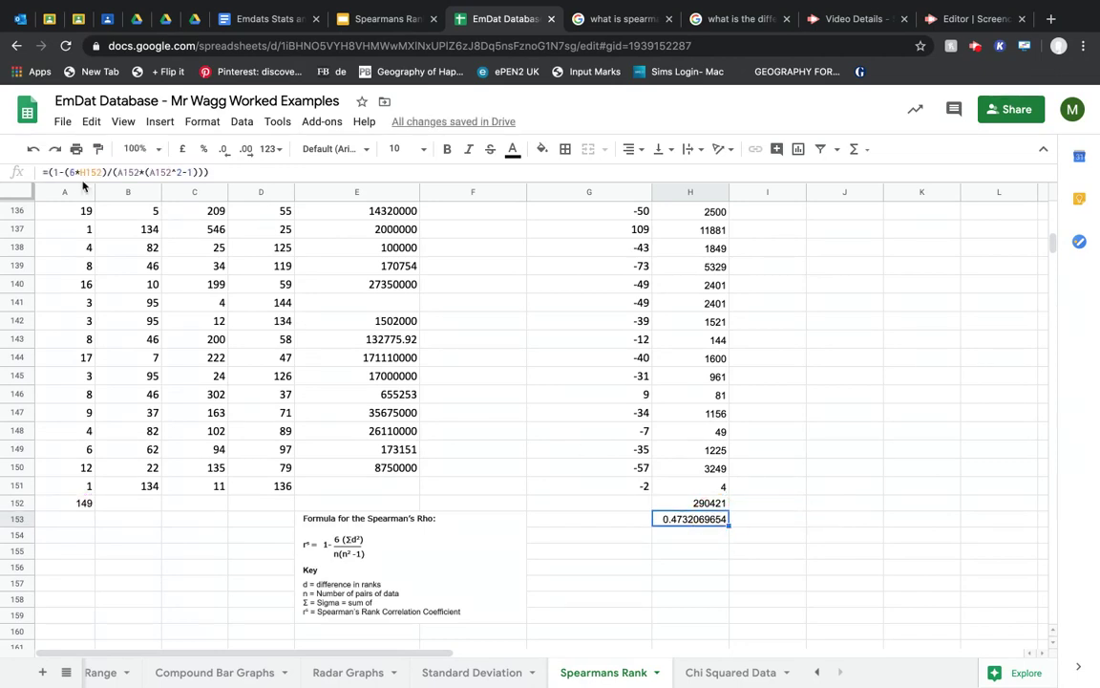
pyautogui.click(51, 172)
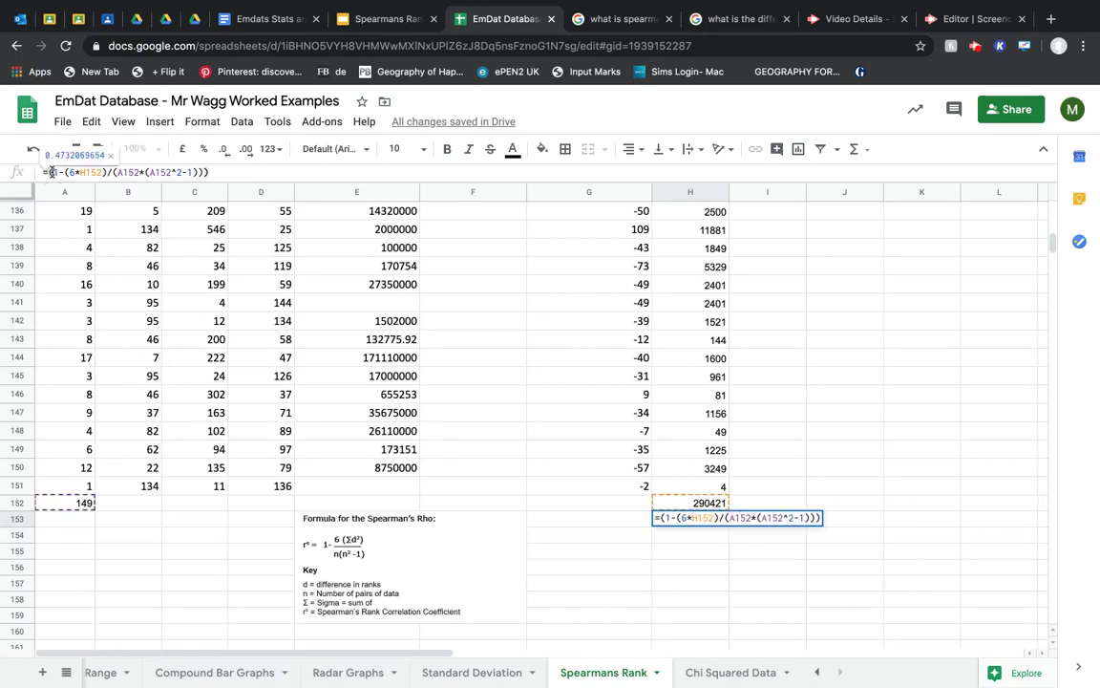
pyautogui.click(204, 172)
pyautogui.press('BackSpace')
pyautogui.press('Return')
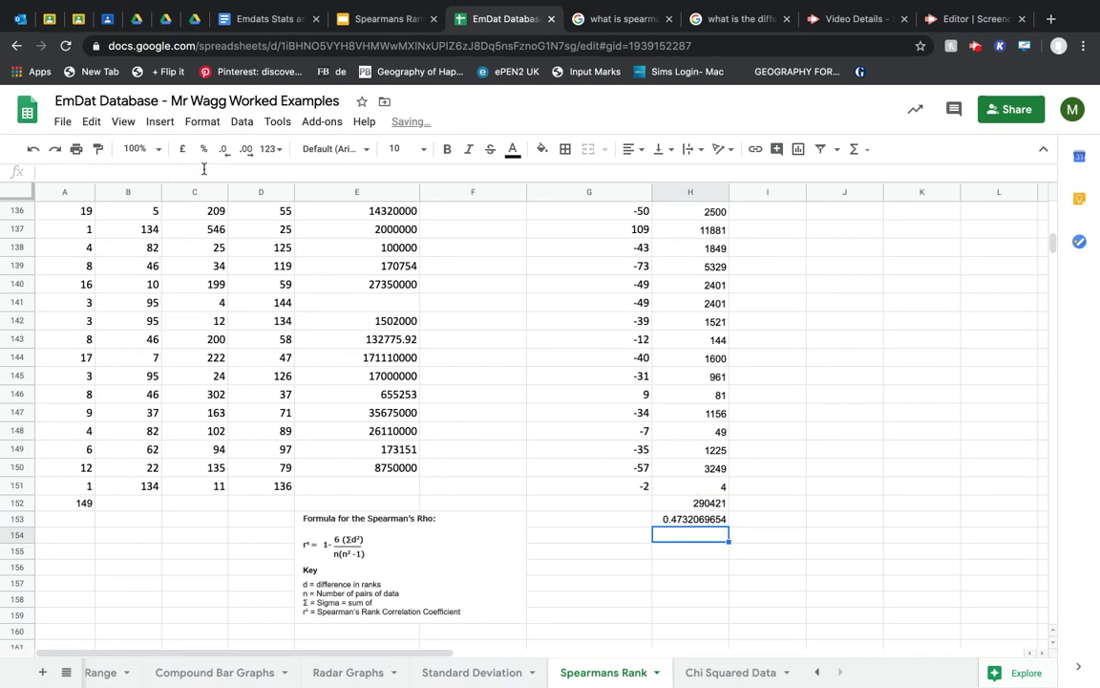
pyautogui.click(680, 519)
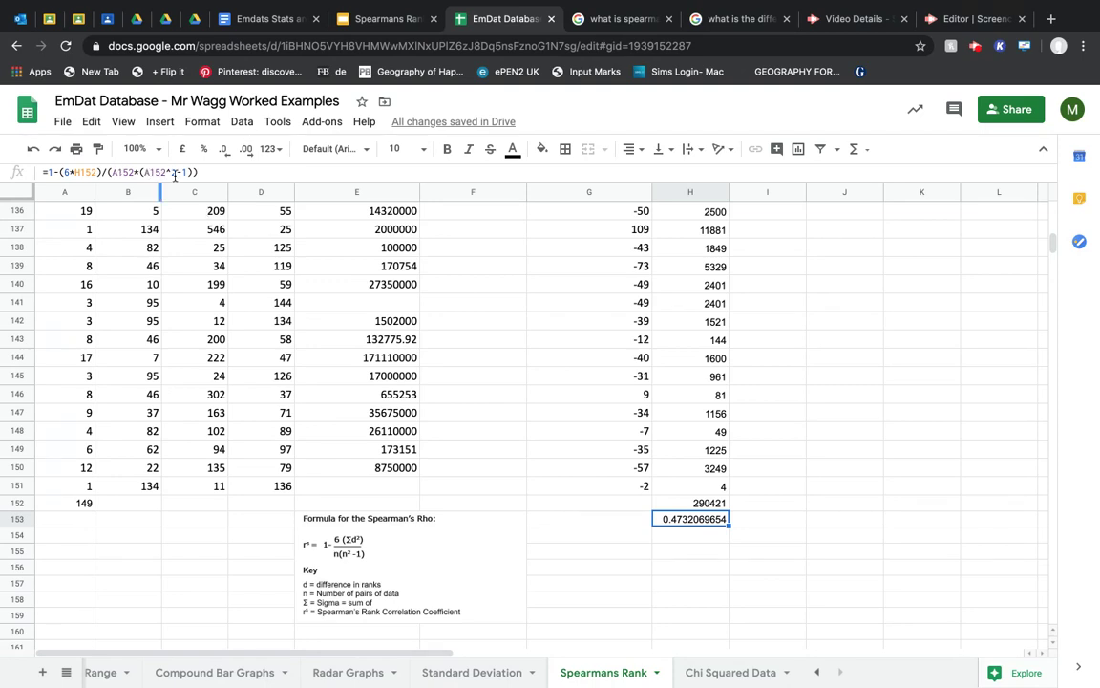
pyautogui.click(668, 534)
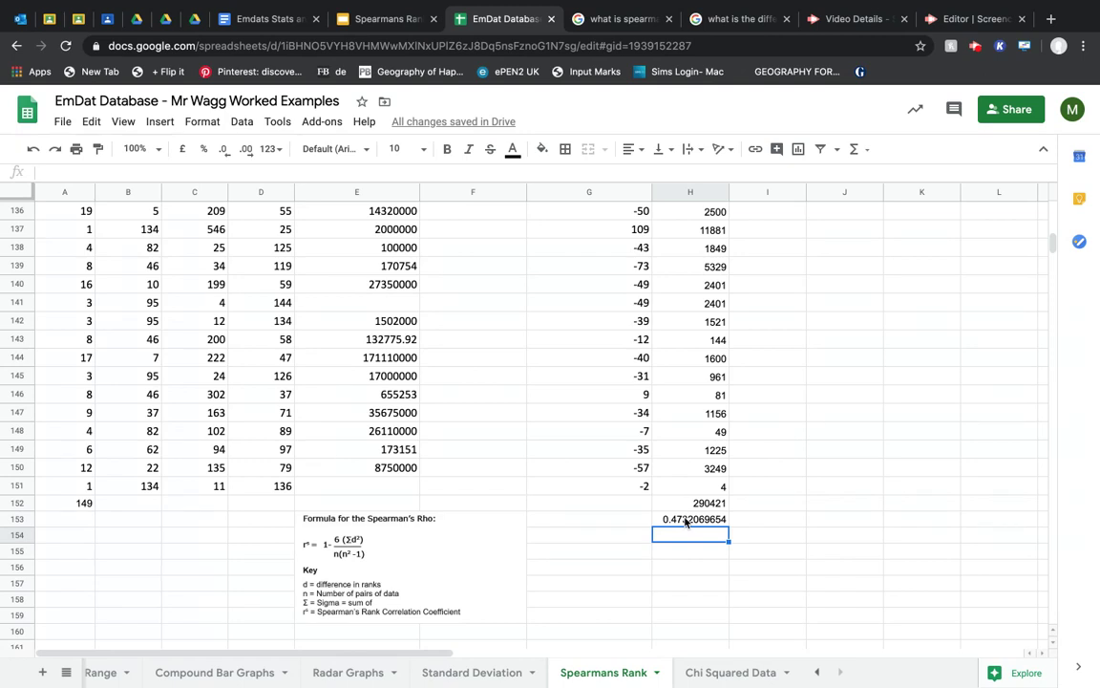
pyautogui.click(686, 521)
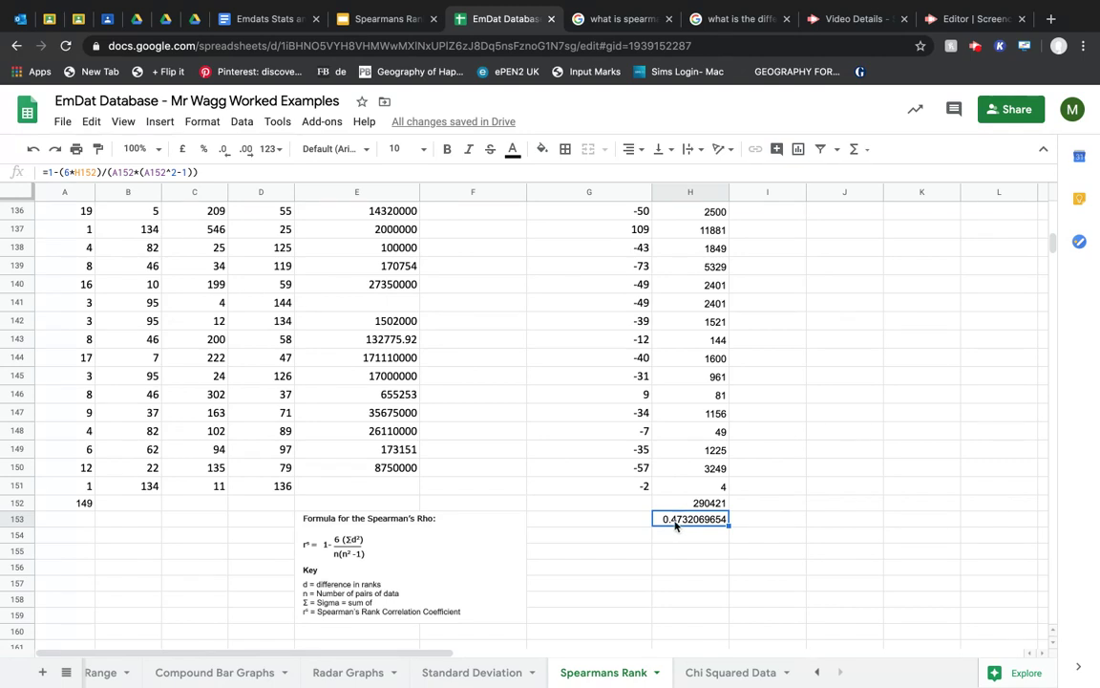
# Paste rs 0.4732069654 into the Storm death and yearly occurrence value cell of the Emdats Stats doc
pyautogui.click(270, 21)
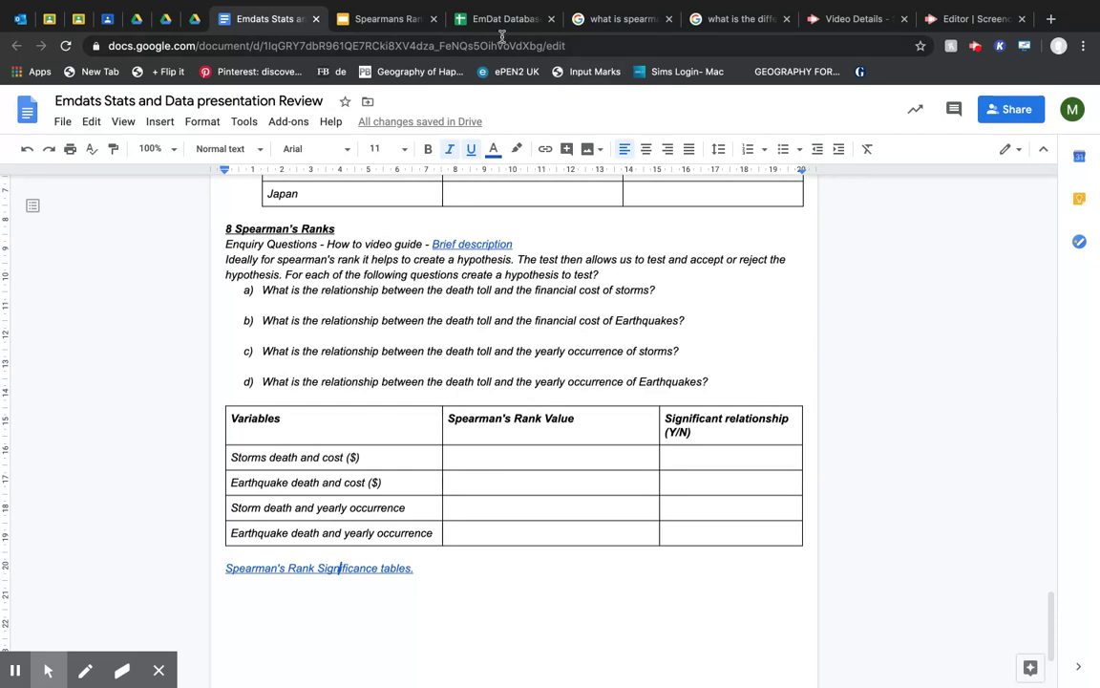
pyautogui.click(453, 24)
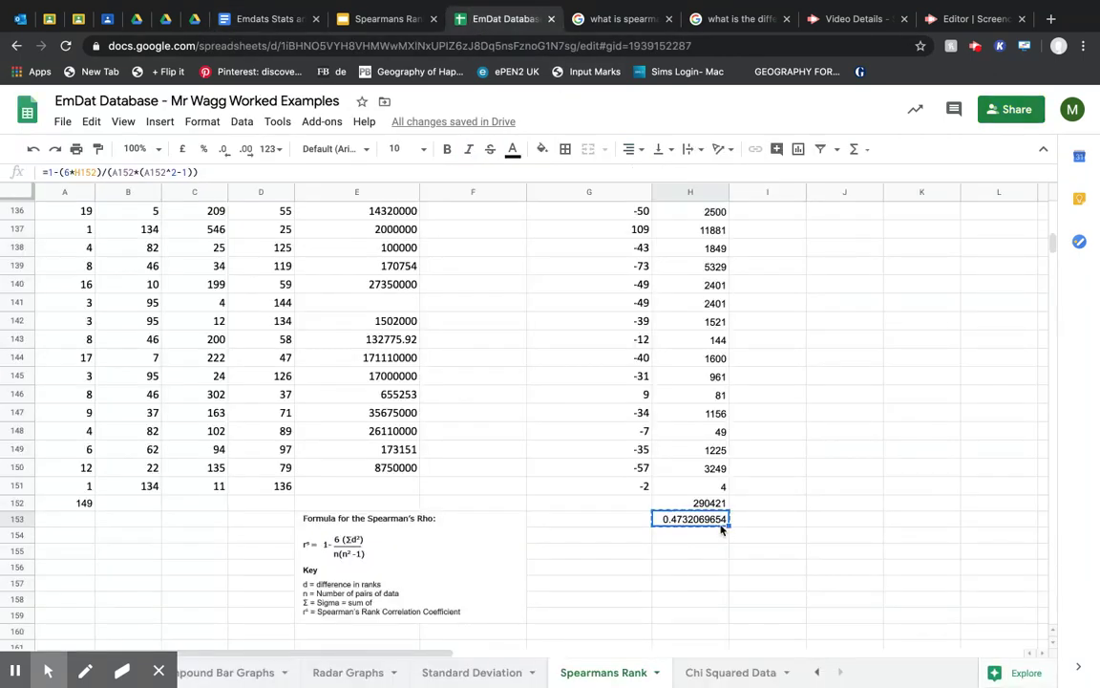
pyautogui.click(247, 21)
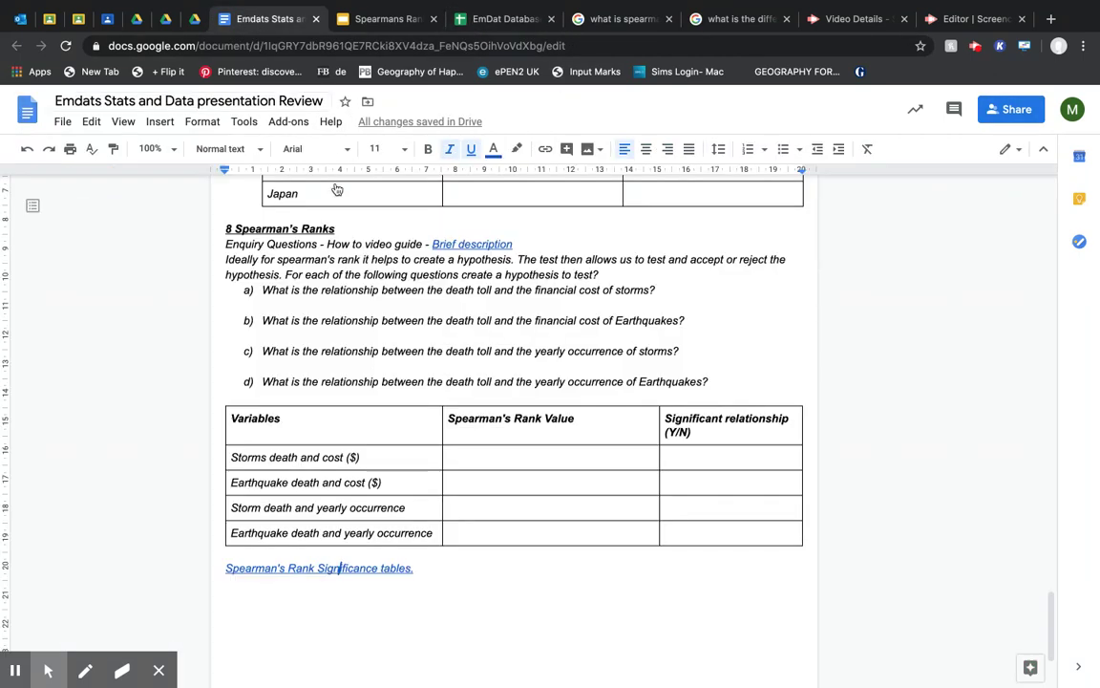
pyautogui.click(511, 460)
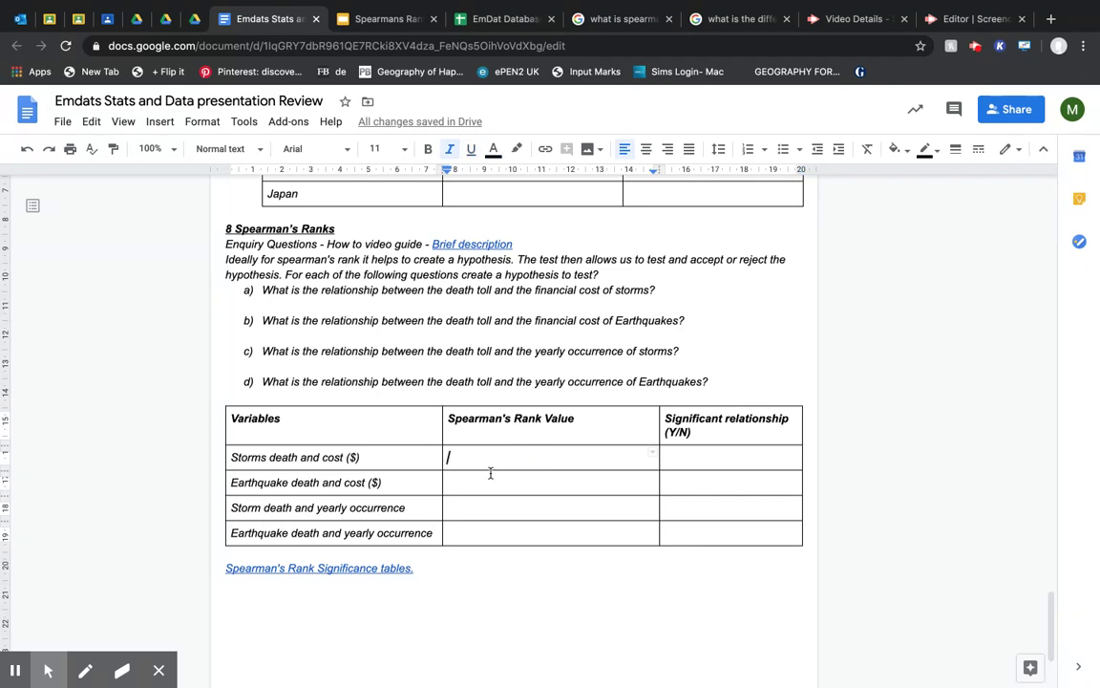
pyautogui.click(467, 505)
pyautogui.write('0.4732069654')
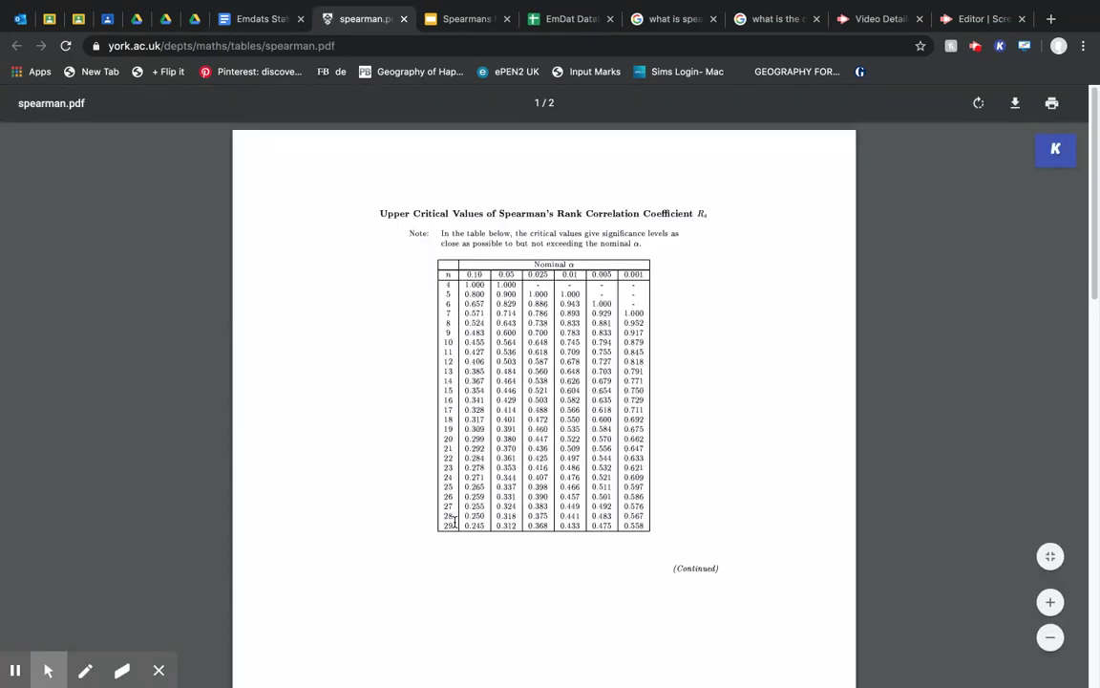
# Look up the n = 60 critical value 0.394 and the 0.001 significance column in spearman.pdf
pyautogui.scroll(-10, 449, 473)
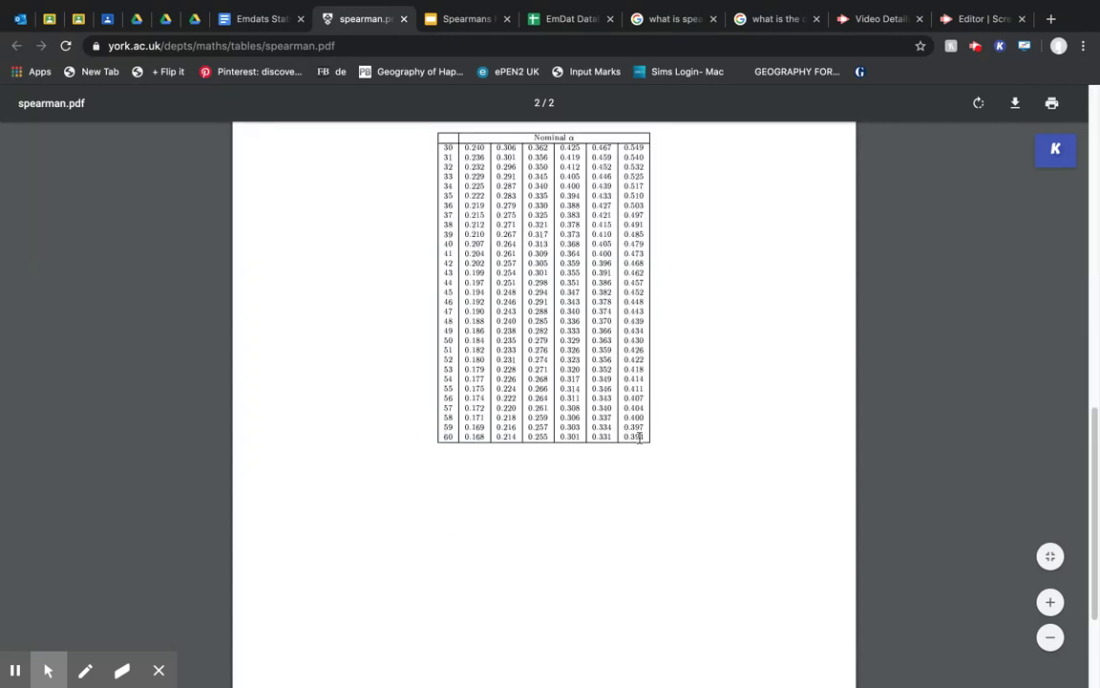
pyautogui.moveTo(650, 436); pyautogui.dragTo(454, 441)
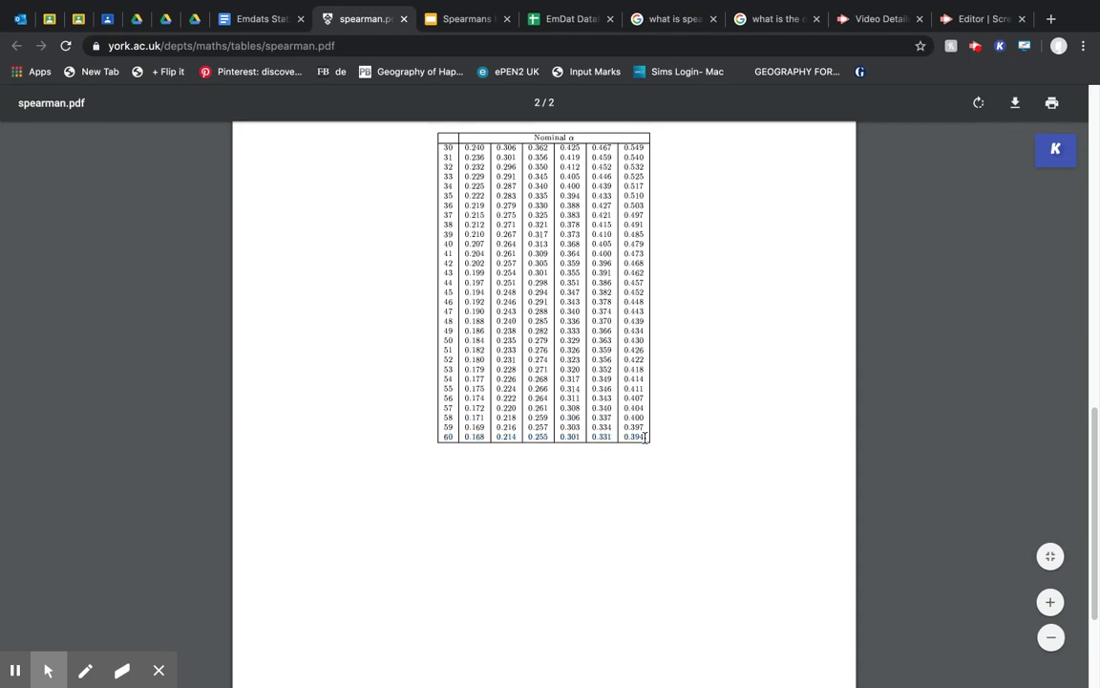
pyautogui.moveTo(646, 437); pyautogui.dragTo(622, 439)
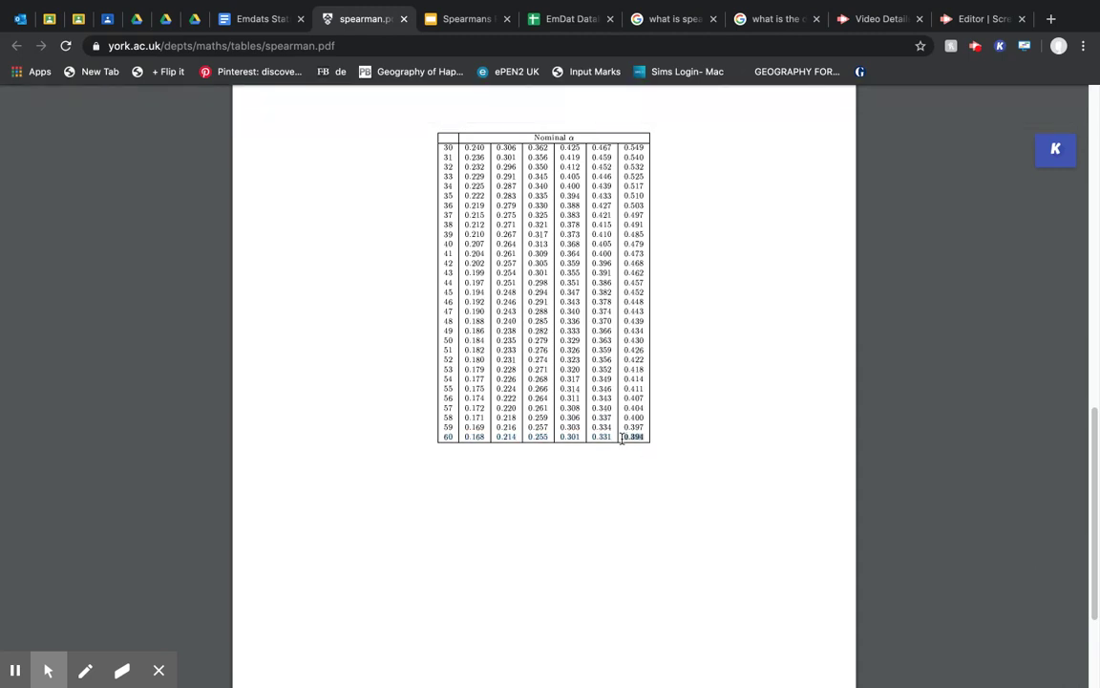
pyautogui.scroll(8, 685, 412)
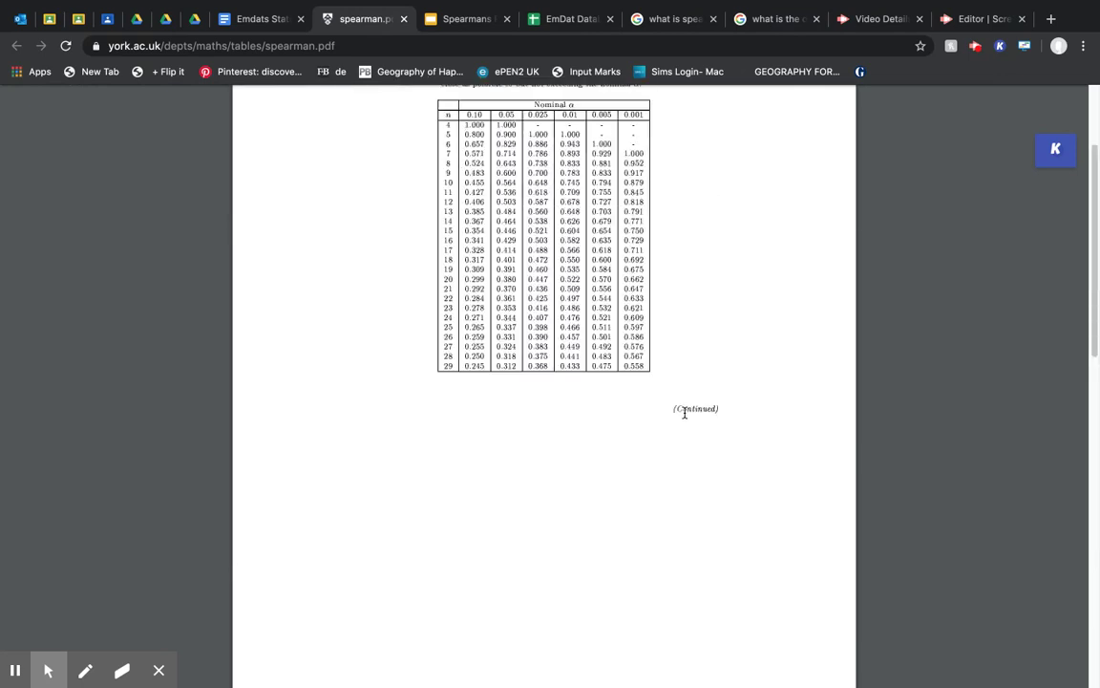
pyautogui.scroll(3, 648, 170)
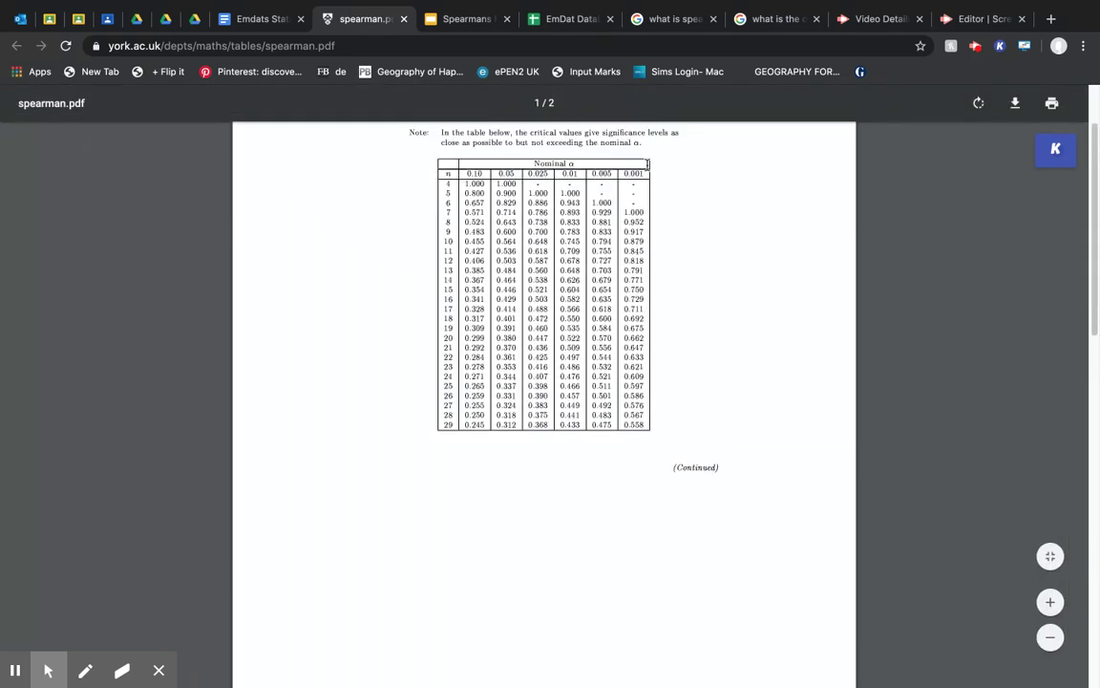
pyautogui.doubleClick(646, 172)
# Enter Y 99%+ in the Storm row's Significant relationship cell, then move to the Earthquake value cells
pyautogui.click(265, 23)
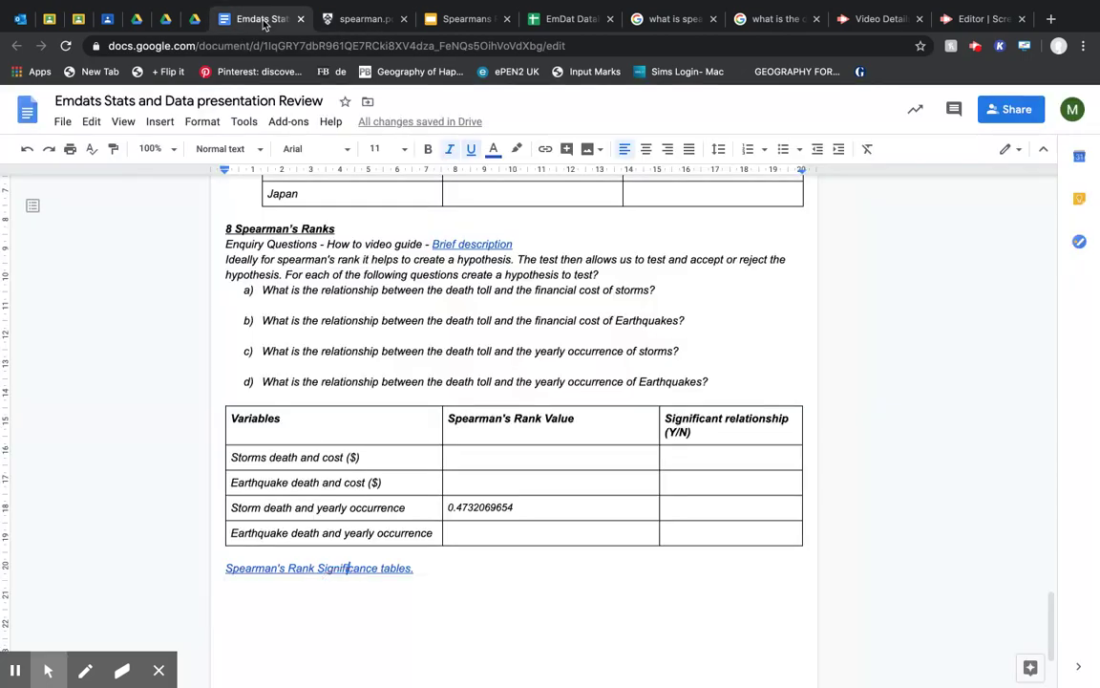
pyautogui.click(684, 503)
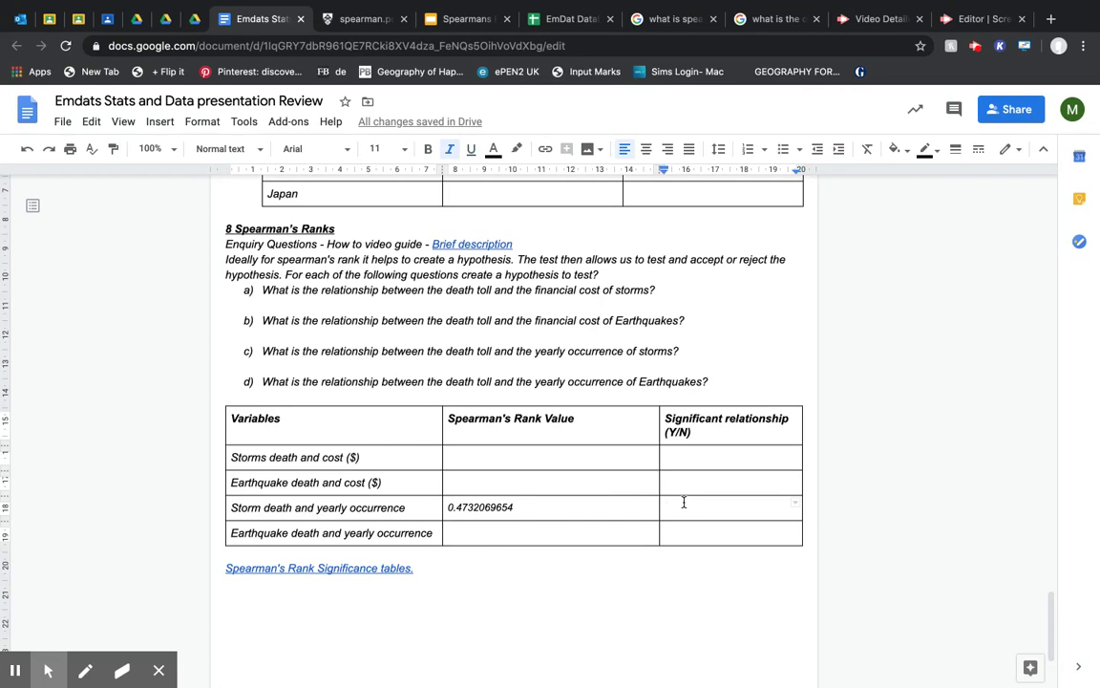
pyautogui.write('Y')
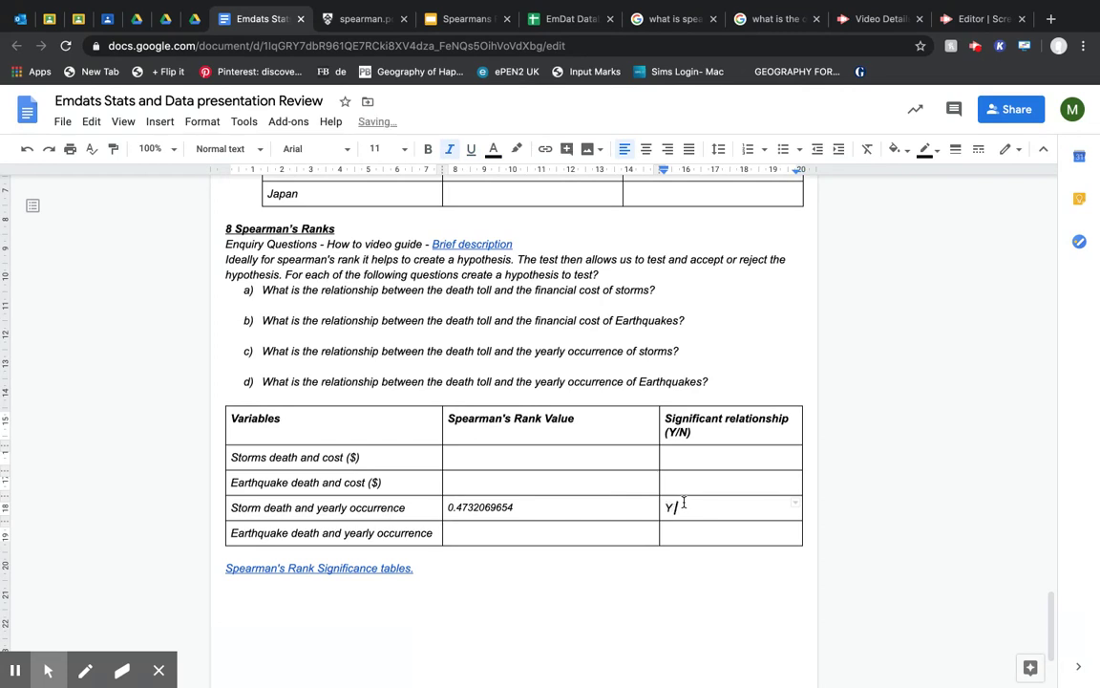
pyautogui.write(' 95')
pyautogui.write('%+')
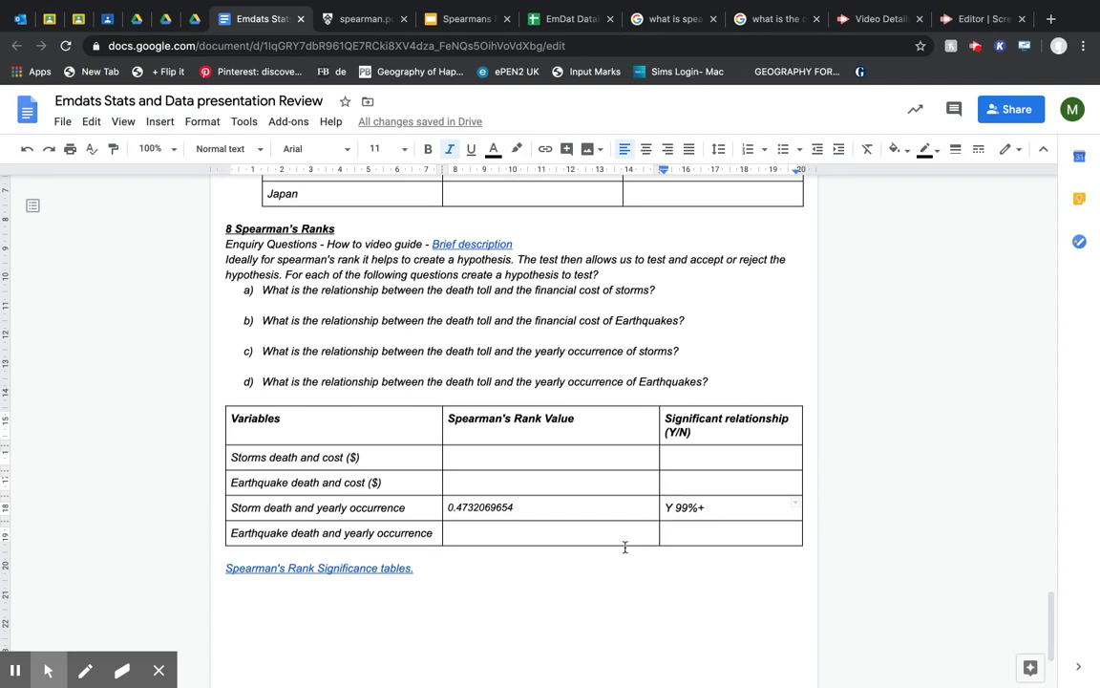
pyautogui.click(470, 454)
pyautogui.click(487, 479)
pyautogui.click(483, 530)
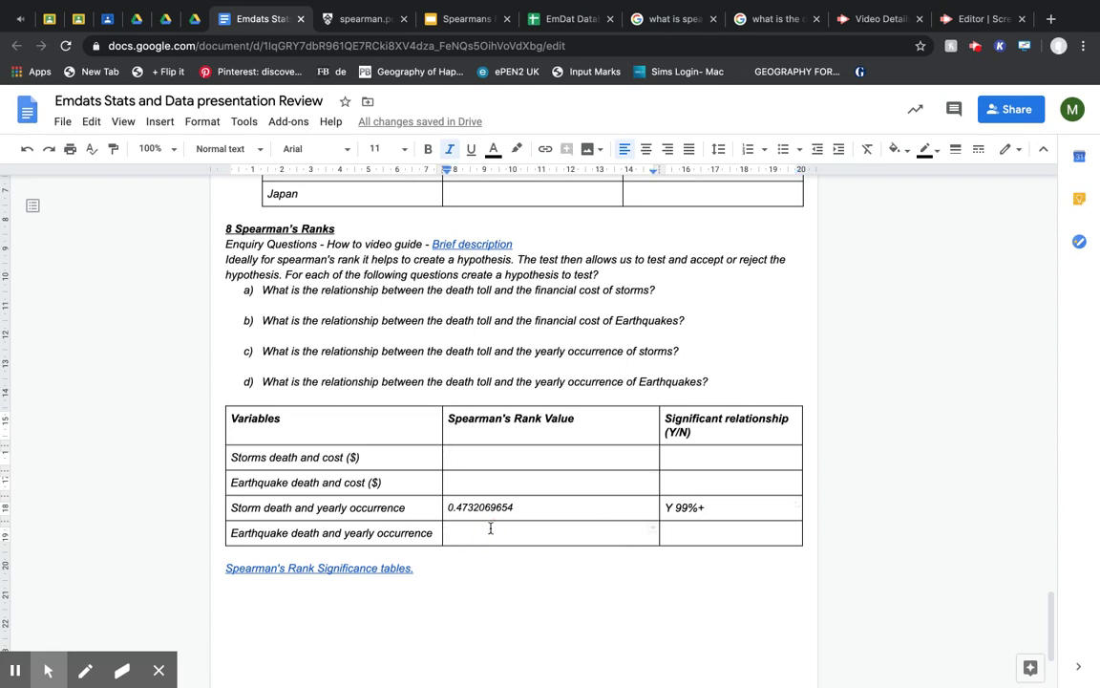